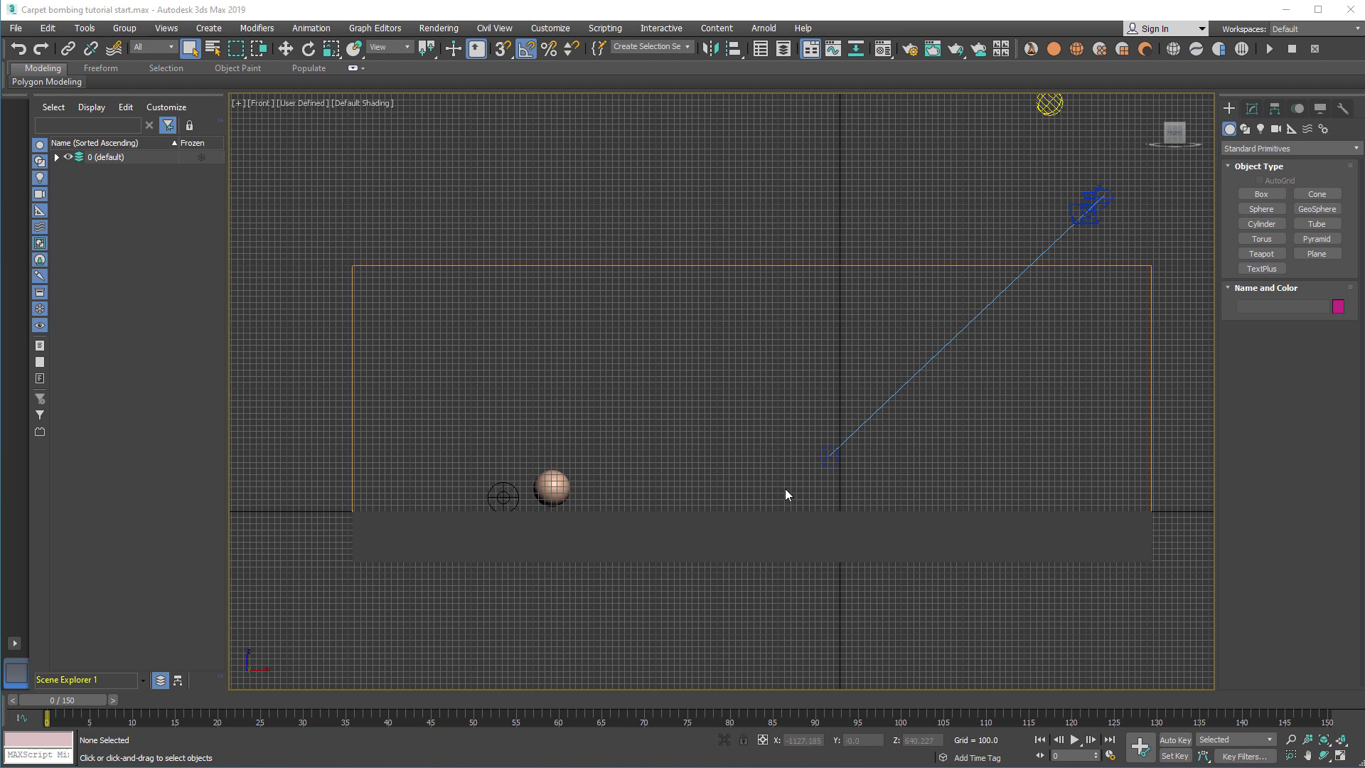
# Inspect ArnoldLight001, the camera, FumeFX001 grid, detonator and Ground, then view through PhysCamera001.
pyautogui.click(1049, 104)
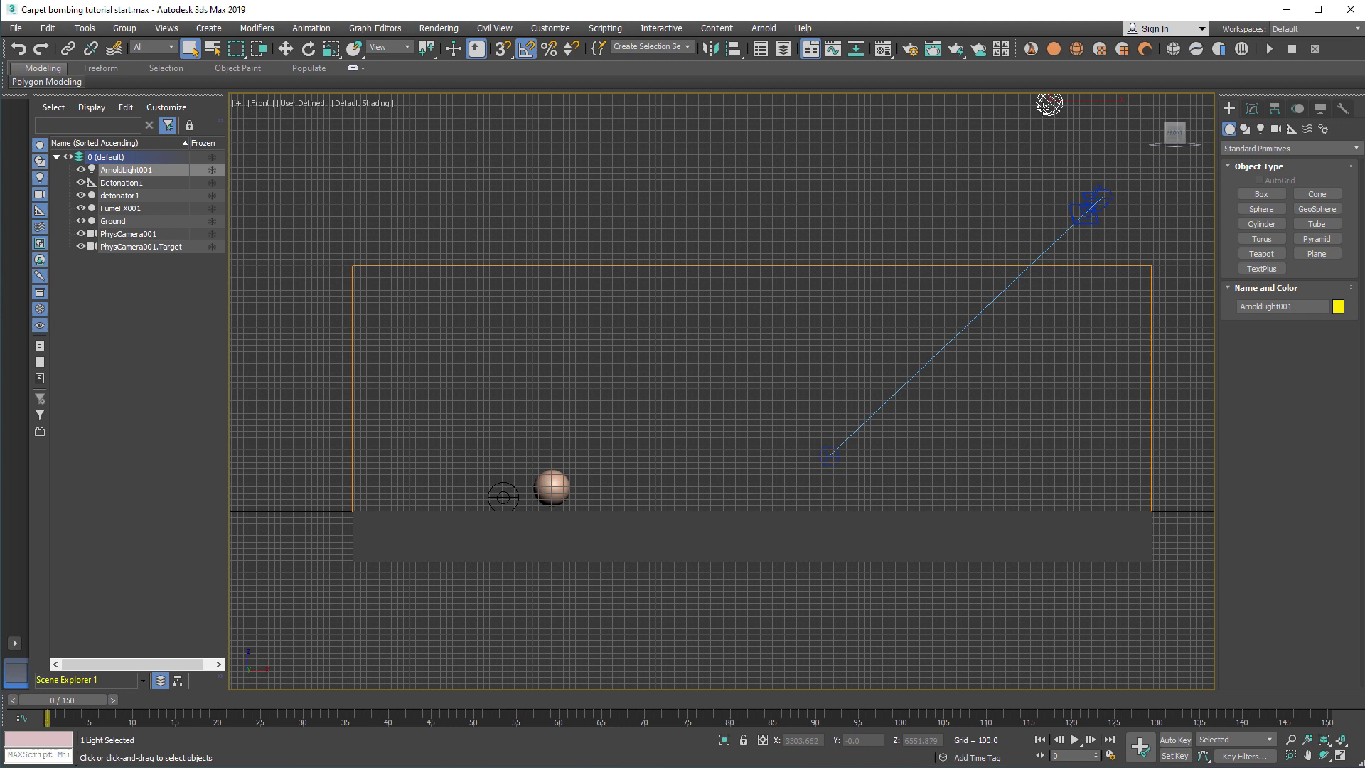
pyautogui.click(1252, 108)
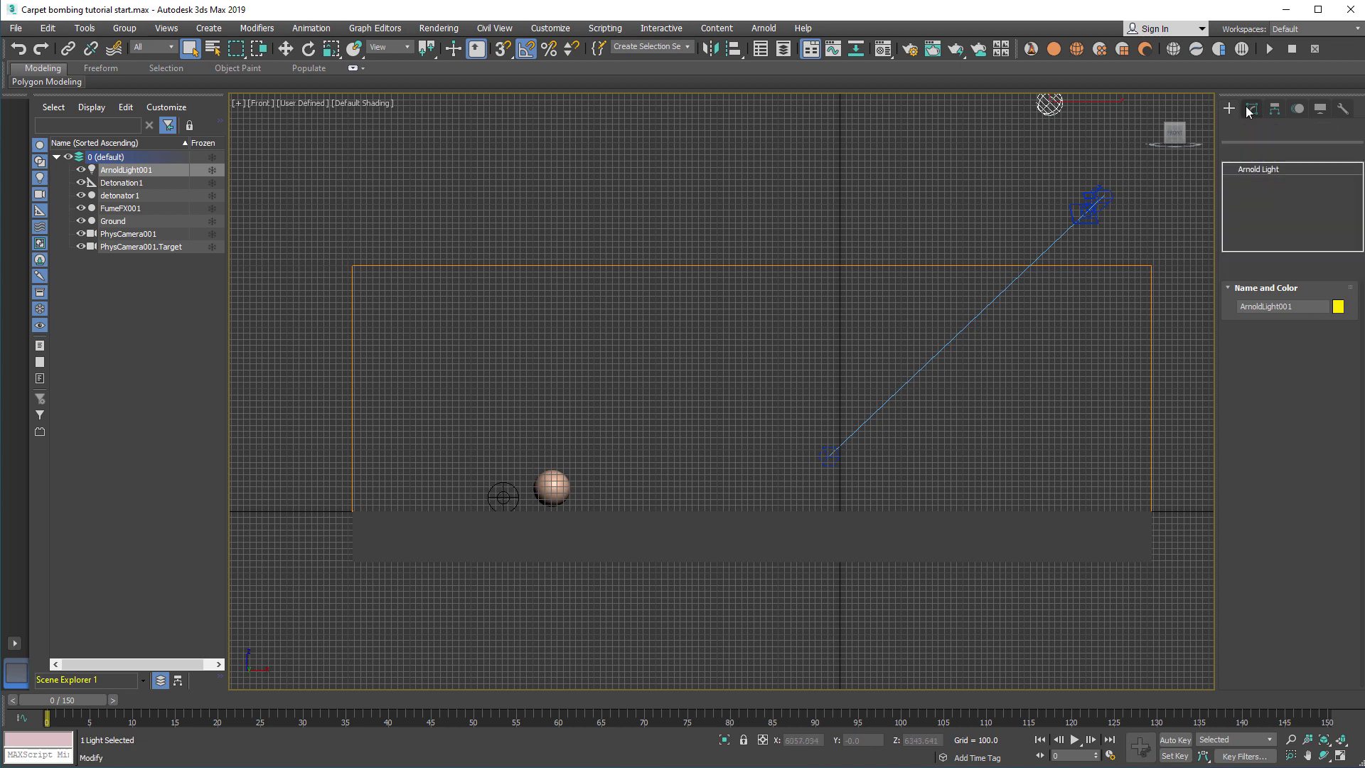
pyautogui.click(1059, 218)
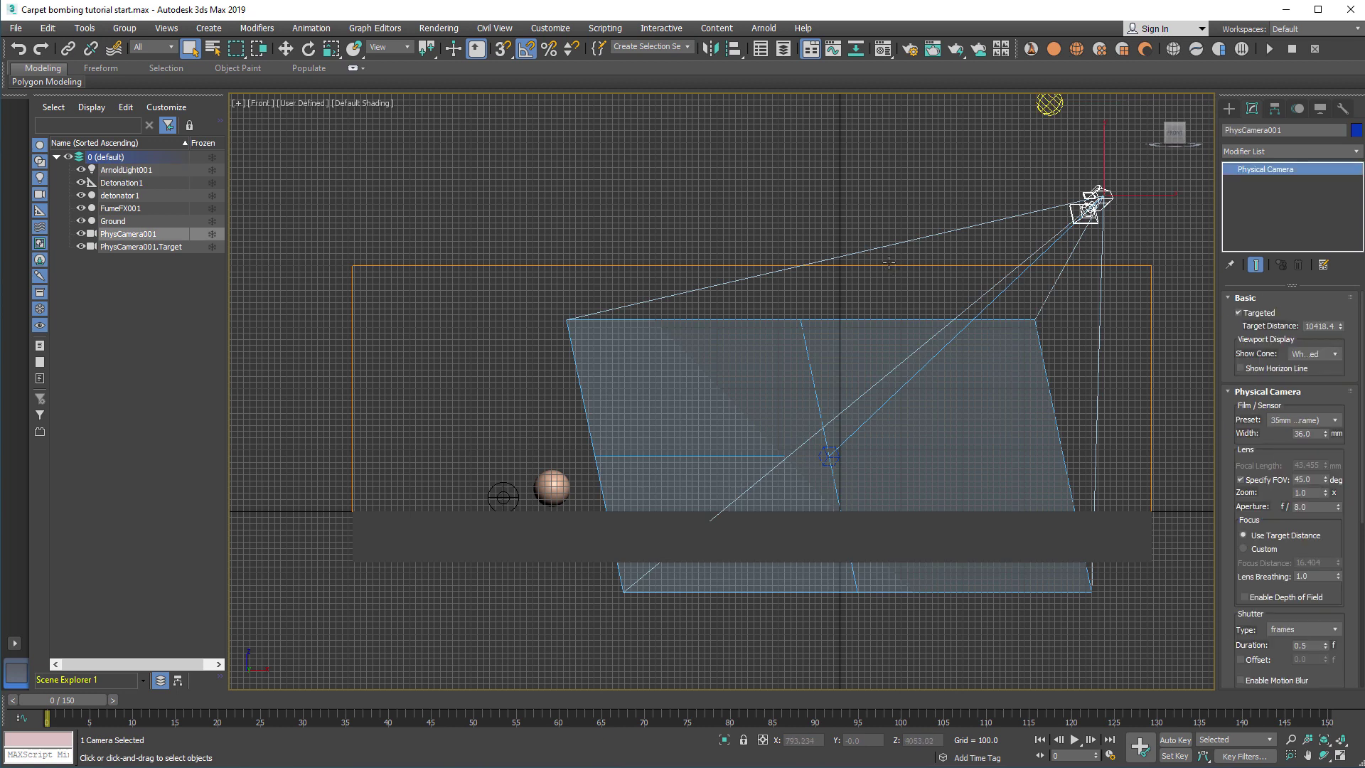
pyautogui.click(603, 475)
pyautogui.click(514, 500)
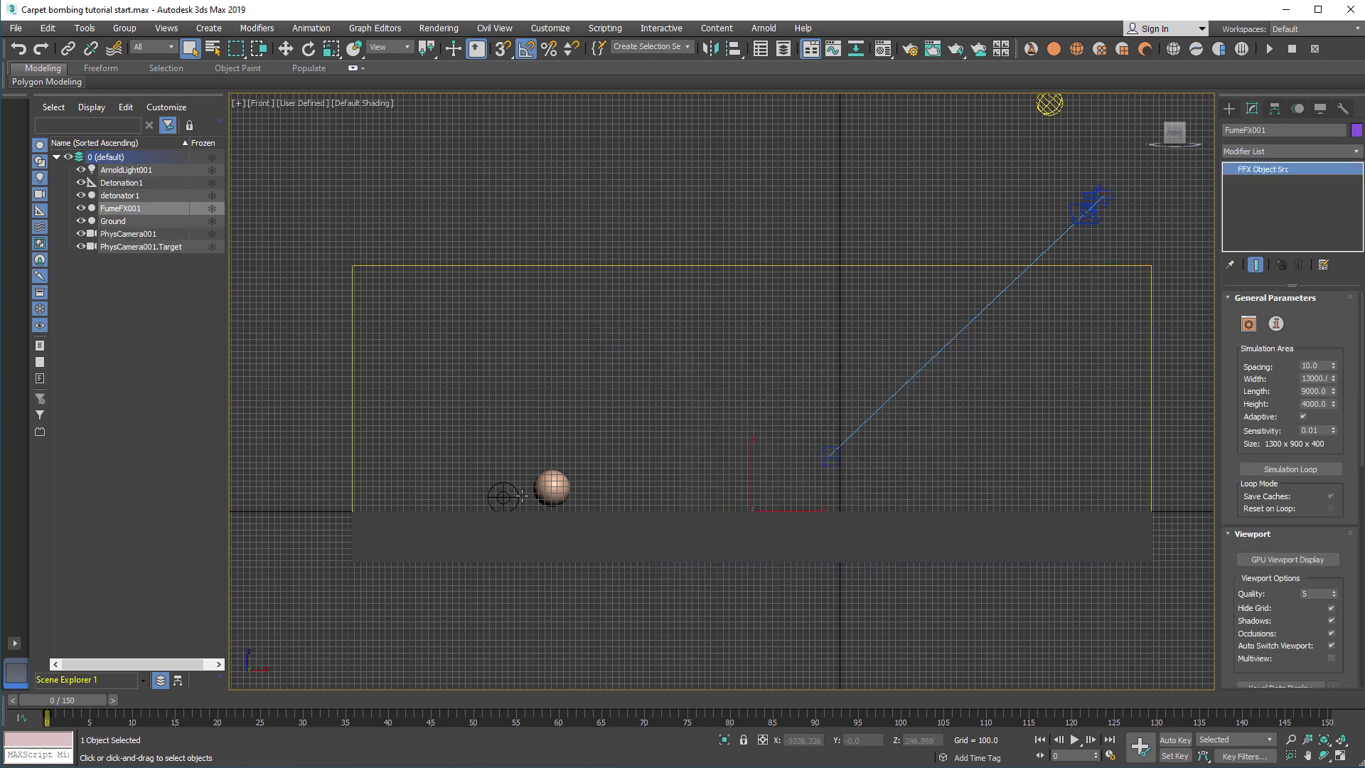
pyautogui.click(553, 489)
pyautogui.click(570, 533)
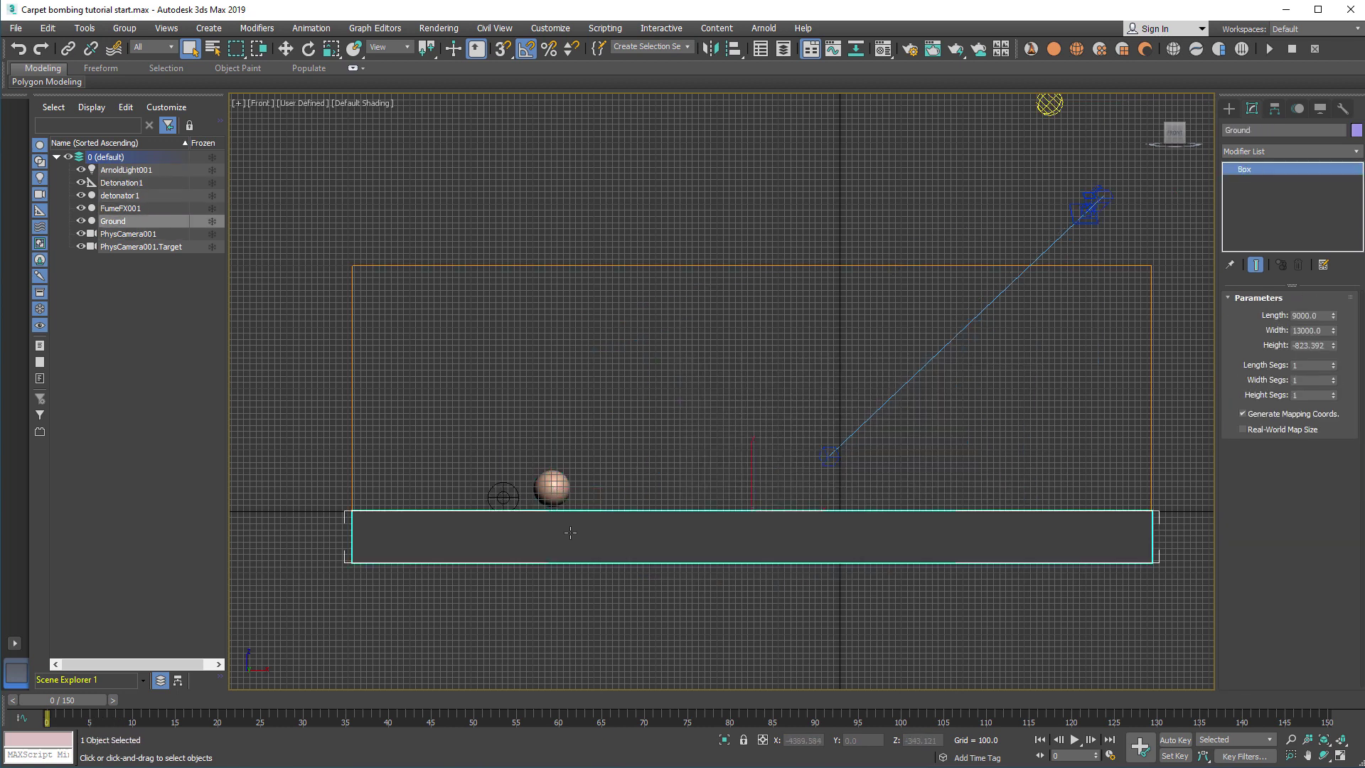
pyautogui.click(709, 460)
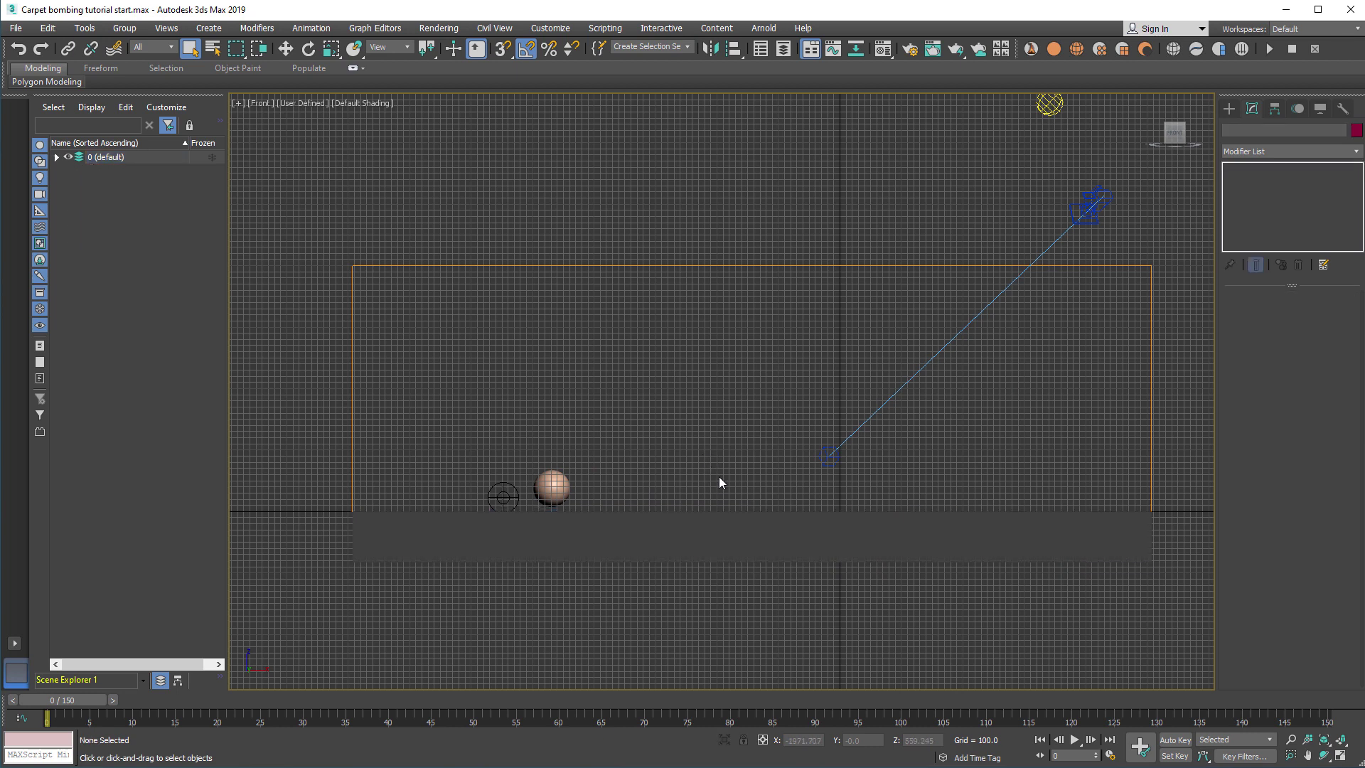
pyautogui.press('c')
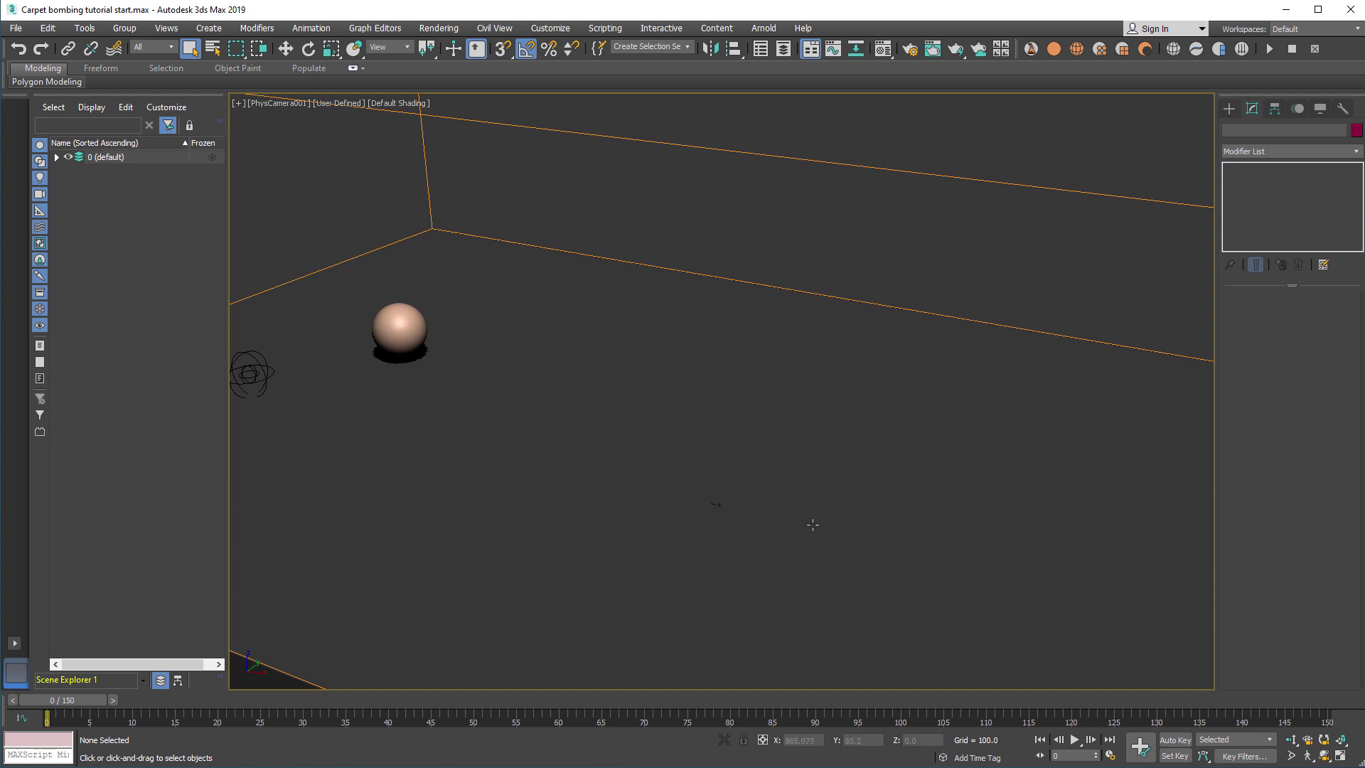
pyautogui.click(266, 373)
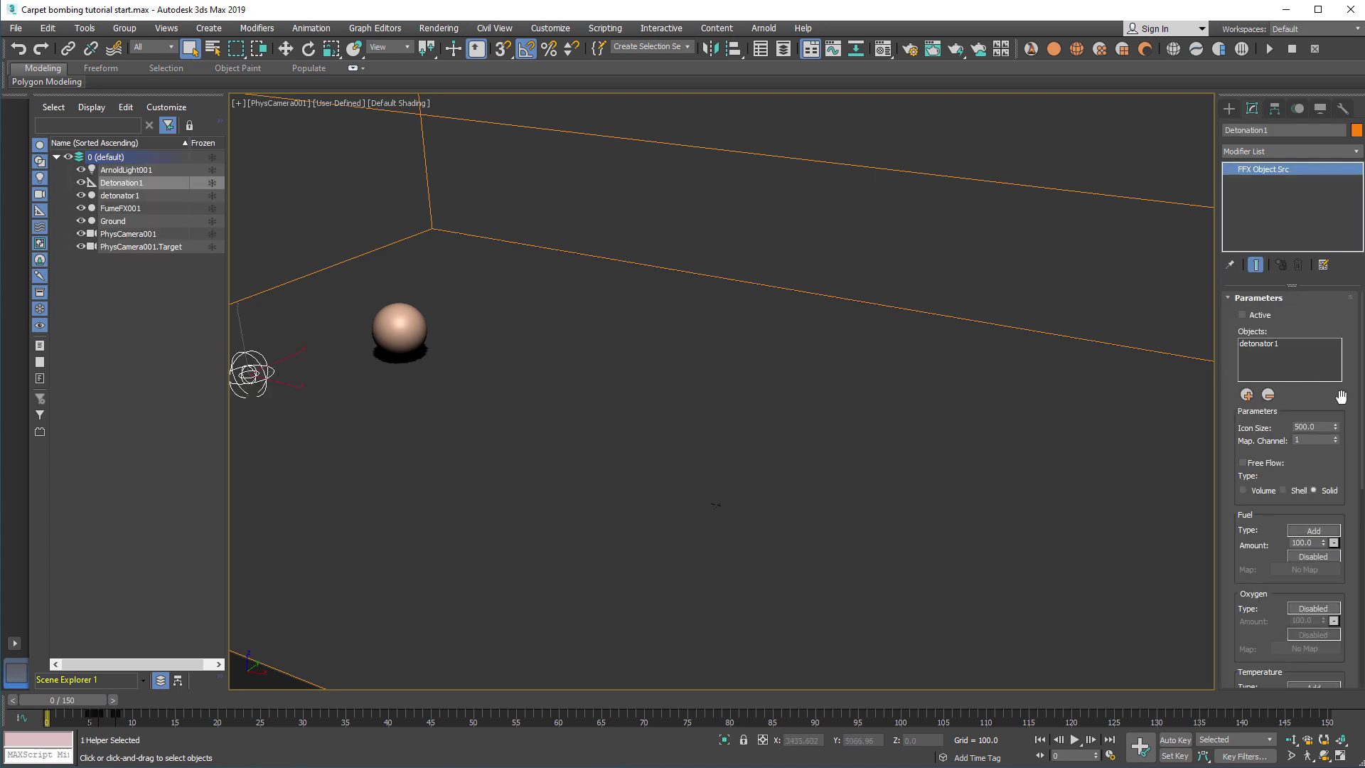
pyautogui.moveTo(1341, 396); pyautogui.dragTo(1339, 256)
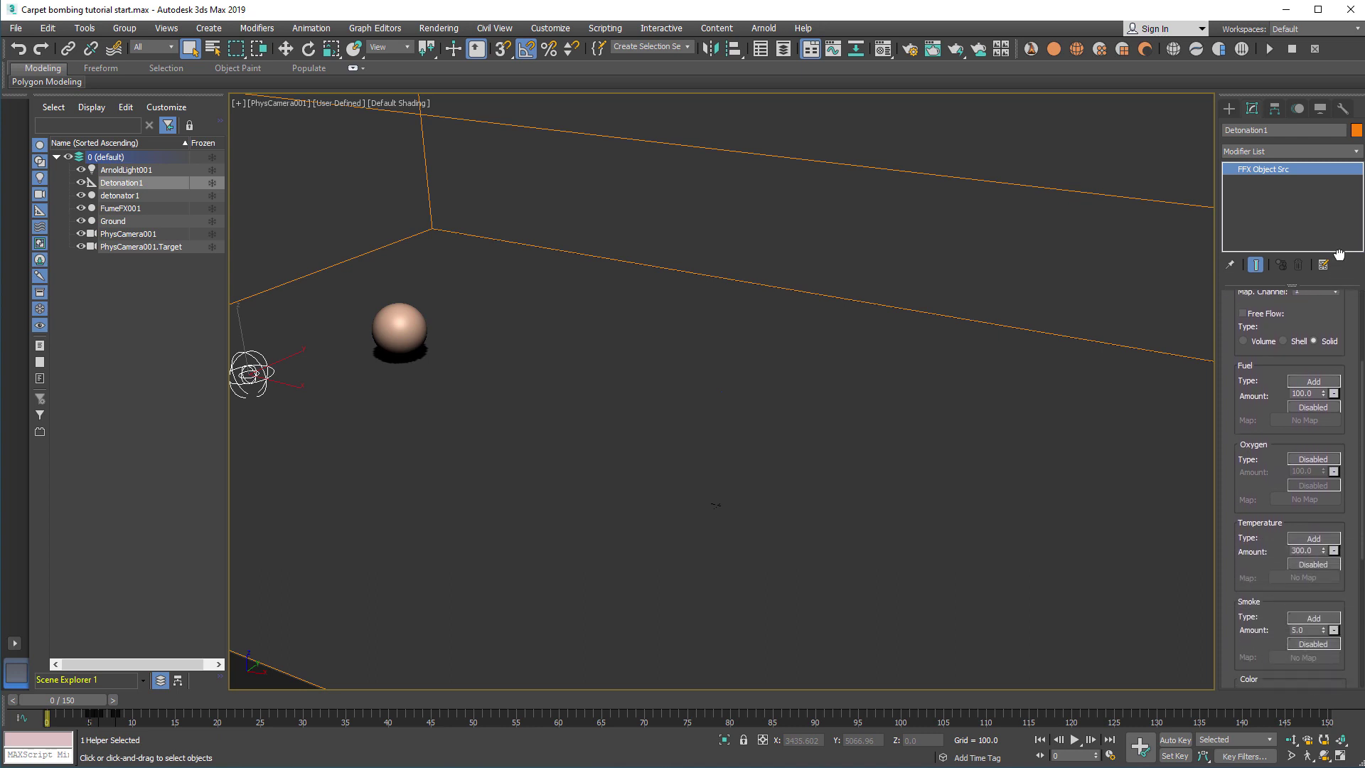
pyautogui.click(403, 320)
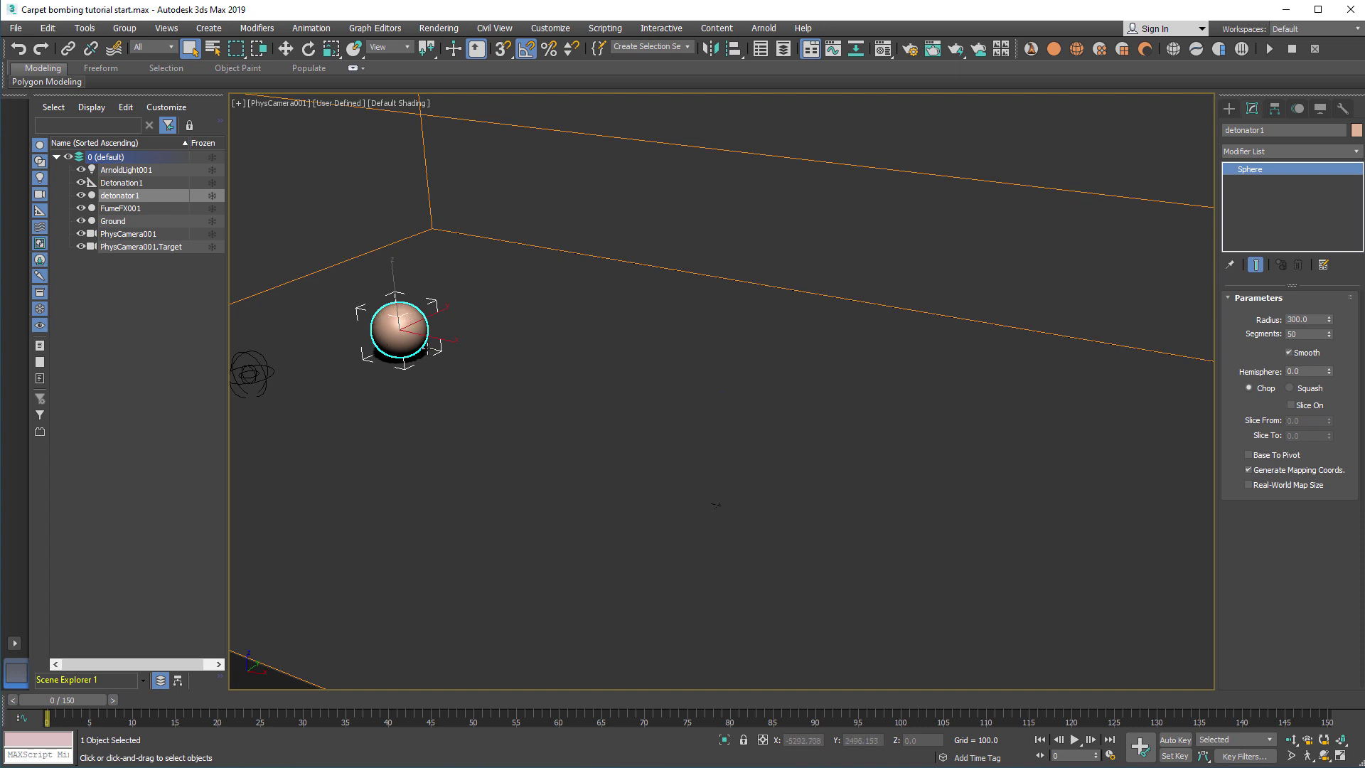
pyautogui.click(249, 373)
pyautogui.moveTo(1314, 466); pyautogui.dragTo(1313, 381)
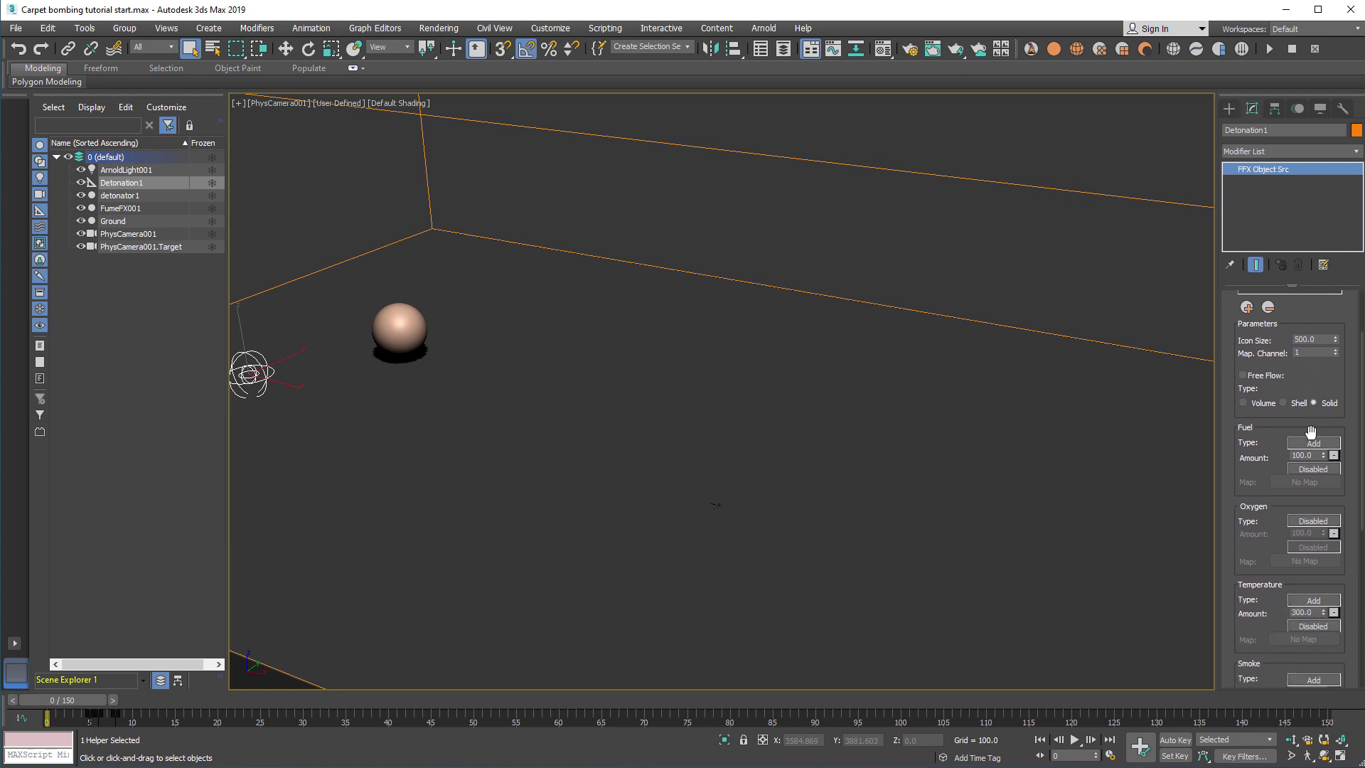
pyautogui.scroll(-2, 1325, 425)
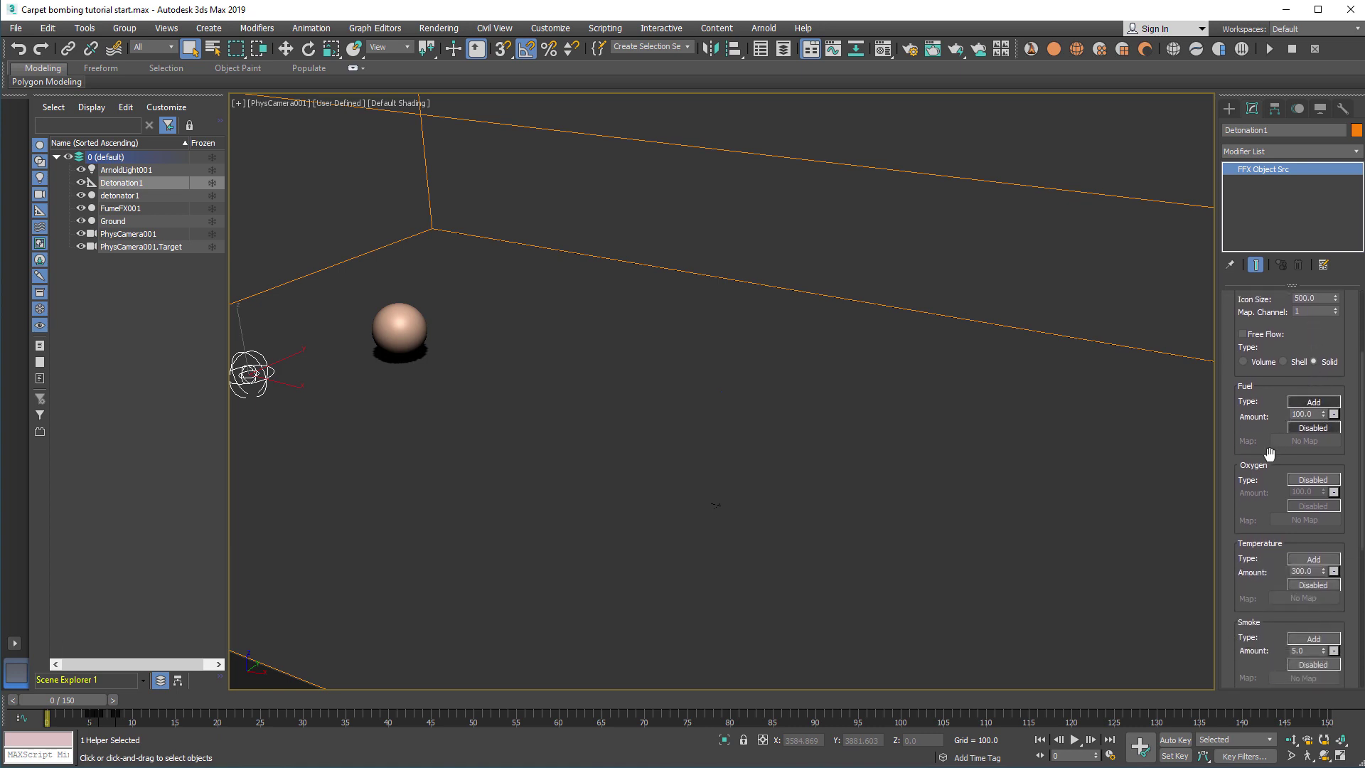
pyautogui.moveTo(1269, 454); pyautogui.dragTo(1280, 418)
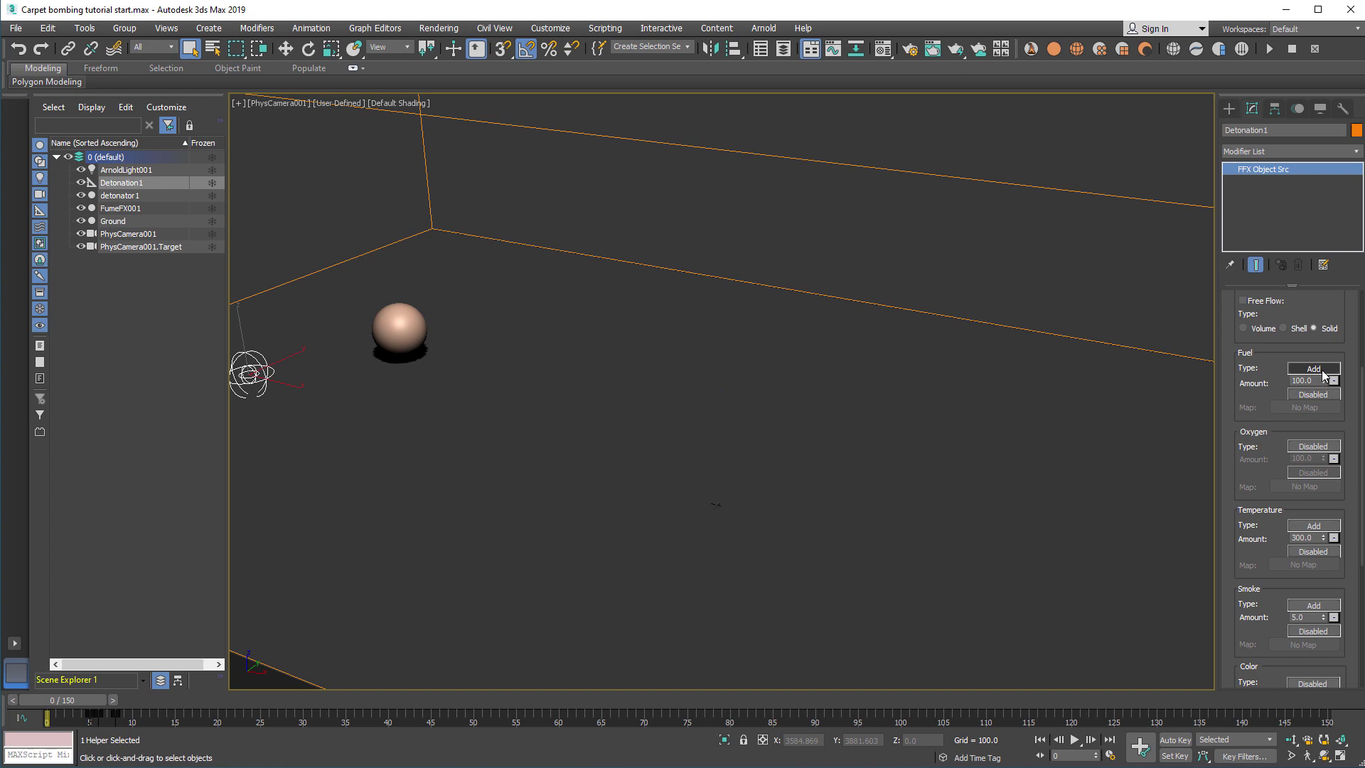
pyautogui.scroll(-4, 1314, 426)
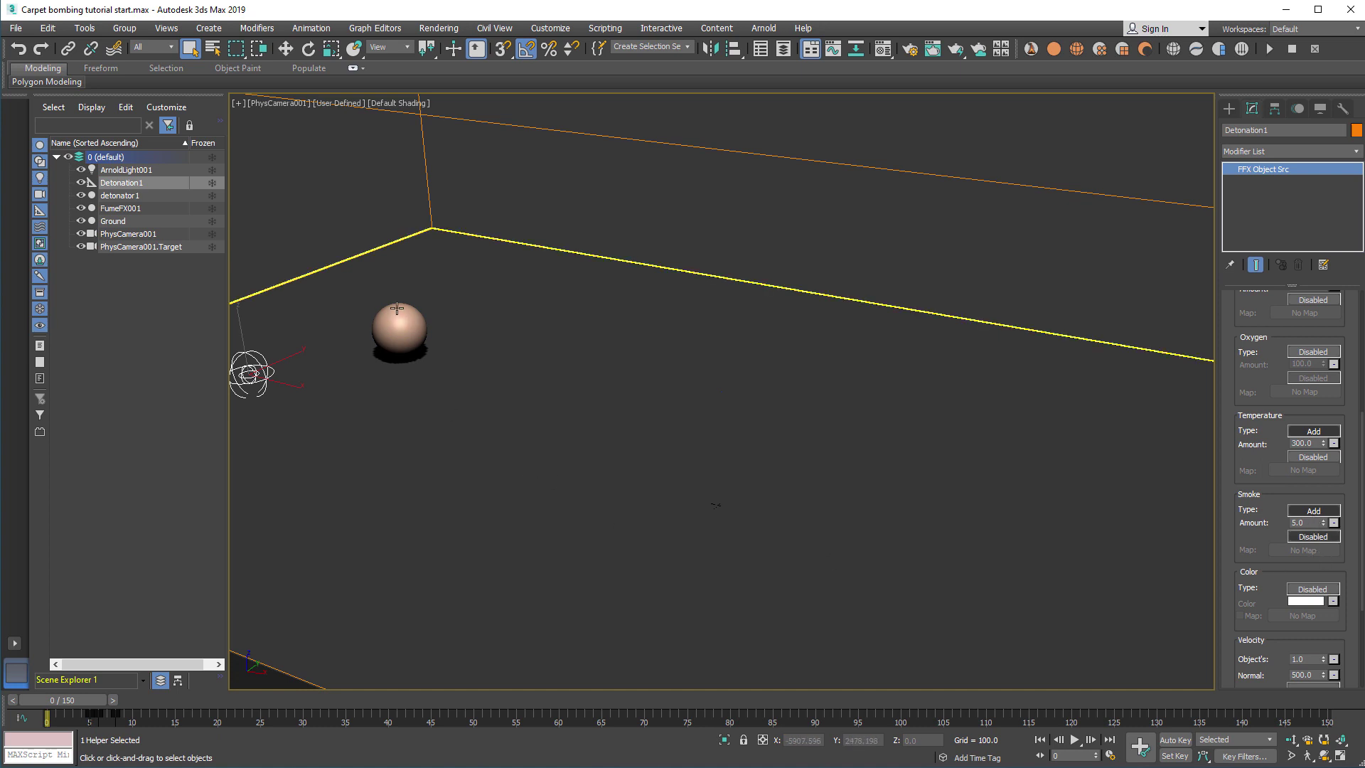
pyautogui.scroll(-5, 1298, 483)
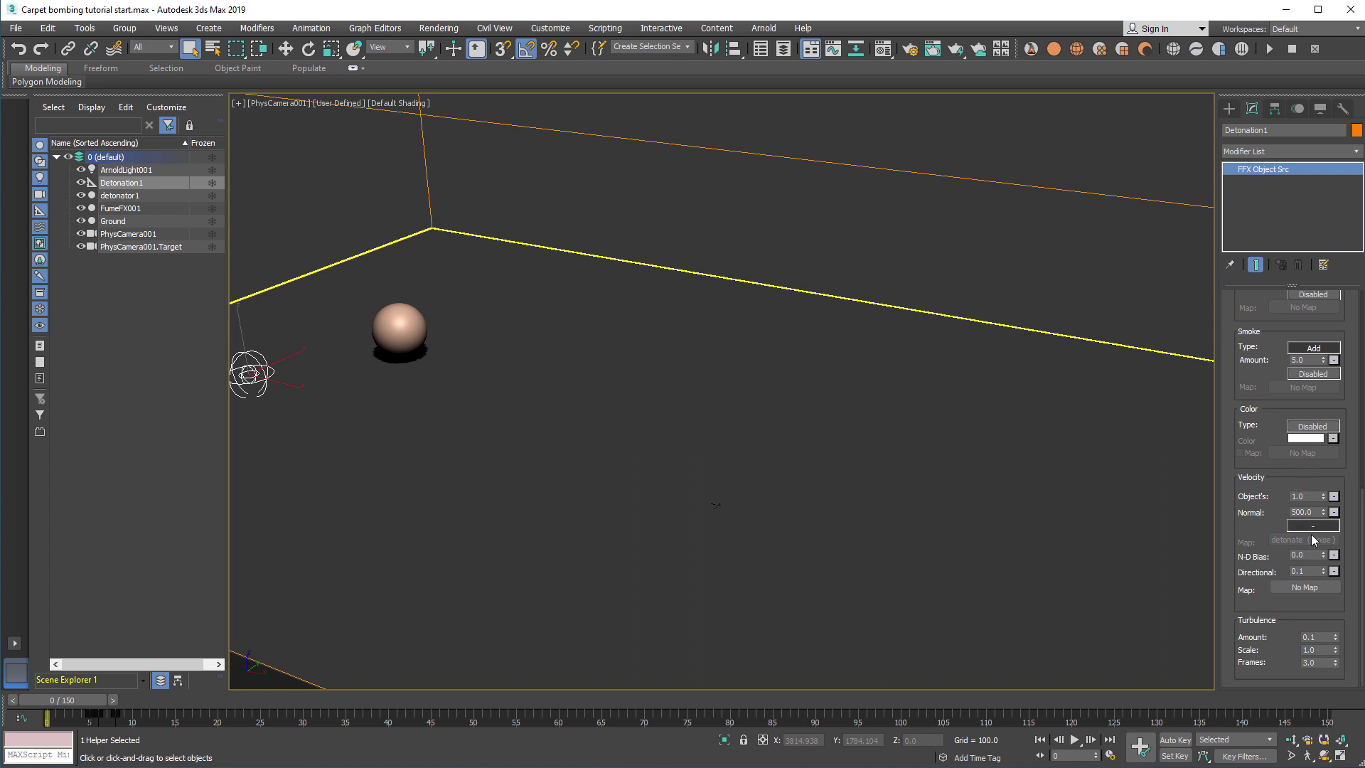
pyautogui.doubleClick(1303, 512)
pyautogui.click(1322, 637)
# In Top view, Shift-move Detonation1 and detonator1 along X to make 5 evenly spaced copies.
pyautogui.click(660, 240)
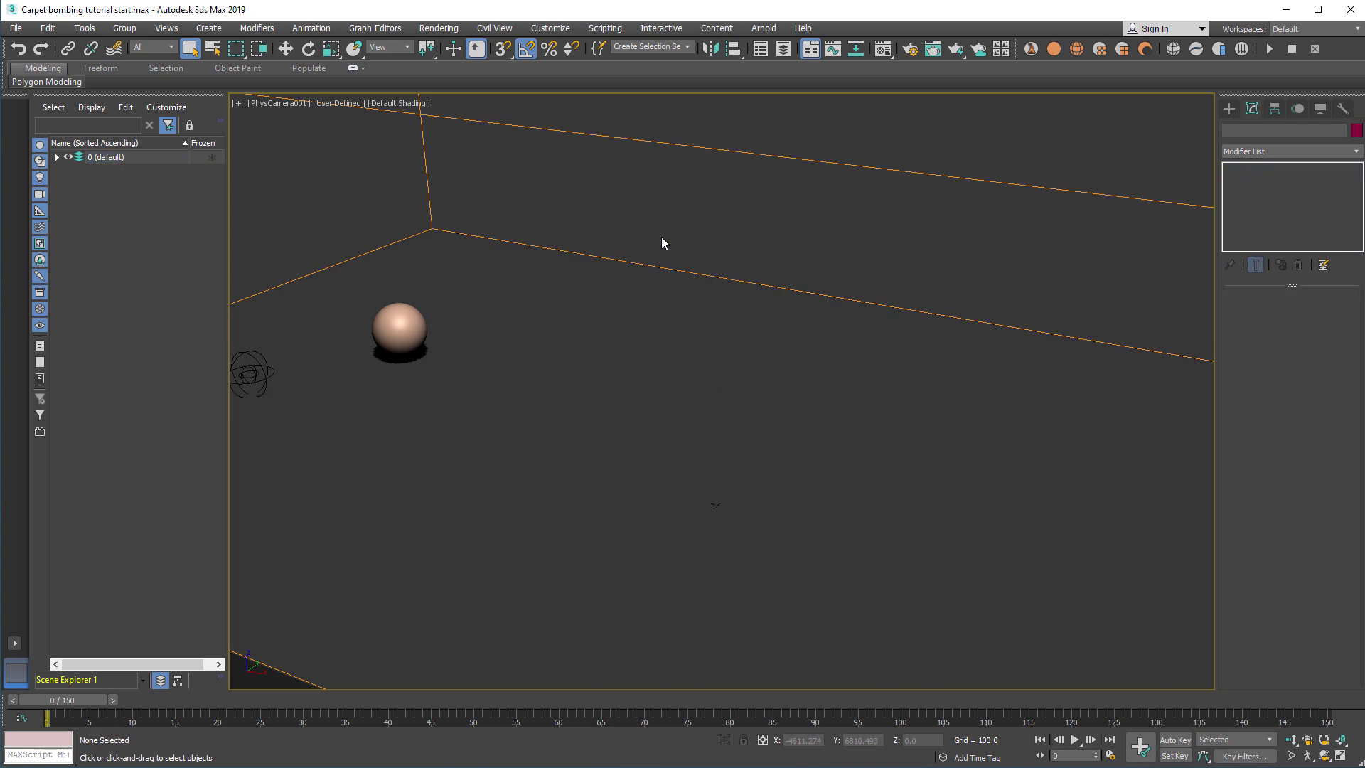
pyautogui.press('t')
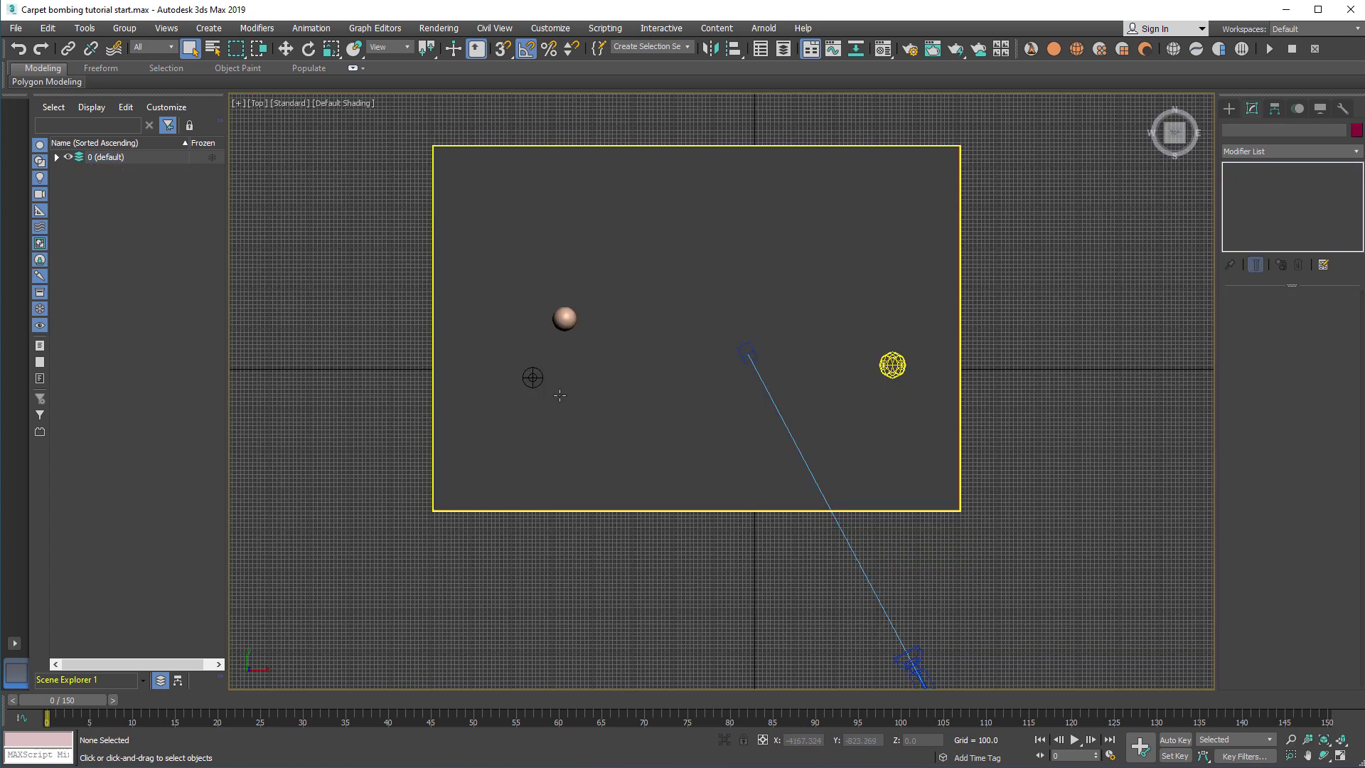
pyautogui.click(532, 376)
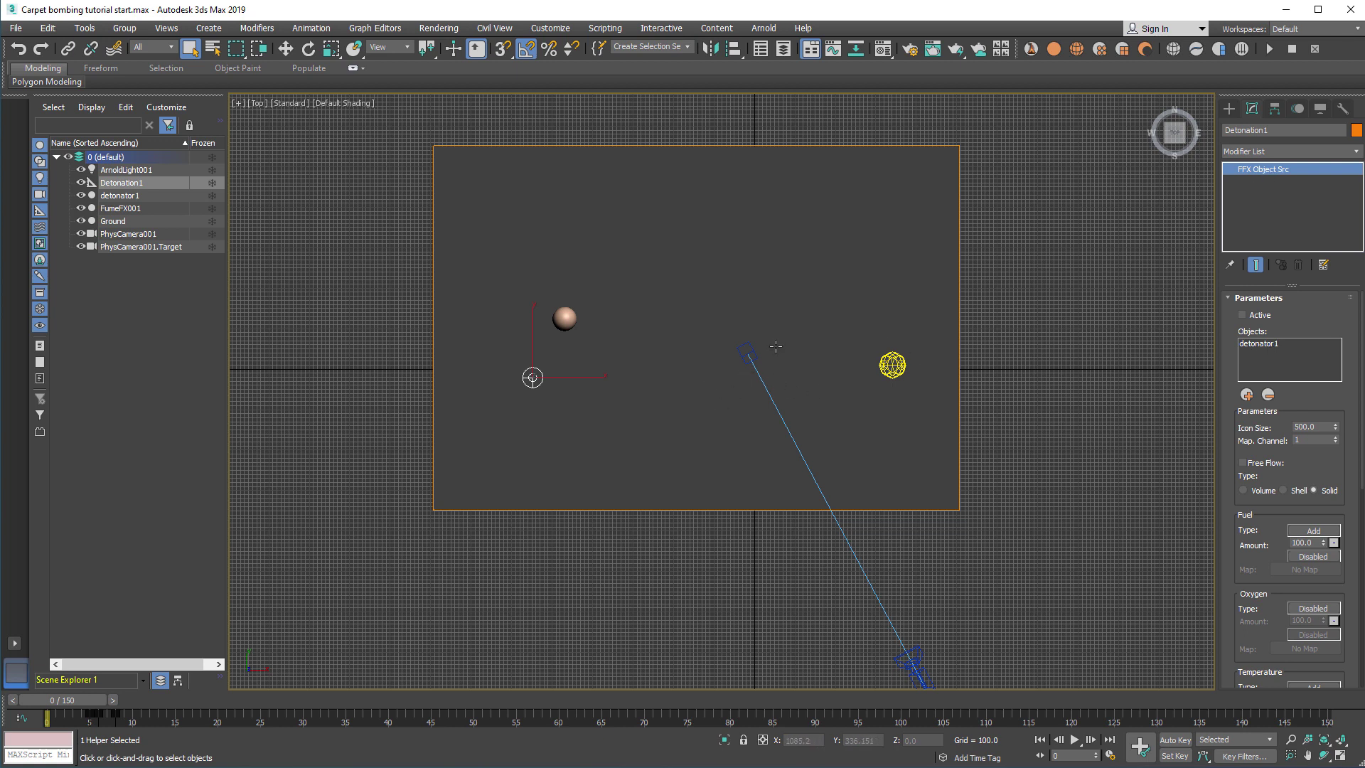
pyautogui.keyDown('ctrl'); pyautogui.click(565, 321); pyautogui.keyUp('ctrl')
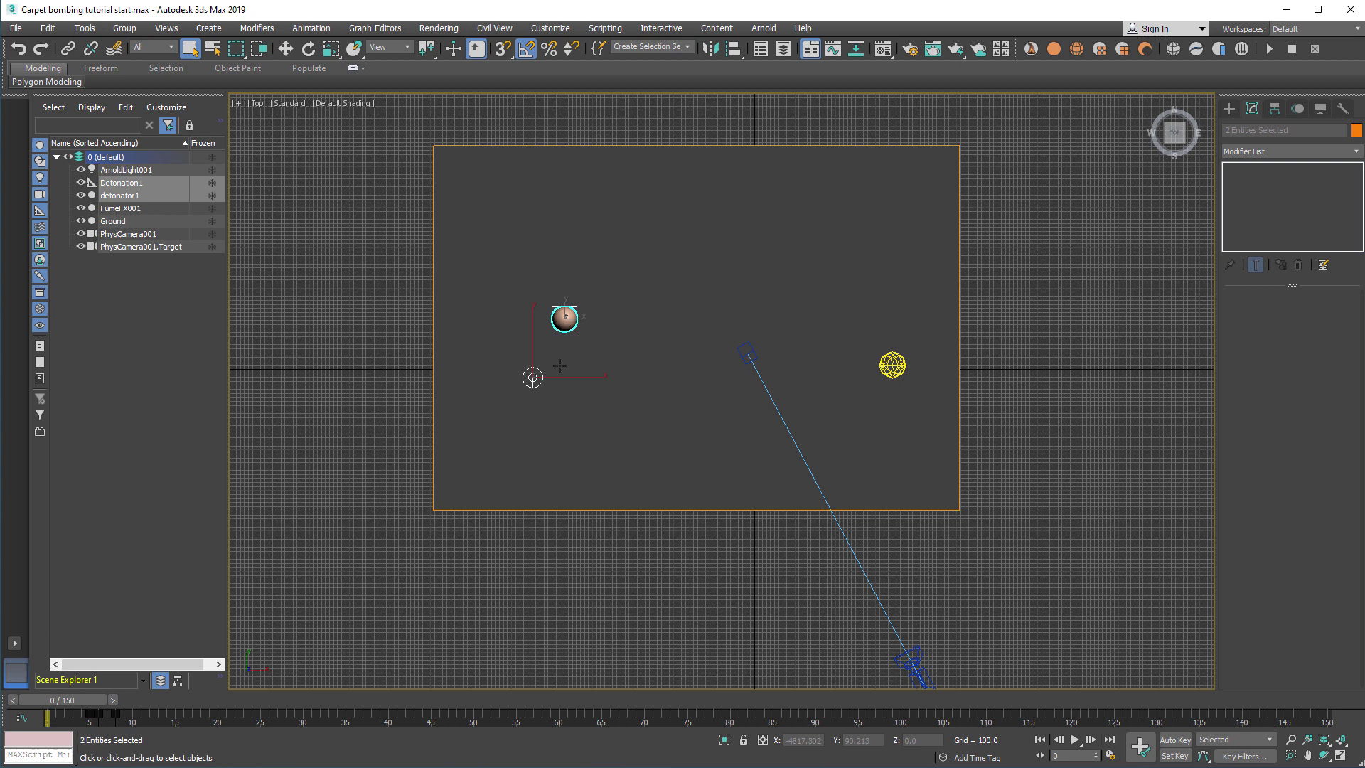
pyautogui.press('w')
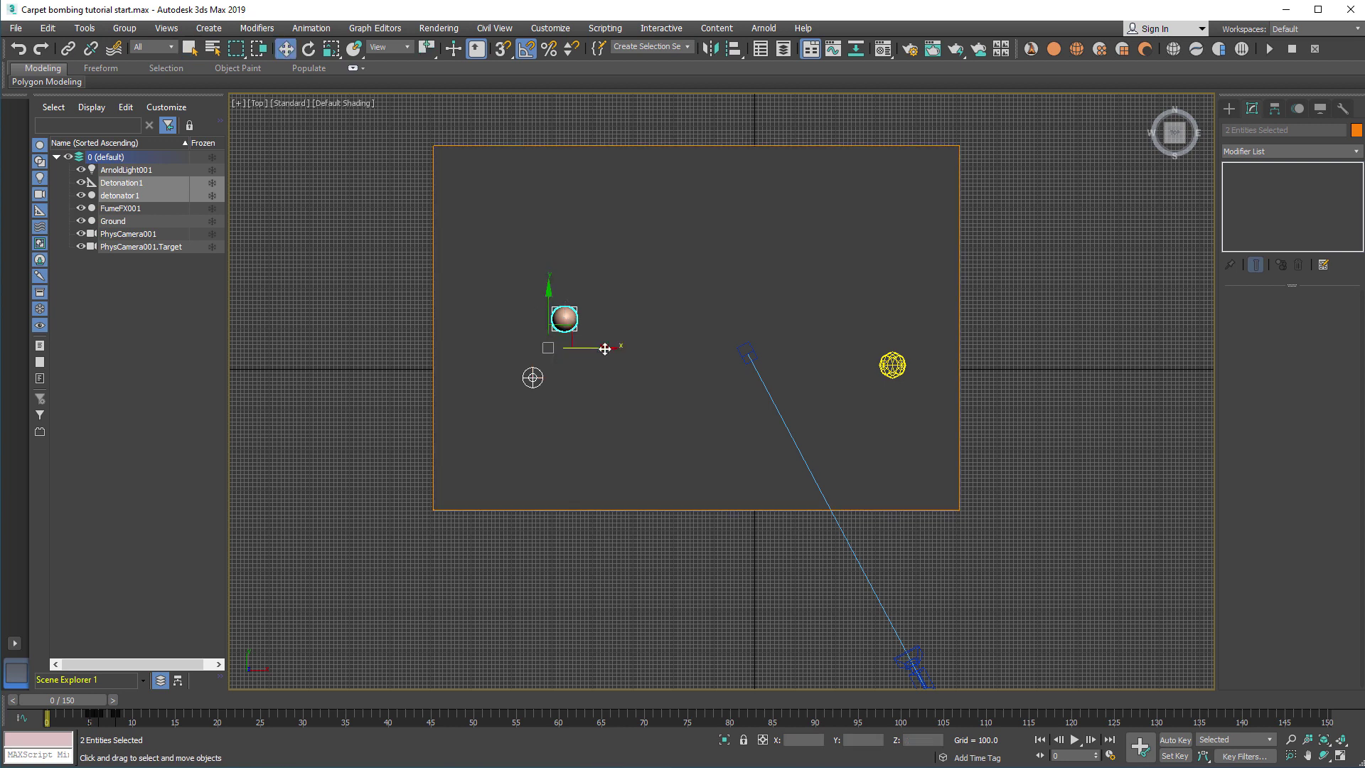
pyautogui.keyDown('shift'); pyautogui.moveTo(607, 348); pyautogui.dragTo(668, 347); pyautogui.keyUp('shift')
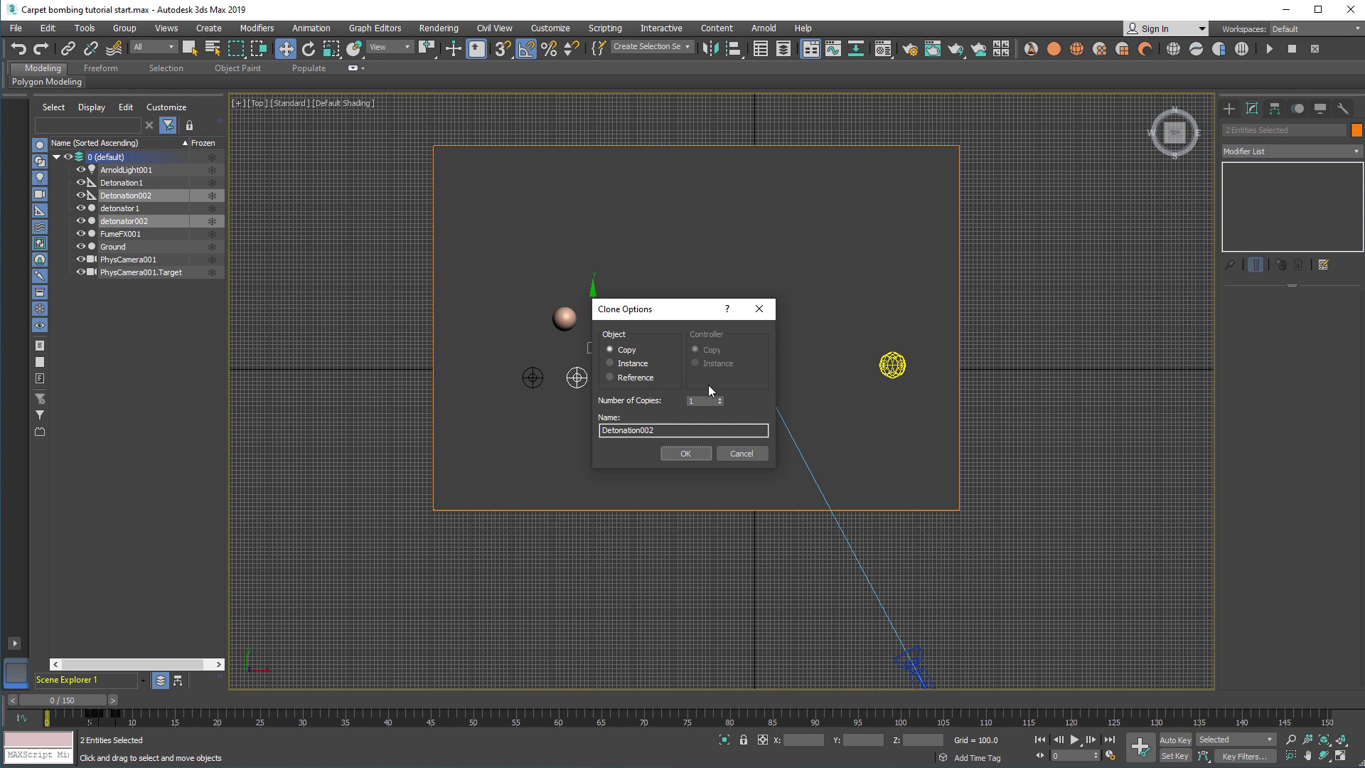
pyautogui.moveTo(720, 401); pyautogui.dragTo(719, 403)
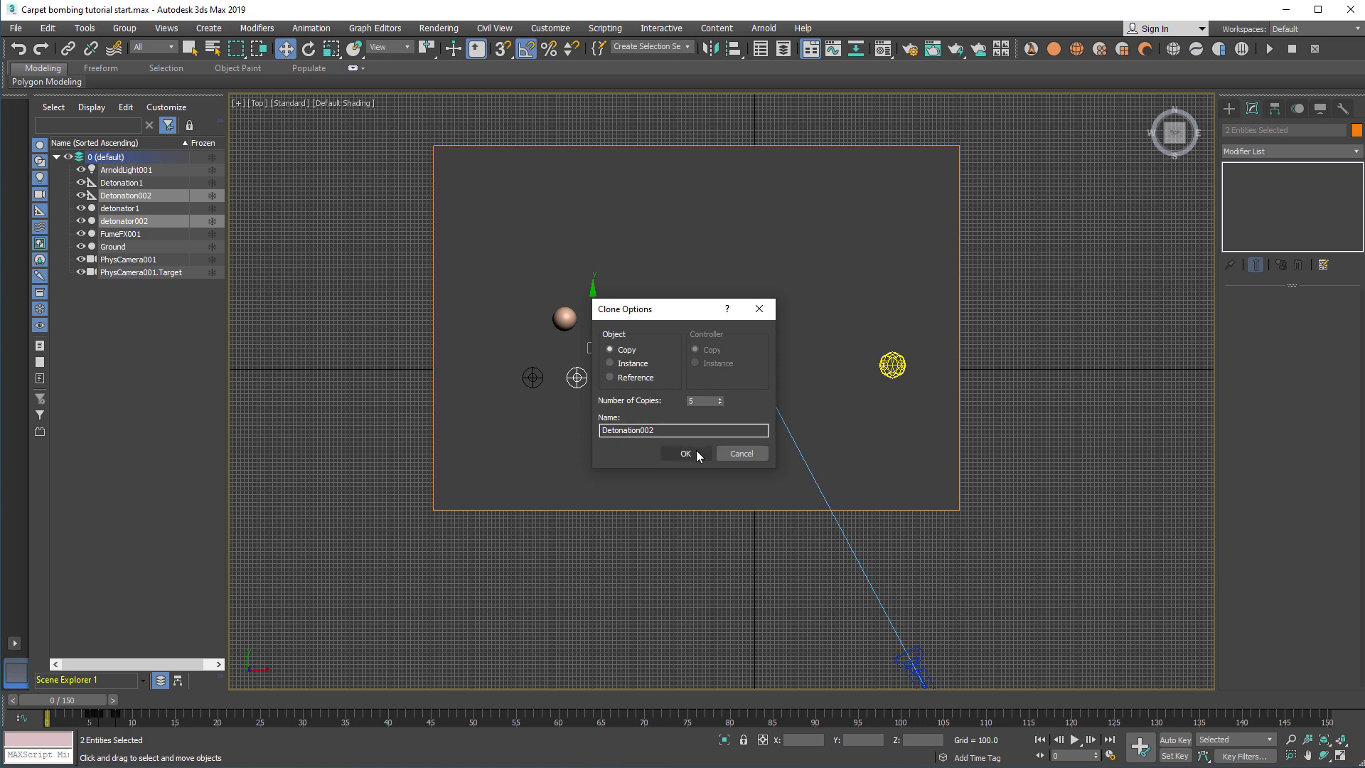
pyautogui.click(695, 451)
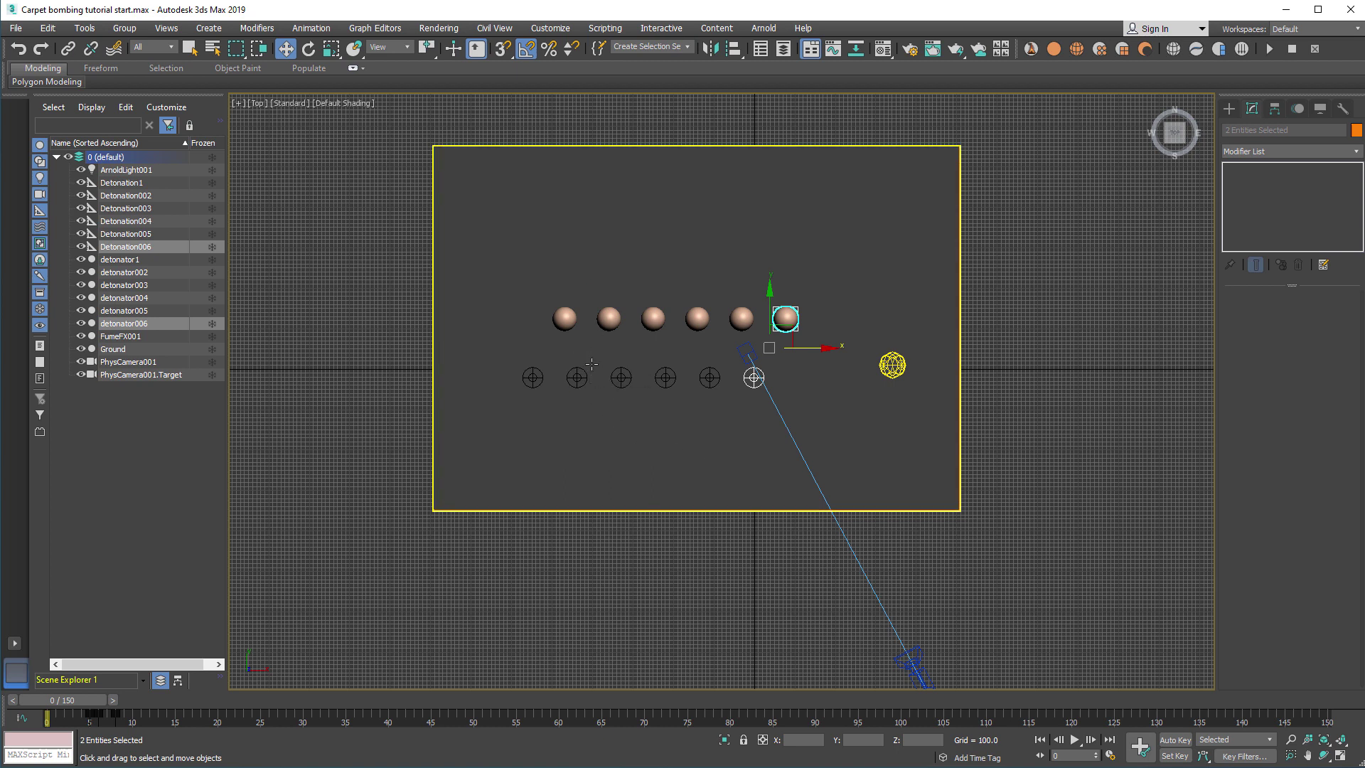
pyautogui.click(577, 377)
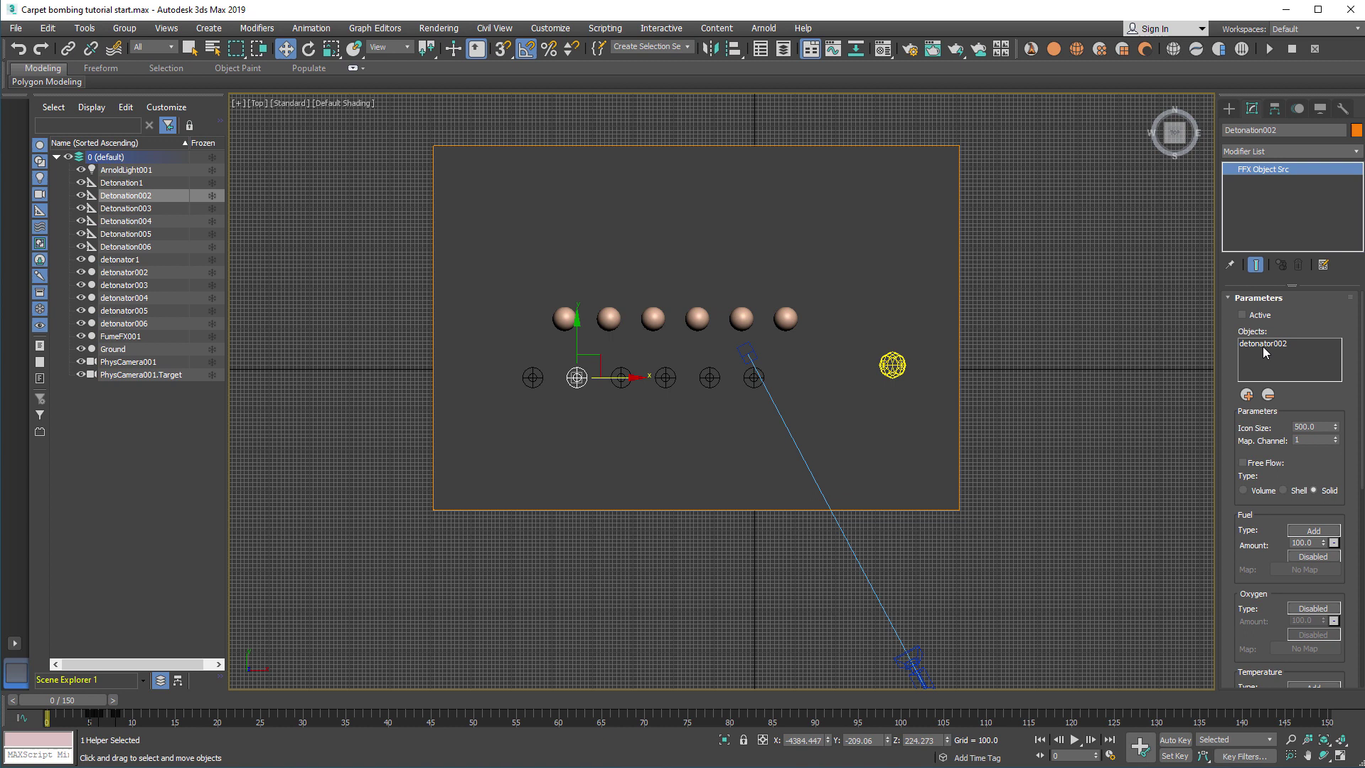
# Scrub the timeline between frames 5 and 7 to confirm Detonation1's source activates at frame 7.
pyautogui.click(622, 383)
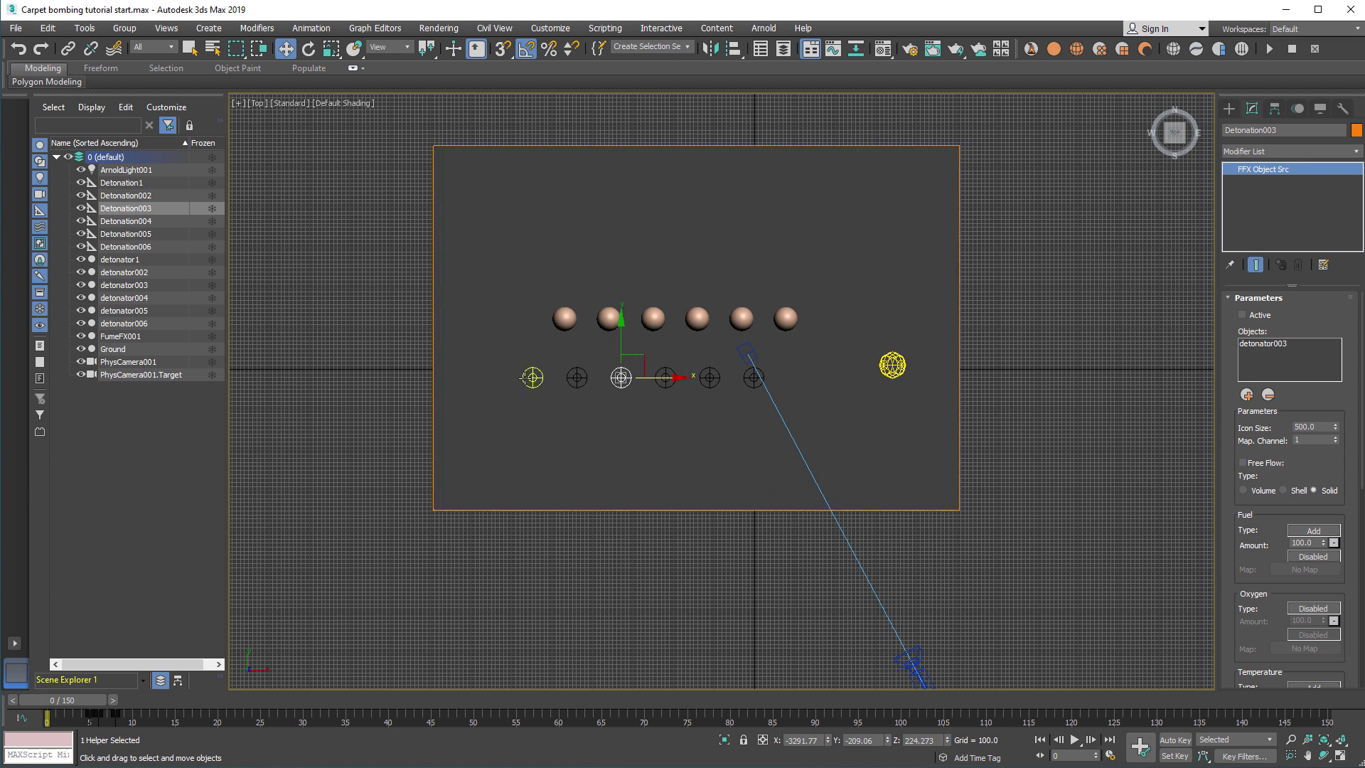
pyautogui.click(532, 378)
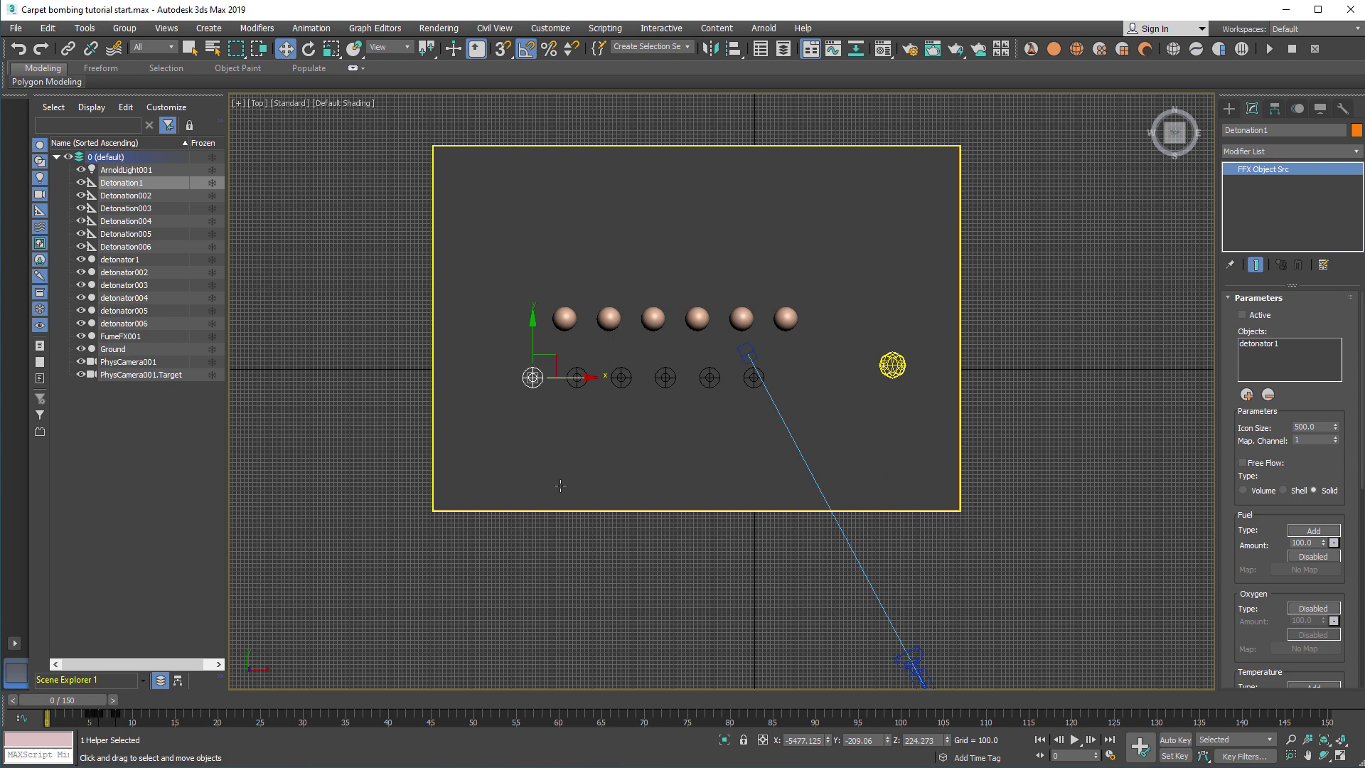
pyautogui.click(567, 533)
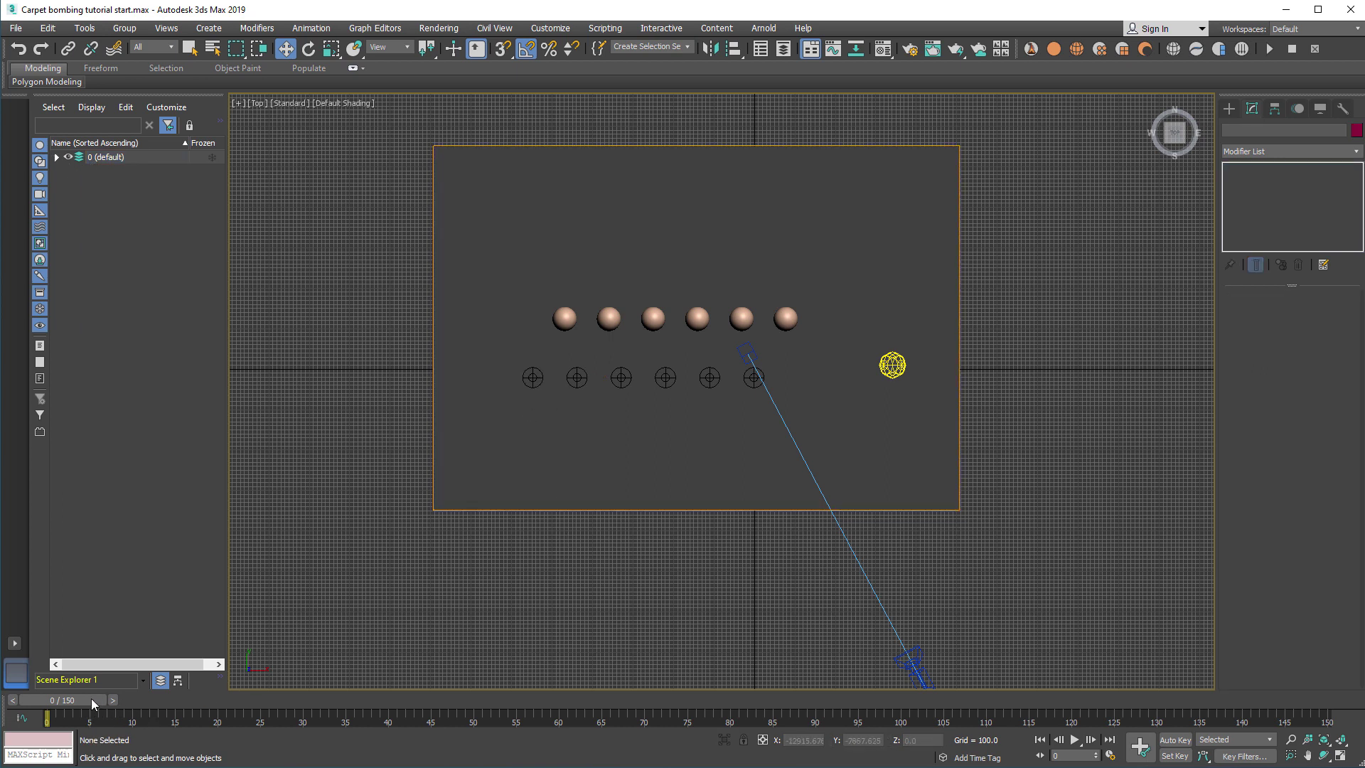
pyautogui.moveTo(98, 704); pyautogui.dragTo(152, 706)
pyautogui.press('w')
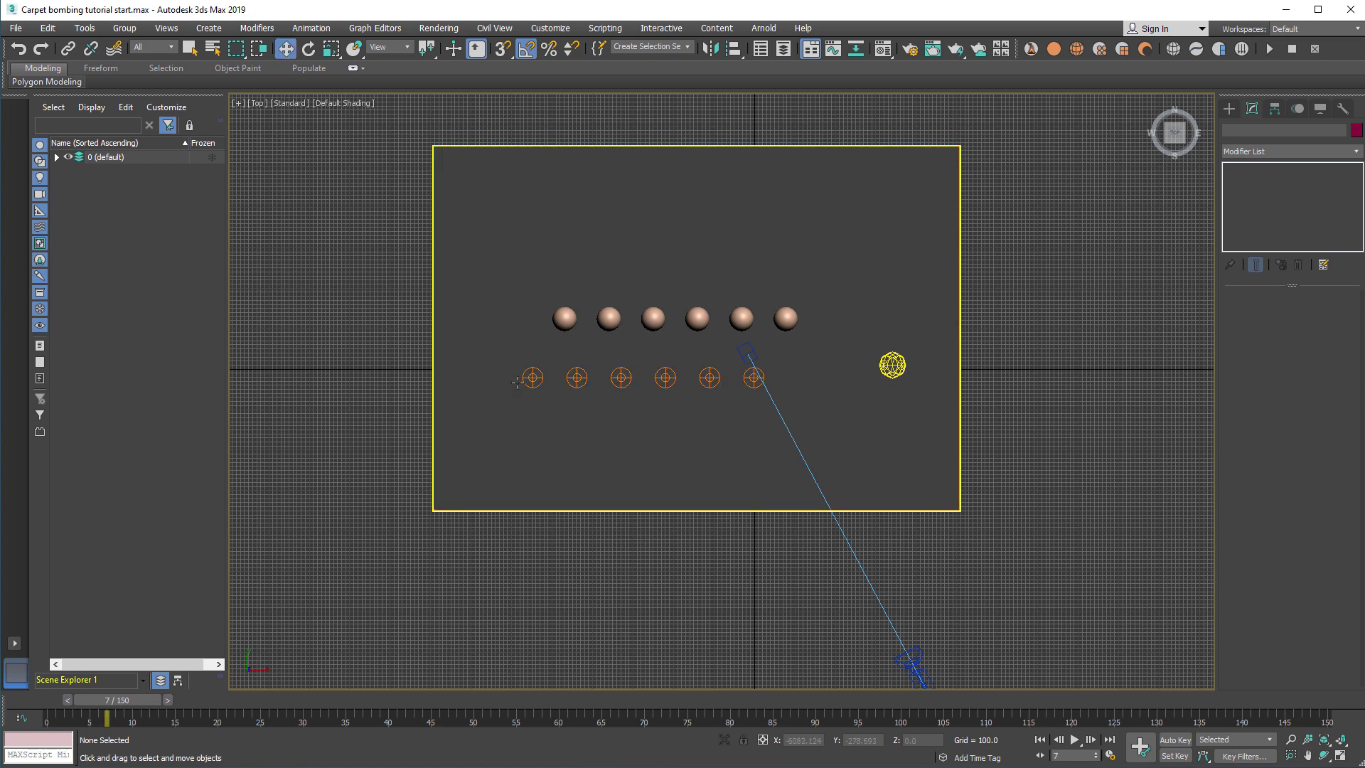
pyautogui.click(532, 378)
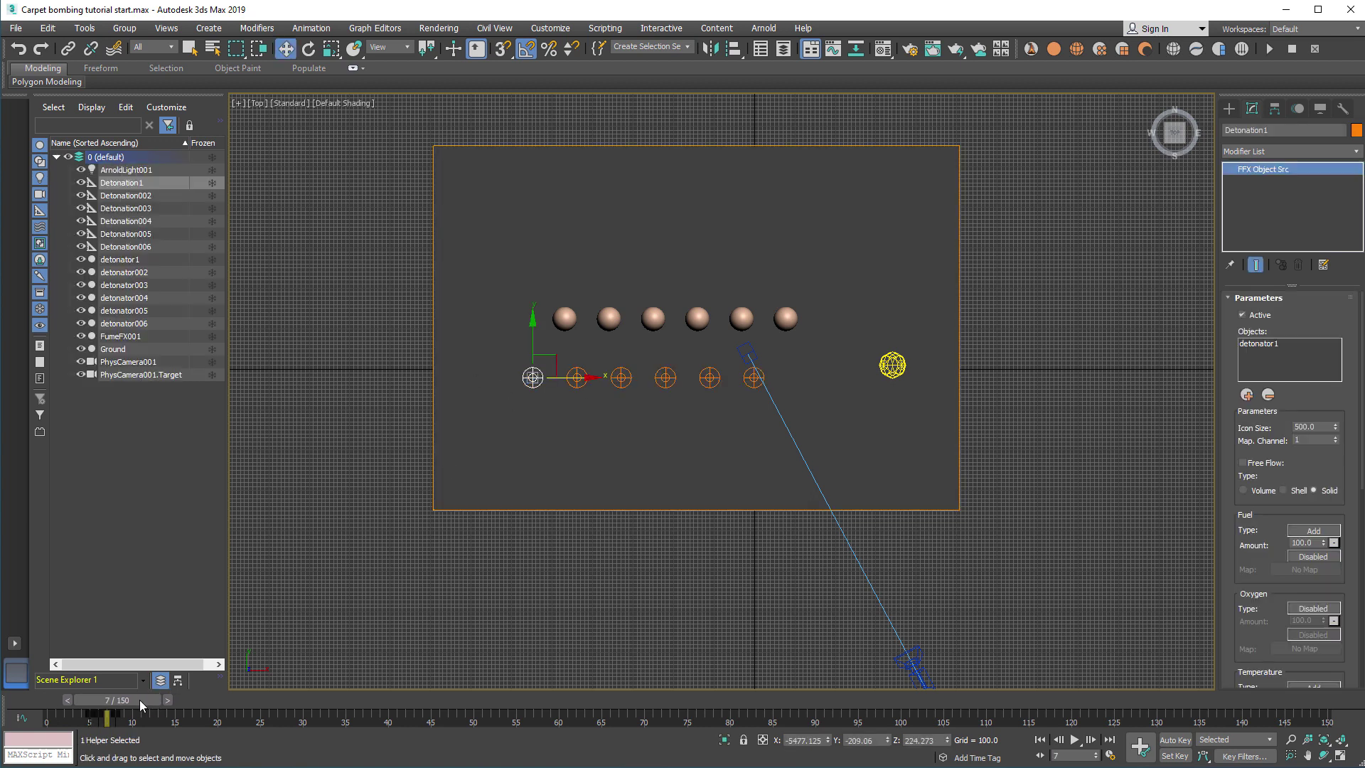
pyautogui.moveTo(141, 705); pyautogui.dragTo(125, 706)
pyautogui.click(1242, 315)
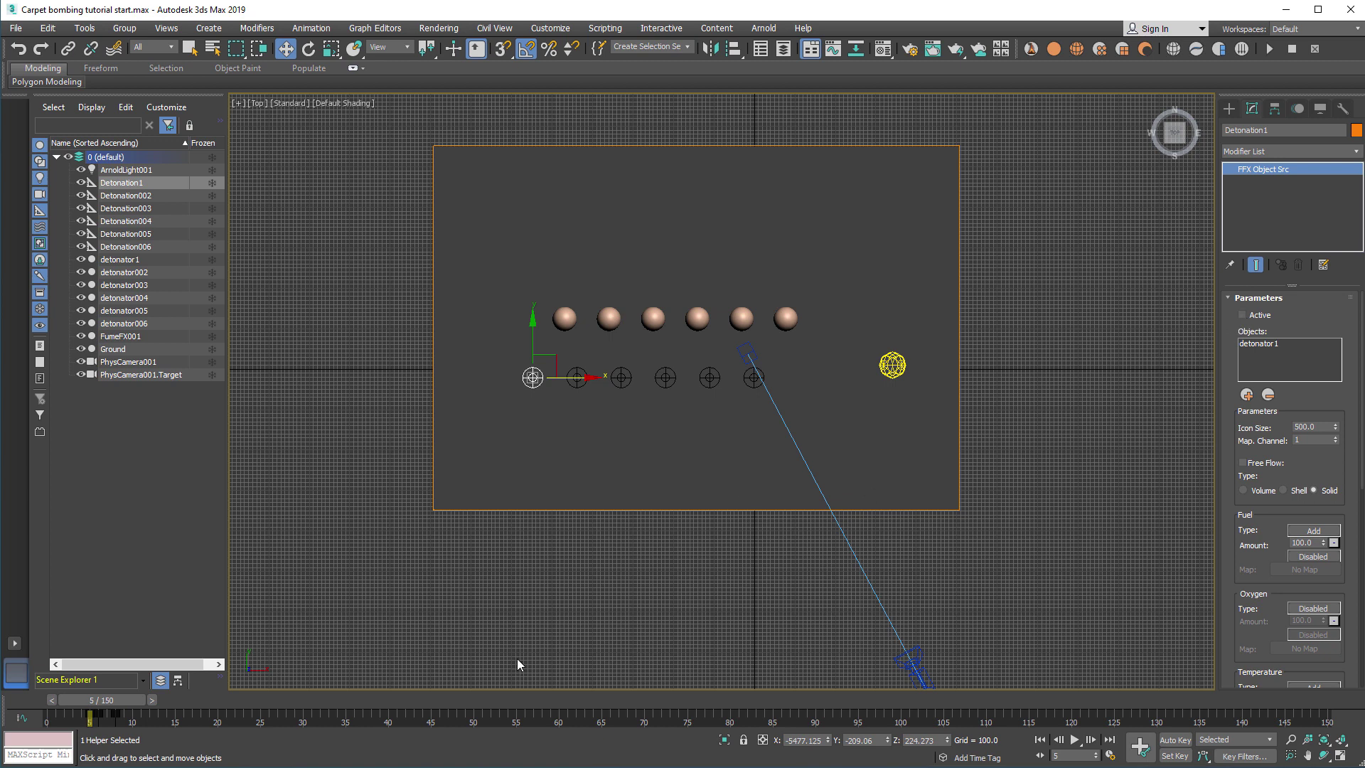
pyautogui.moveTo(142, 705)
pyautogui.mouseDown()
pyautogui.moveTo(195, 704)
pyautogui.moveTo(127, 704)
pyautogui.mouseUp()
# Select Detonation002 and box-select its activation keys in the track bar.
pyautogui.press('w')
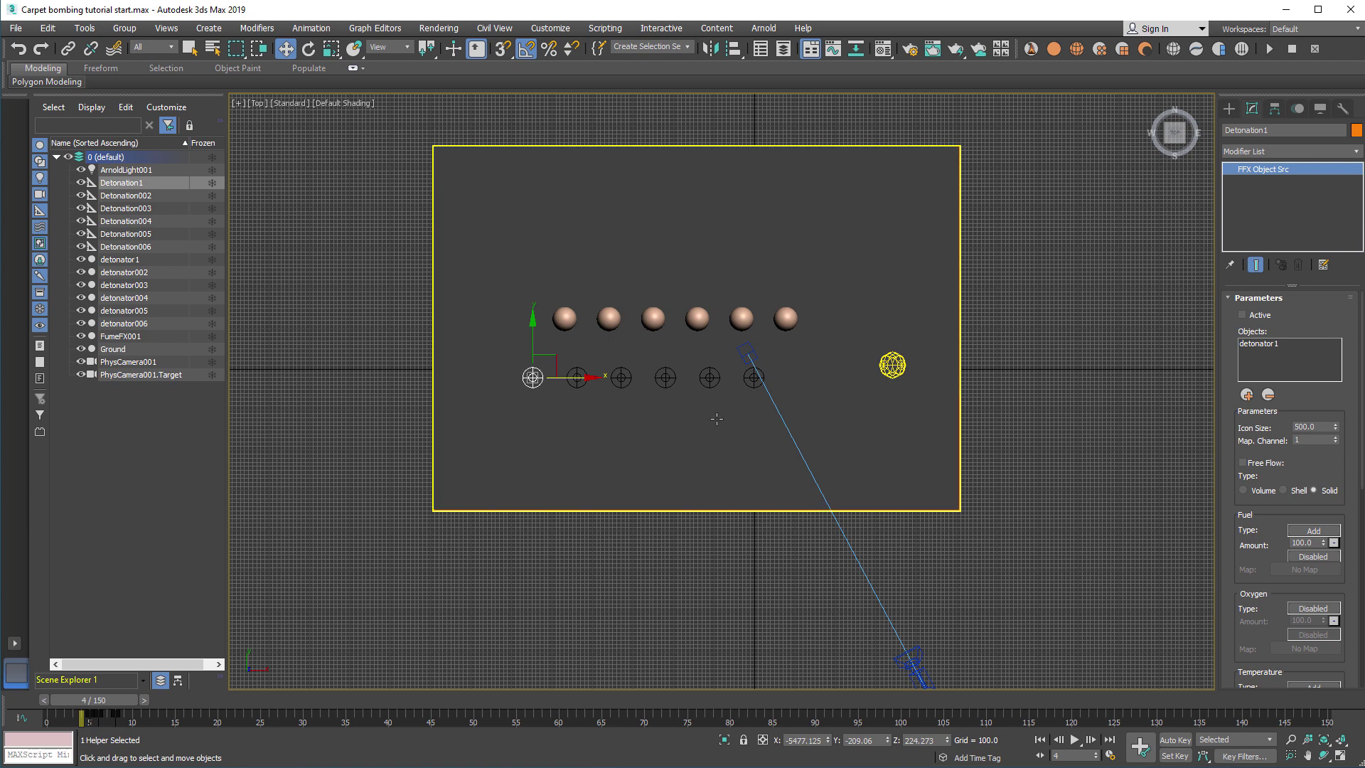
pyautogui.click(577, 379)
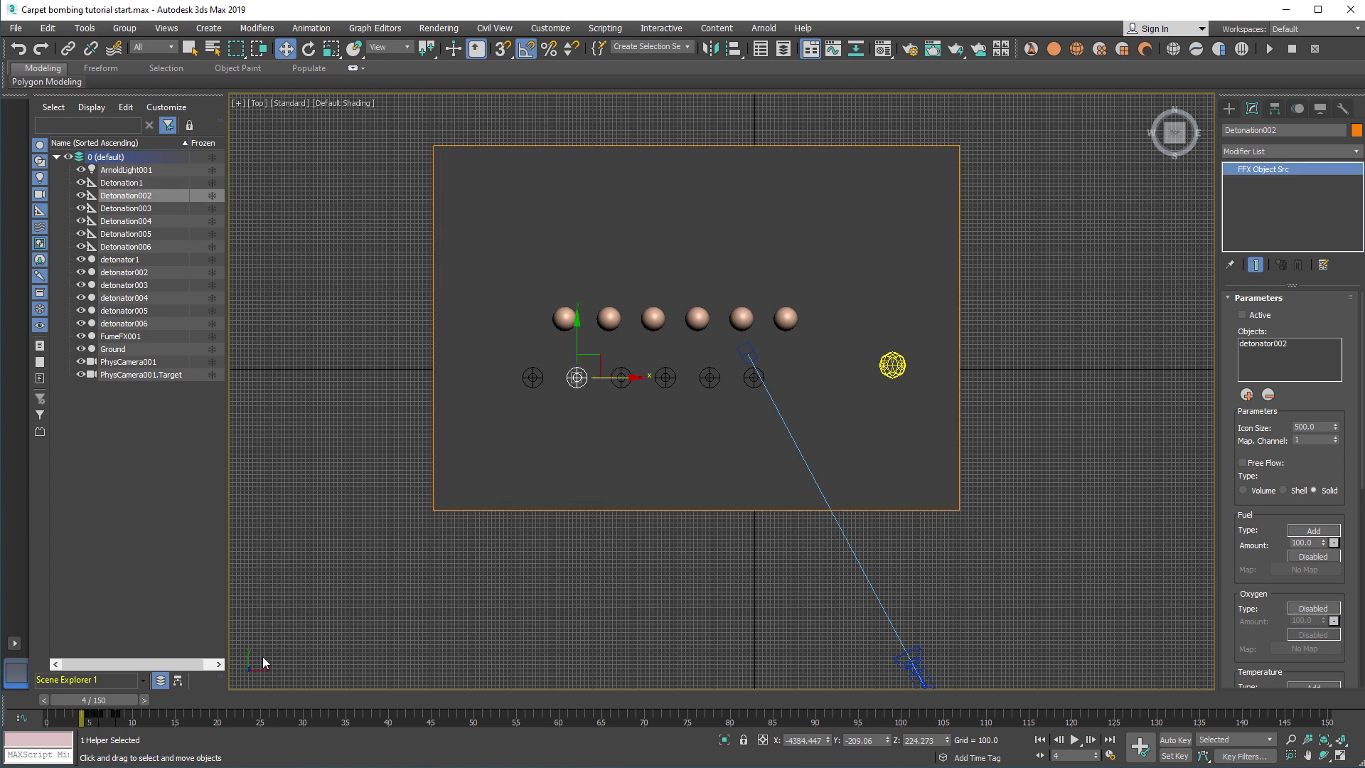
pyautogui.moveTo(193, 725); pyautogui.dragTo(98, 714)
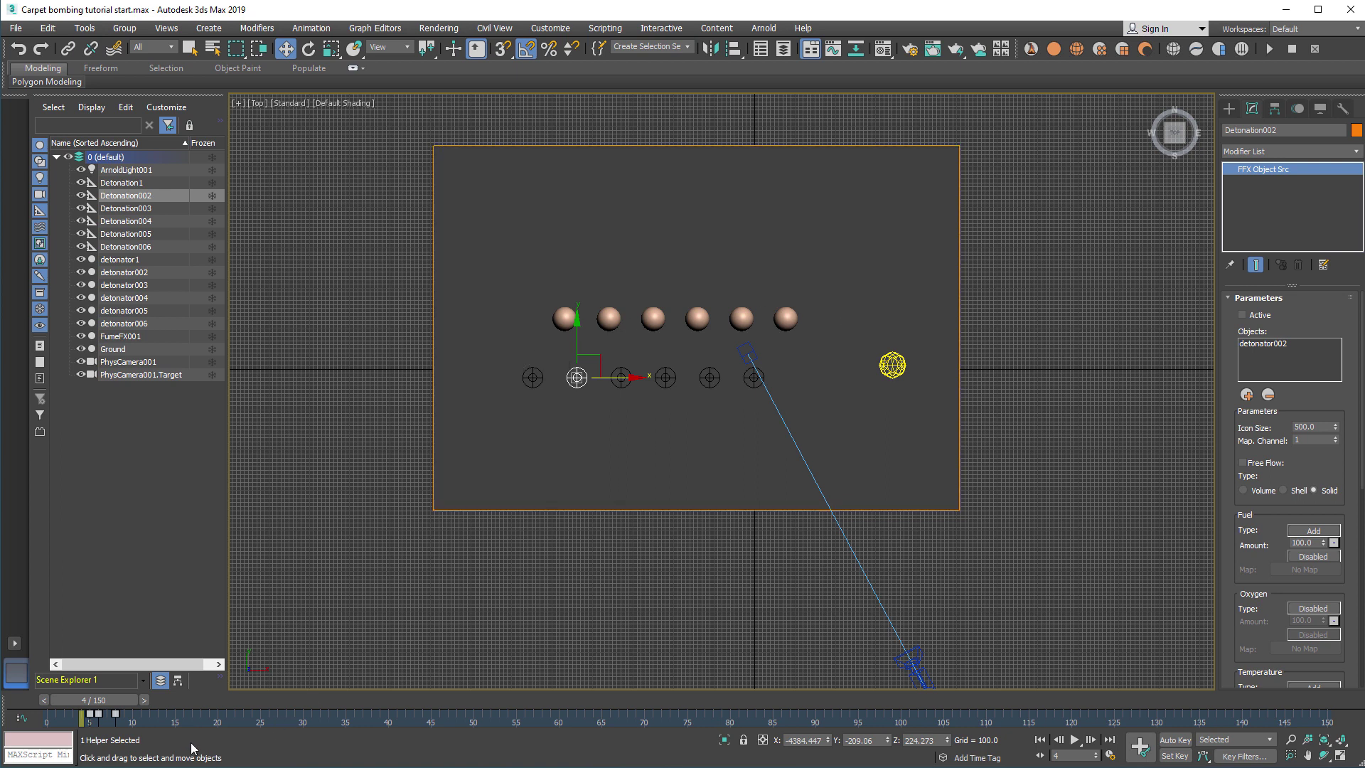
# Delay activation keys of Detonation002, Detonation003 (about frame 22) and Detonation004 (about frame 34), then select Detonation005's keys.
pyautogui.moveTo(117, 713); pyautogui.dragTo(182, 713)
pyautogui.click(621, 377)
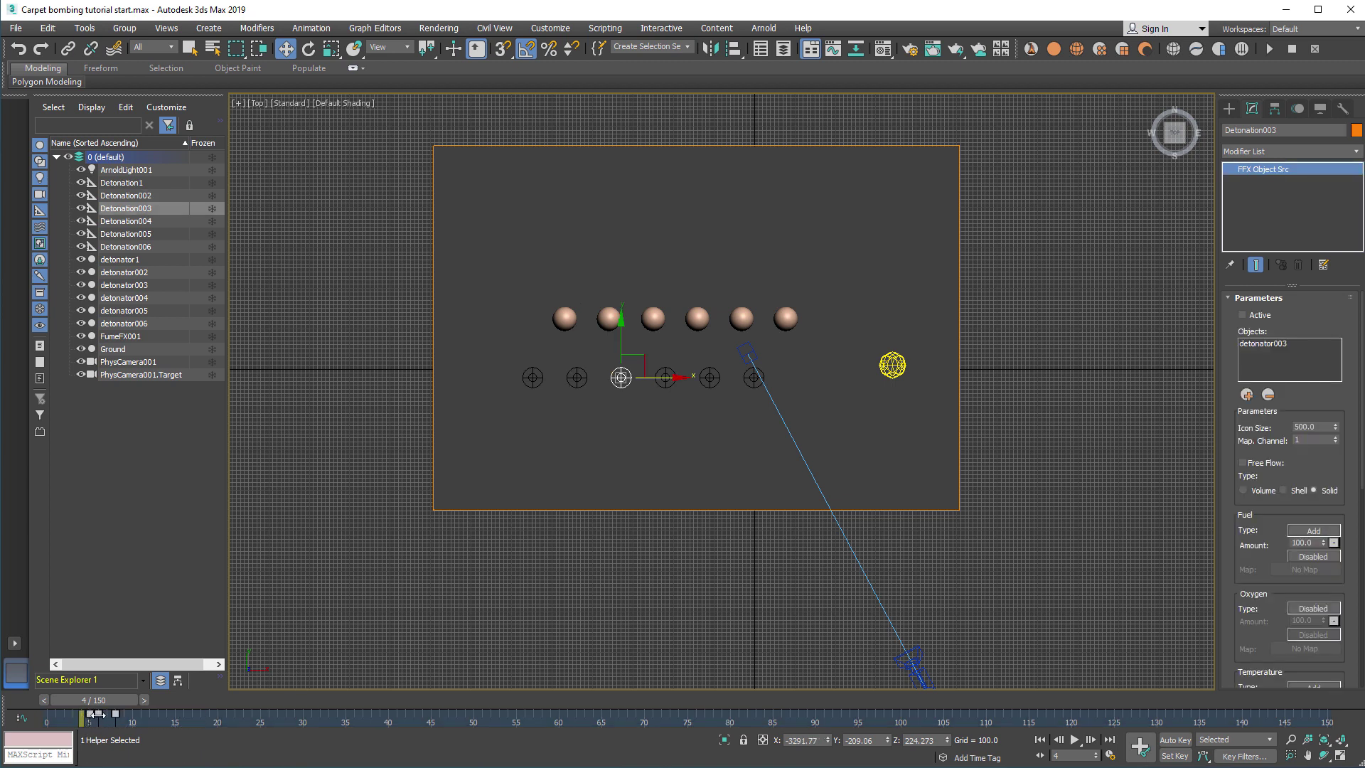
pyautogui.moveTo(98, 714); pyautogui.dragTo(243, 713)
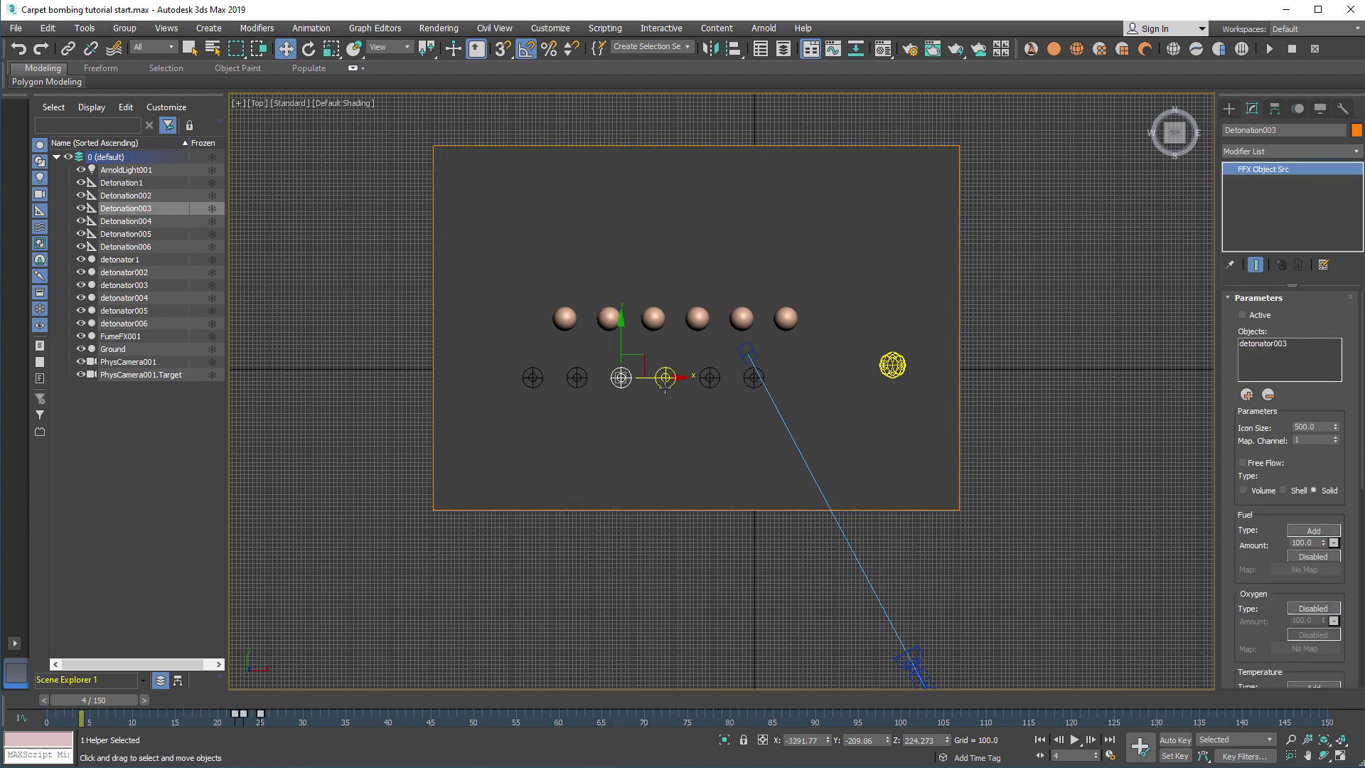
pyautogui.click(666, 378)
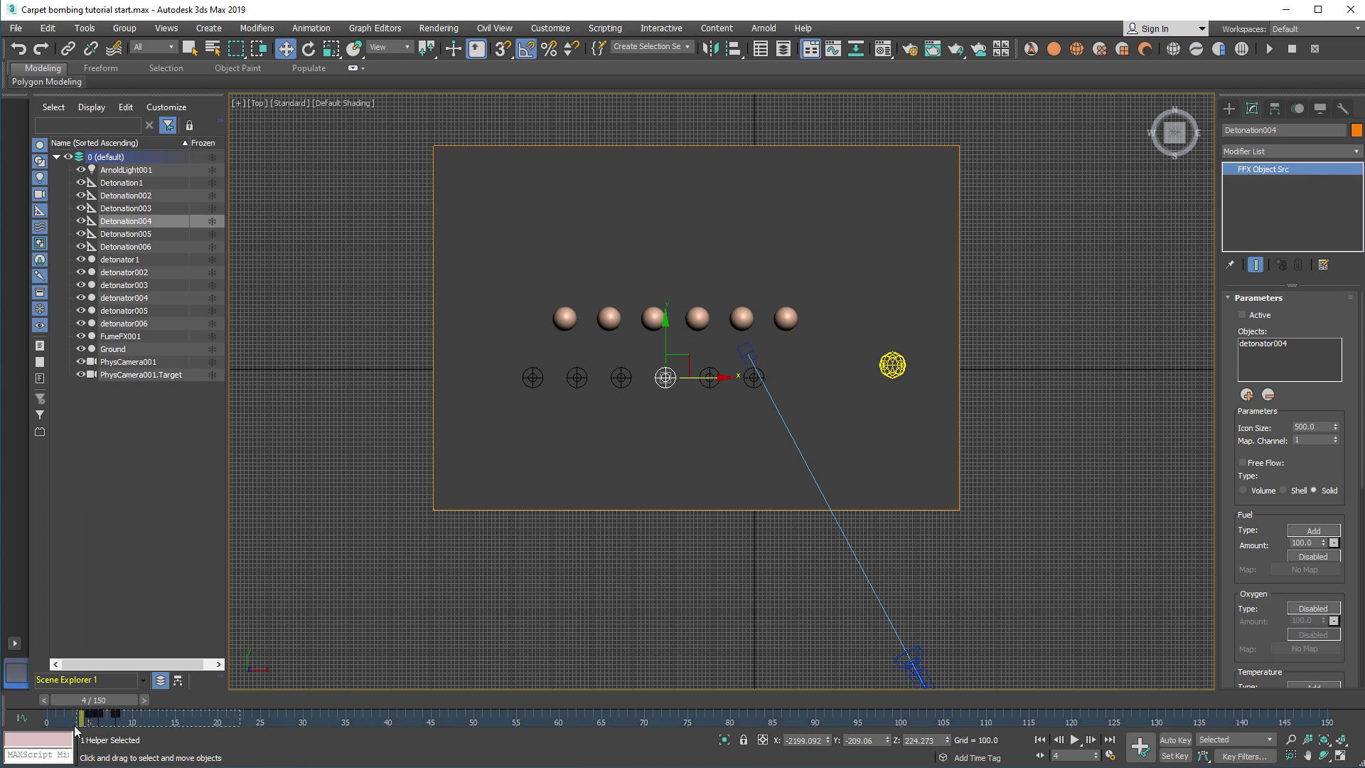
pyautogui.moveTo(92, 720); pyautogui.dragTo(341, 719)
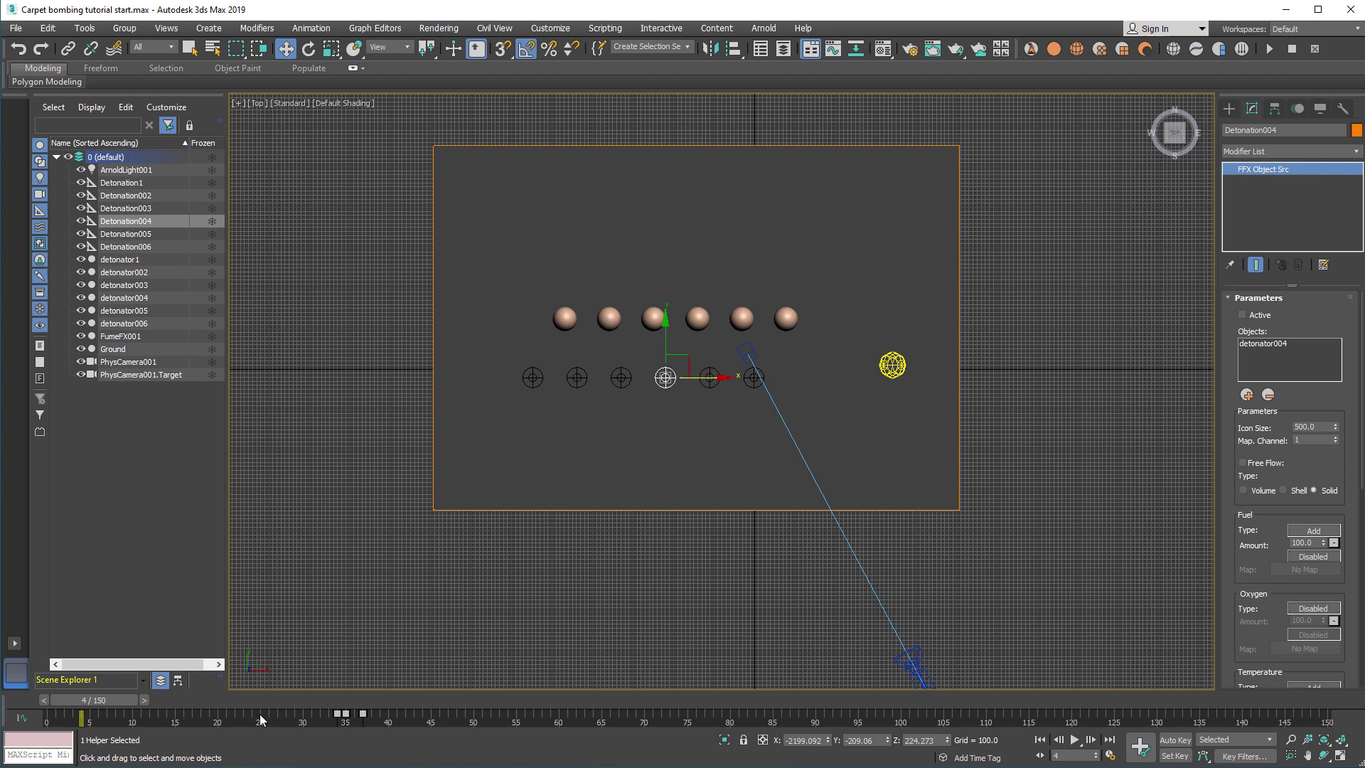
pyautogui.click(710, 378)
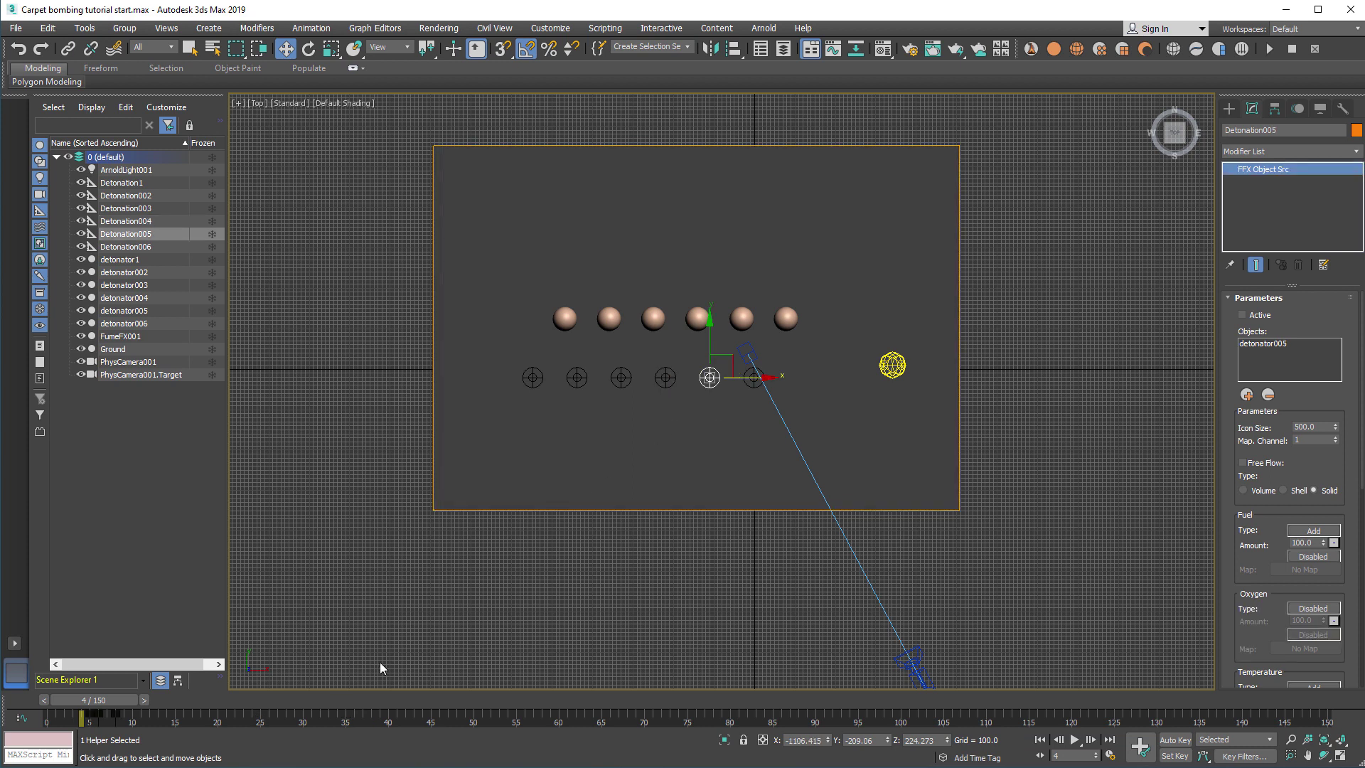
pyautogui.moveTo(270, 715); pyautogui.dragTo(542, 699)
pyautogui.click(754, 377)
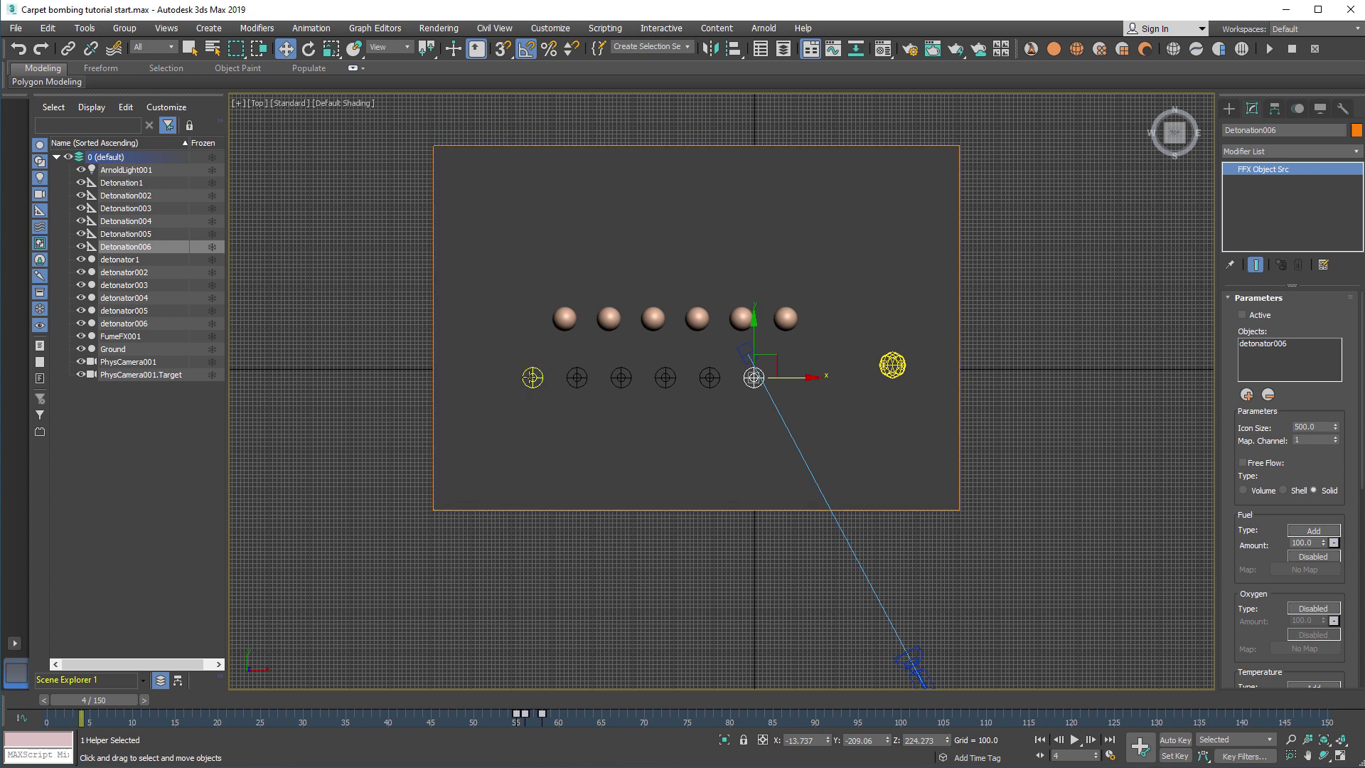
# Set Detonation002's Velocity Normal to 450 and select Detonation003's Normal value.
pyautogui.click(532, 378)
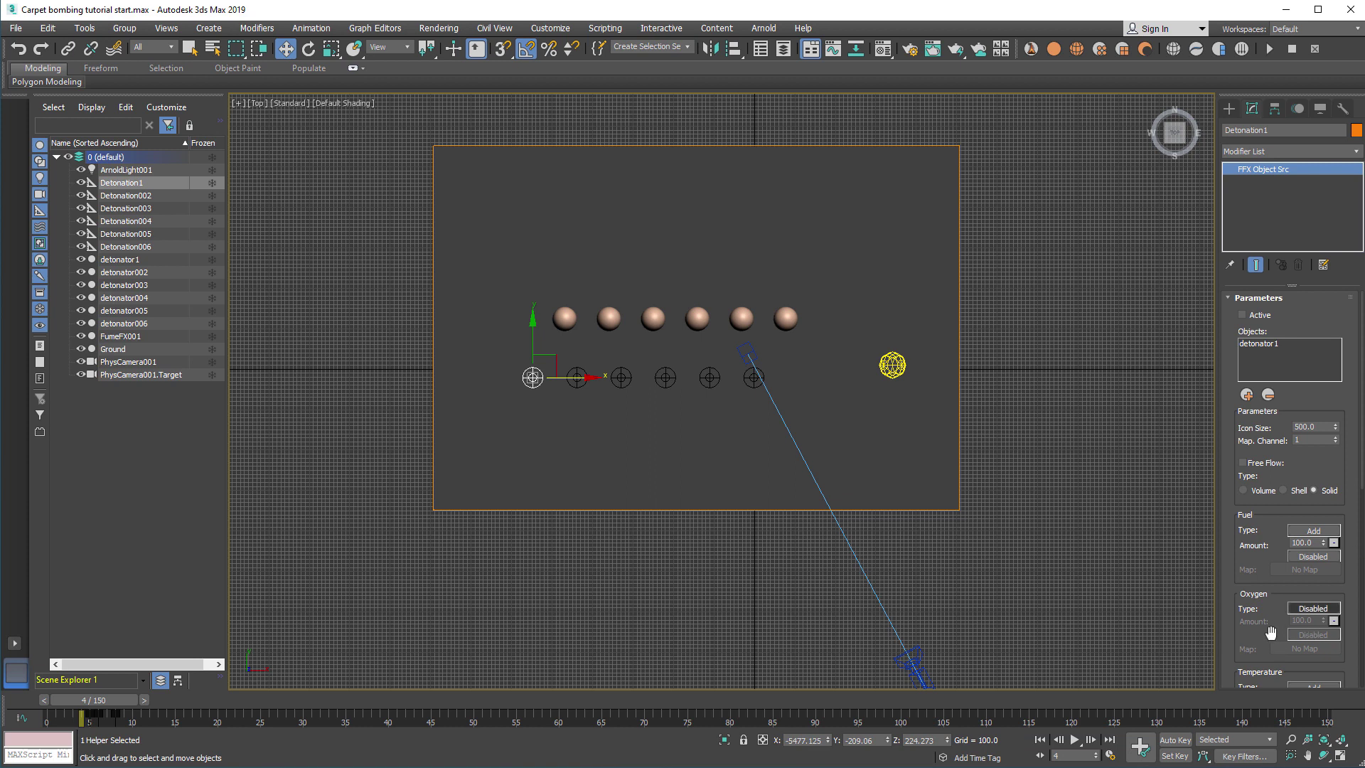
pyautogui.scroll(-5, 1270, 632)
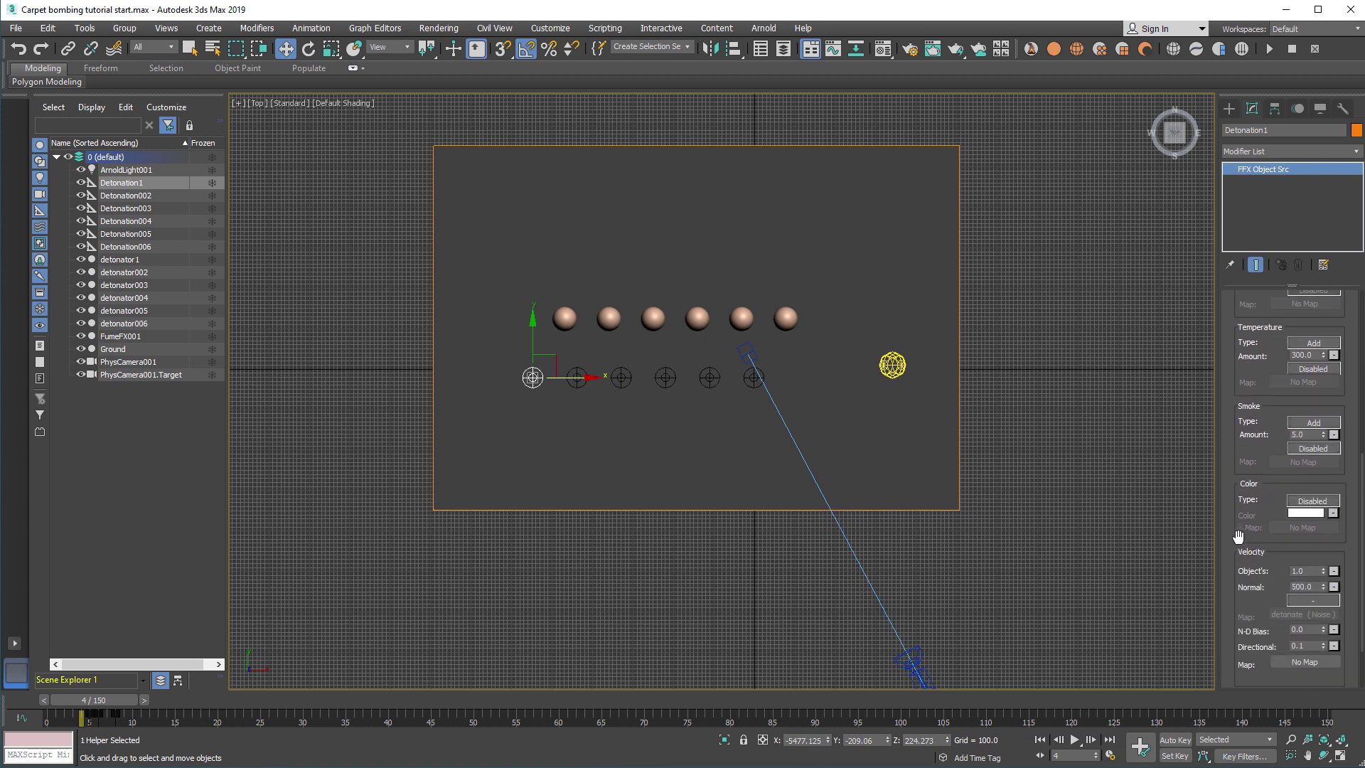
pyautogui.scroll(-1, 1239, 537)
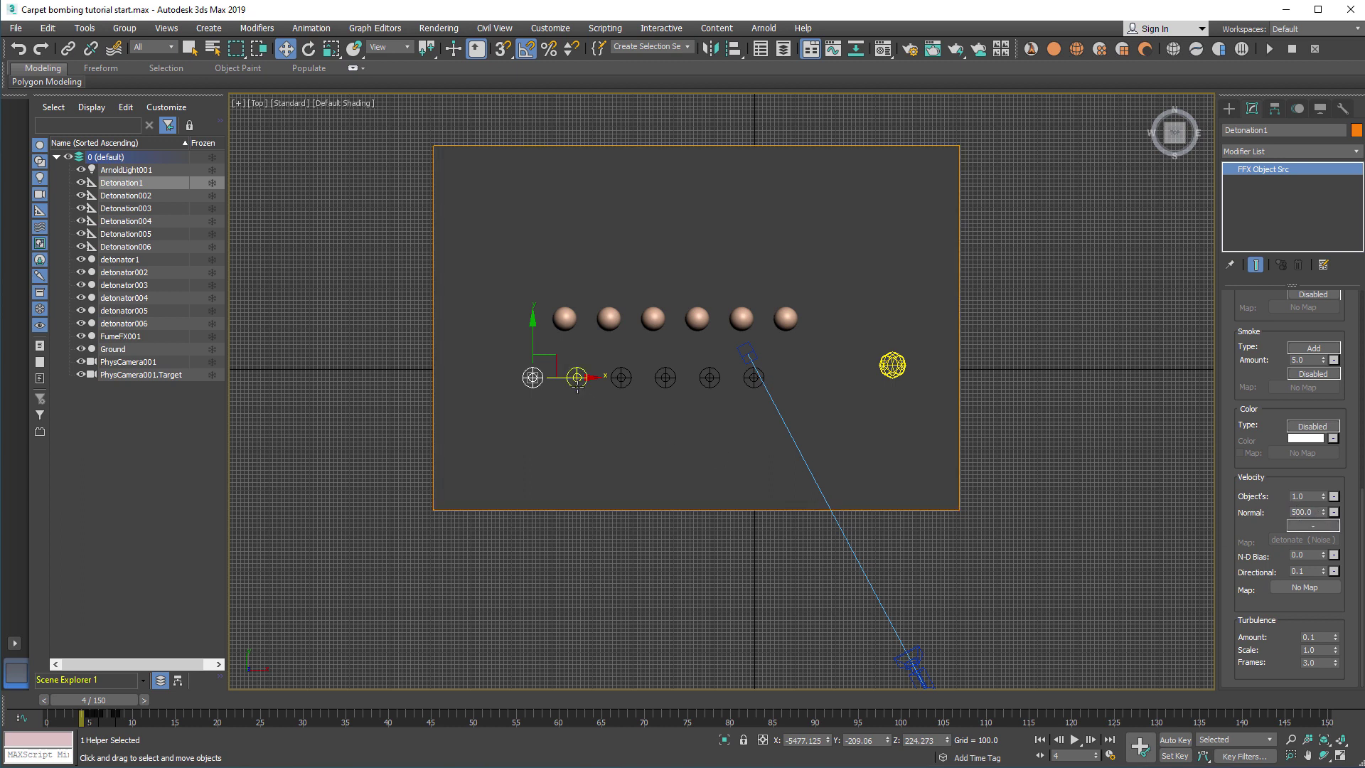
pyautogui.click(577, 383)
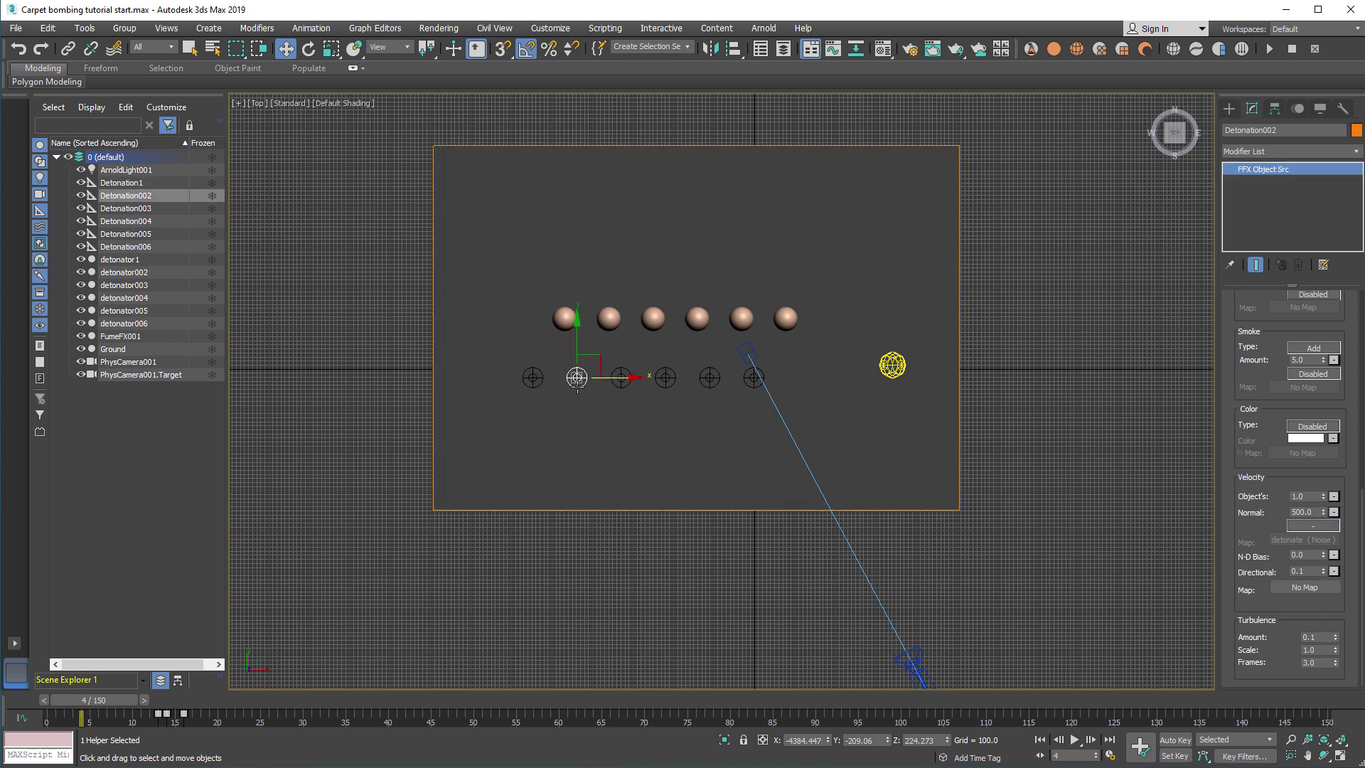
pyautogui.doubleClick(1305, 512)
pyautogui.write('45')
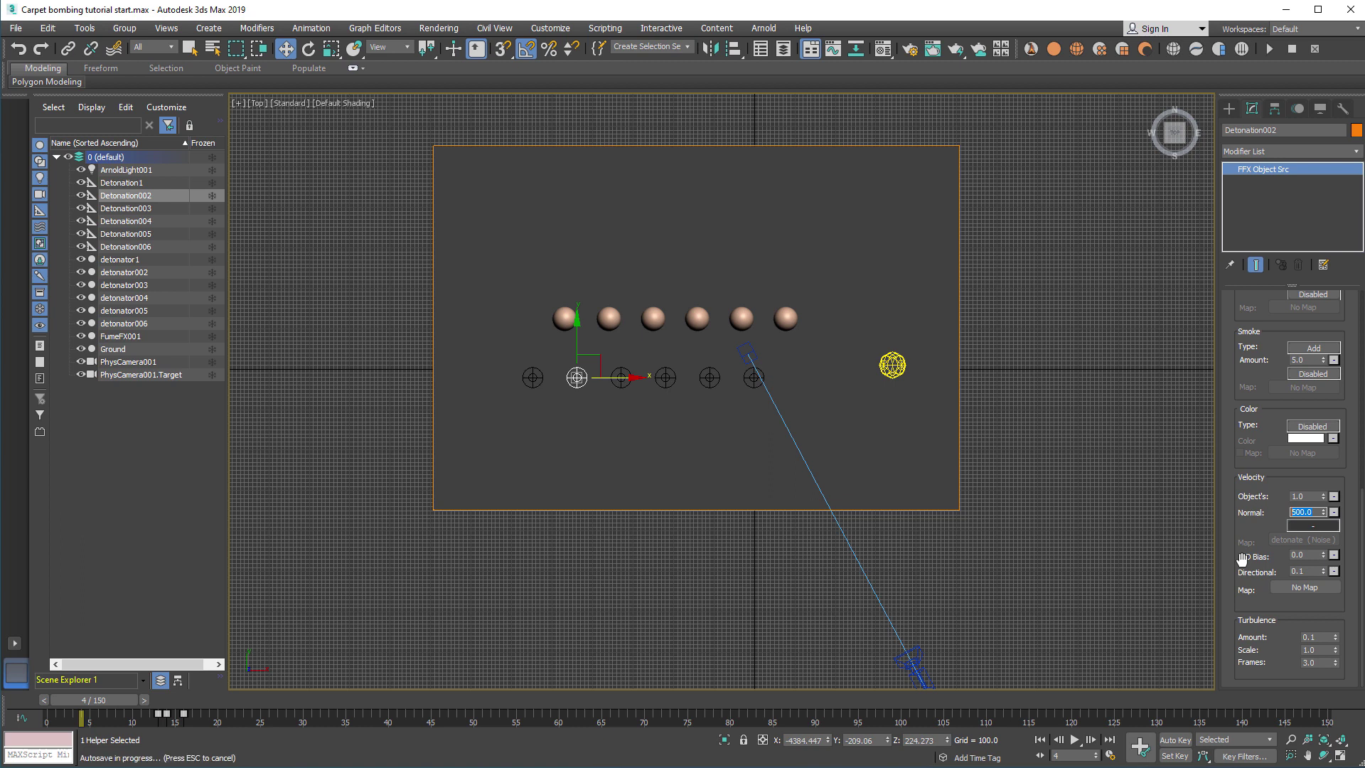
pyautogui.write('0')
pyautogui.press('Return')
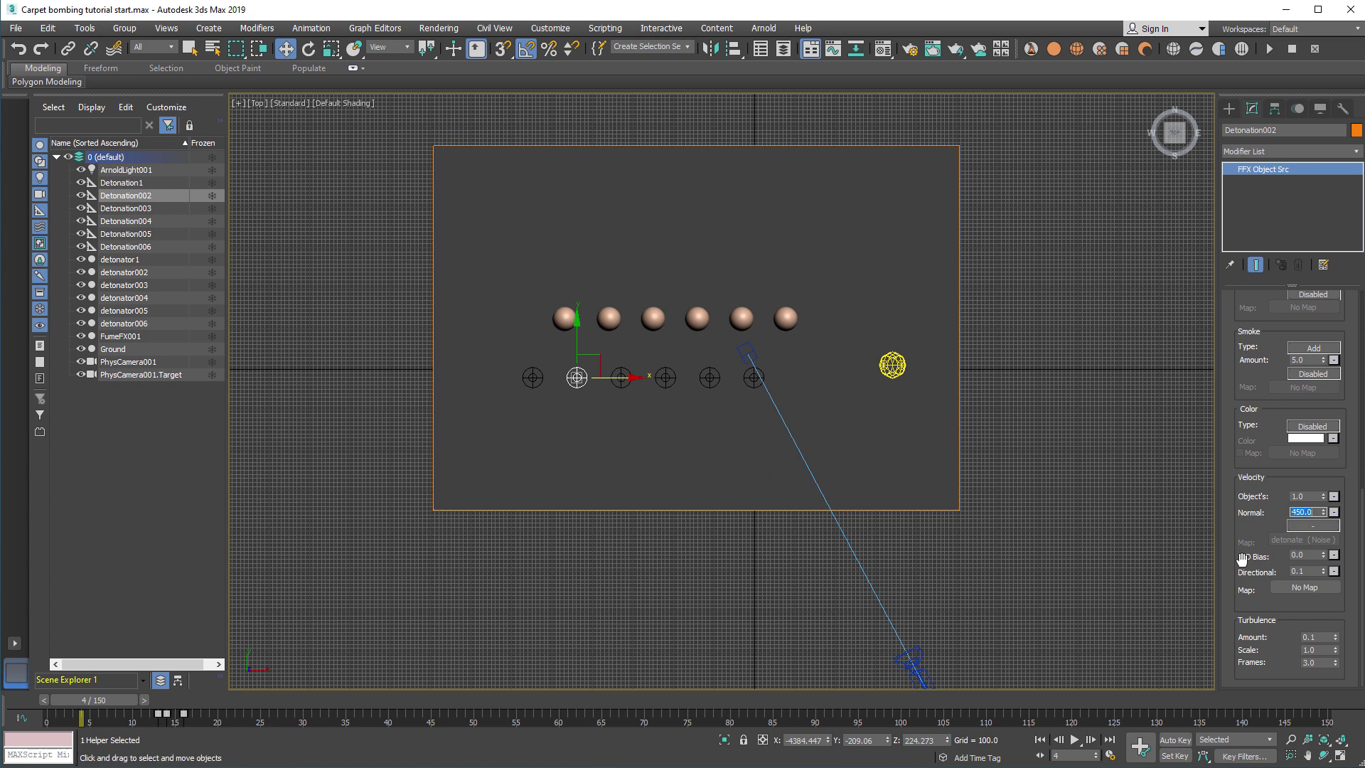
pyautogui.click(621, 381)
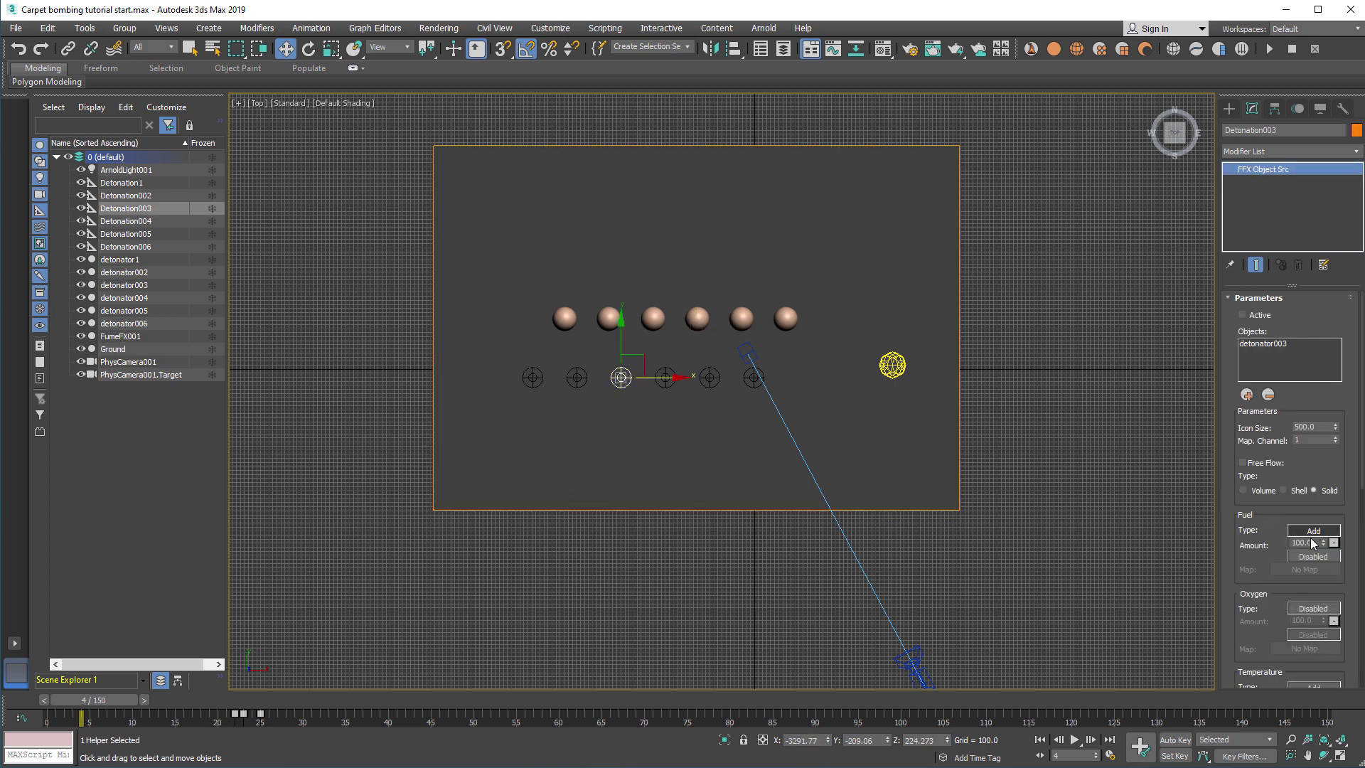
pyautogui.scroll(-5, 1313, 546)
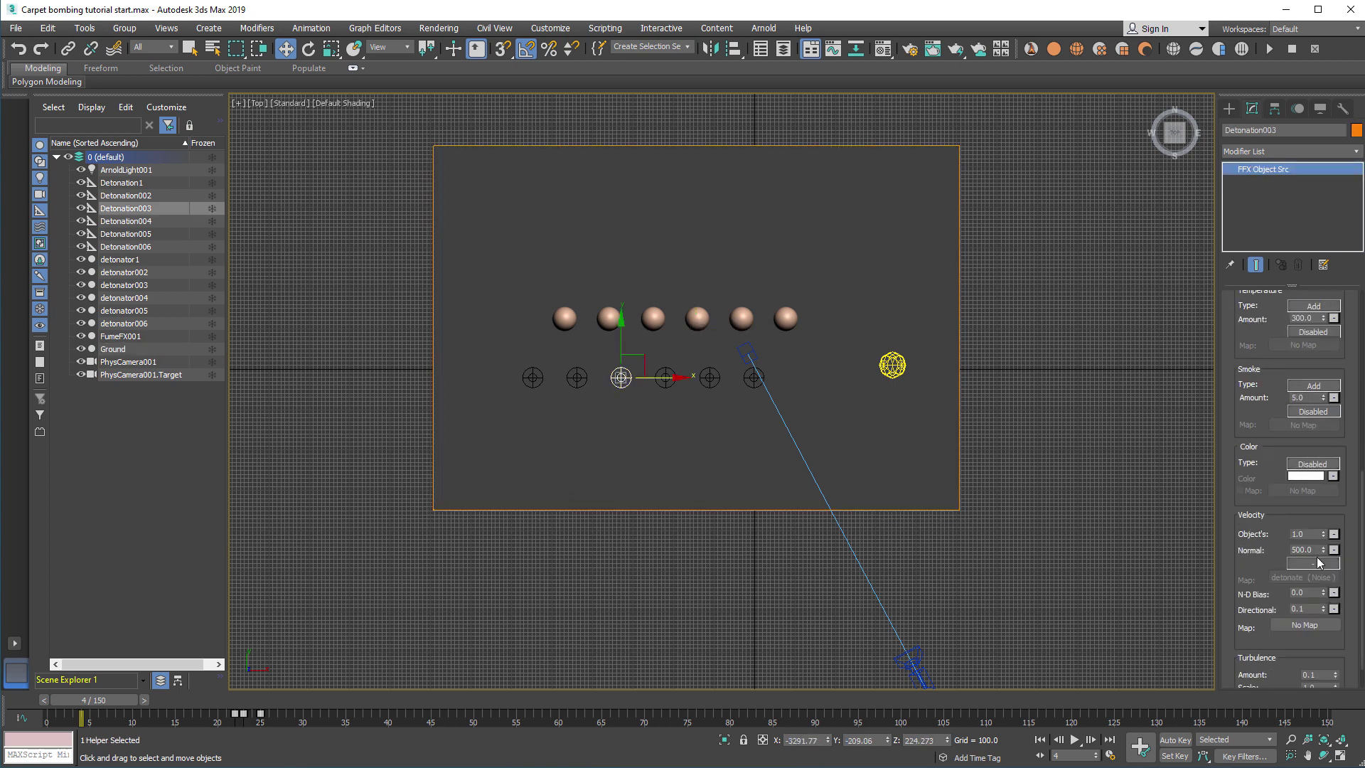
pyautogui.doubleClick(1303, 550)
# Set Velocity Normal to 470 on Detonation004 and 560 on Detonation006.
pyautogui.click(665, 377)
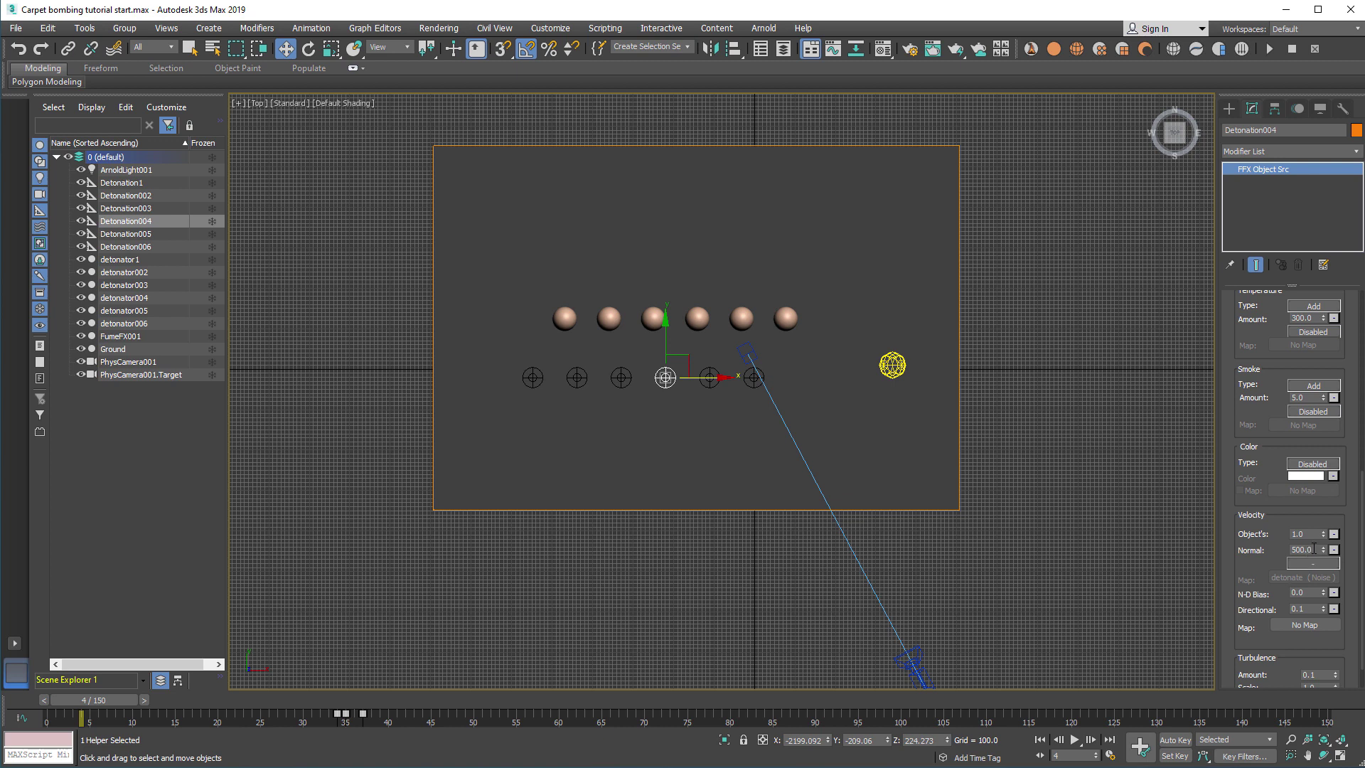
pyautogui.doubleClick(1304, 549)
pyautogui.write('470')
pyautogui.press('Return')
pyautogui.click(710, 377)
pyautogui.doubleClick(1307, 550)
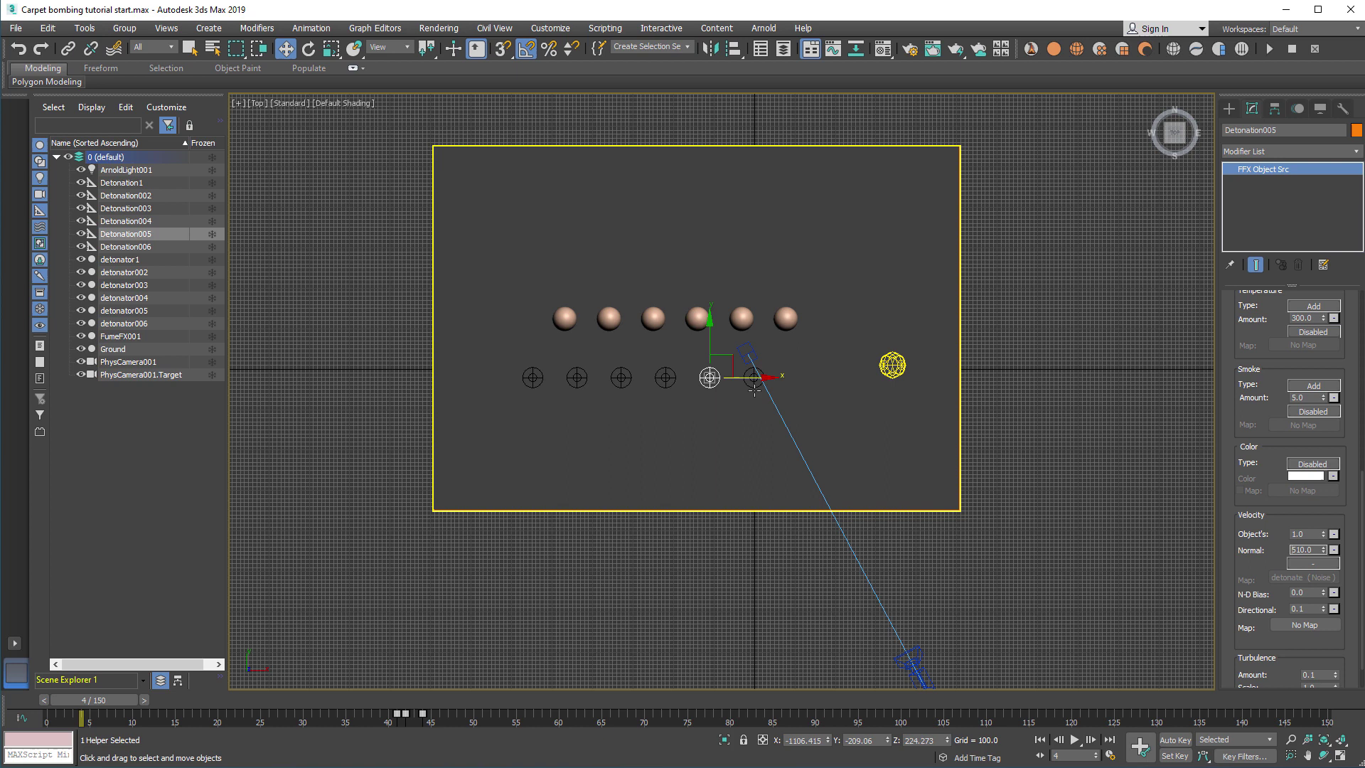
pyautogui.click(754, 387)
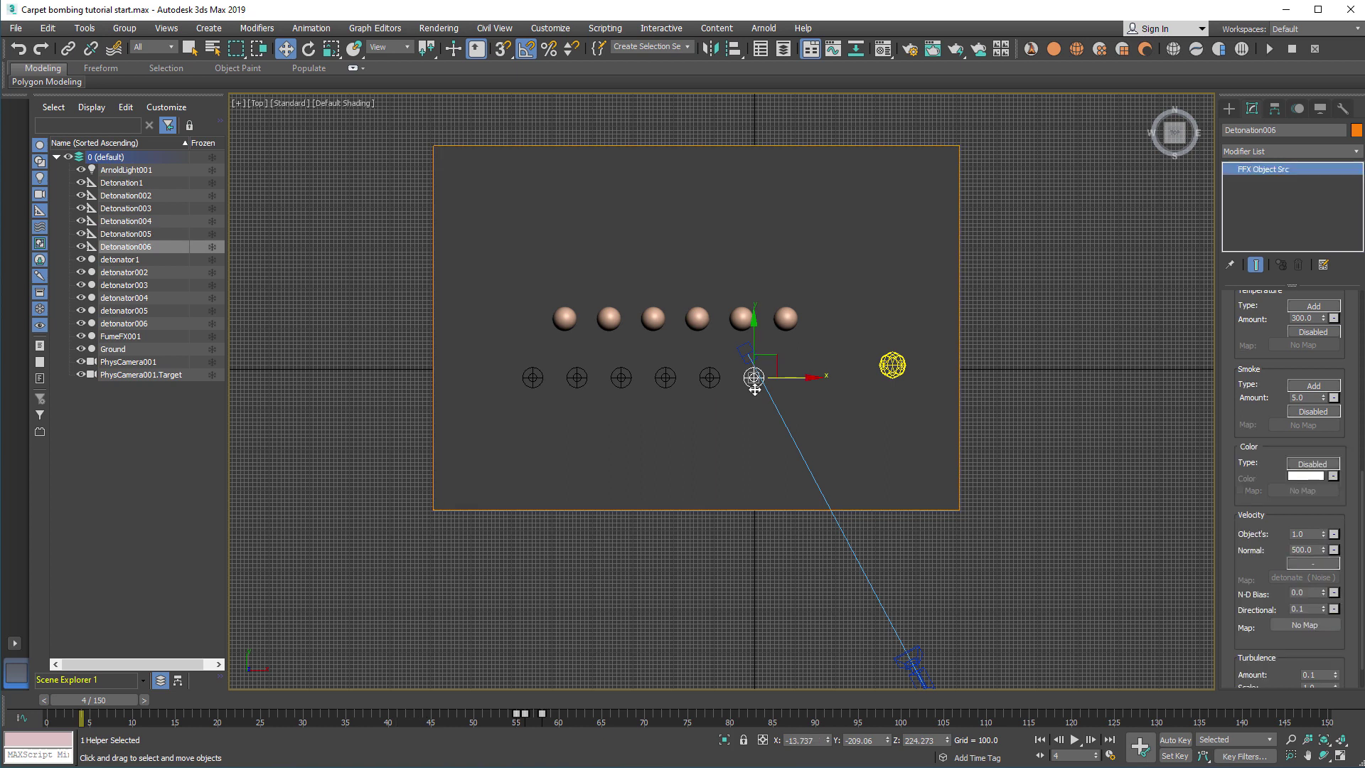
pyautogui.doubleClick(1307, 550)
pyautogui.write('56')
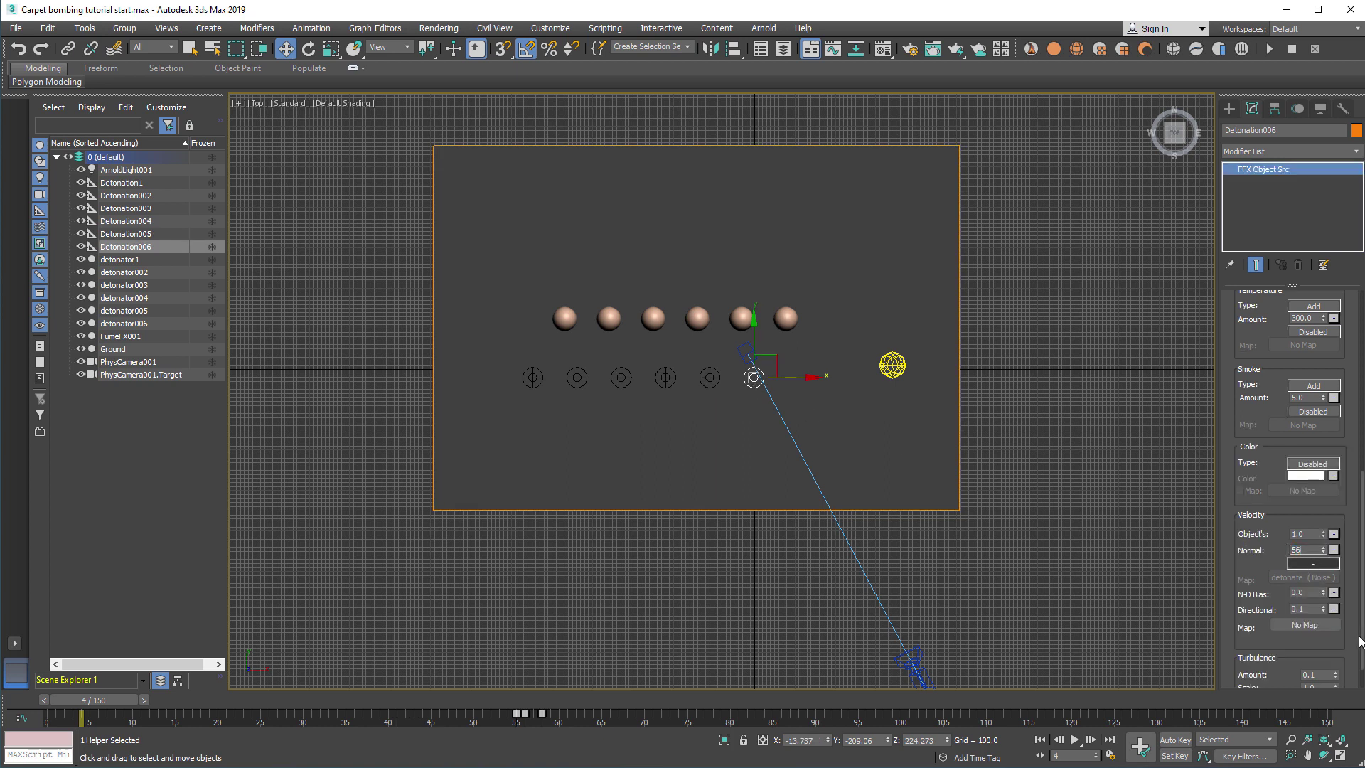
pyautogui.write('0')
pyautogui.press('Return')
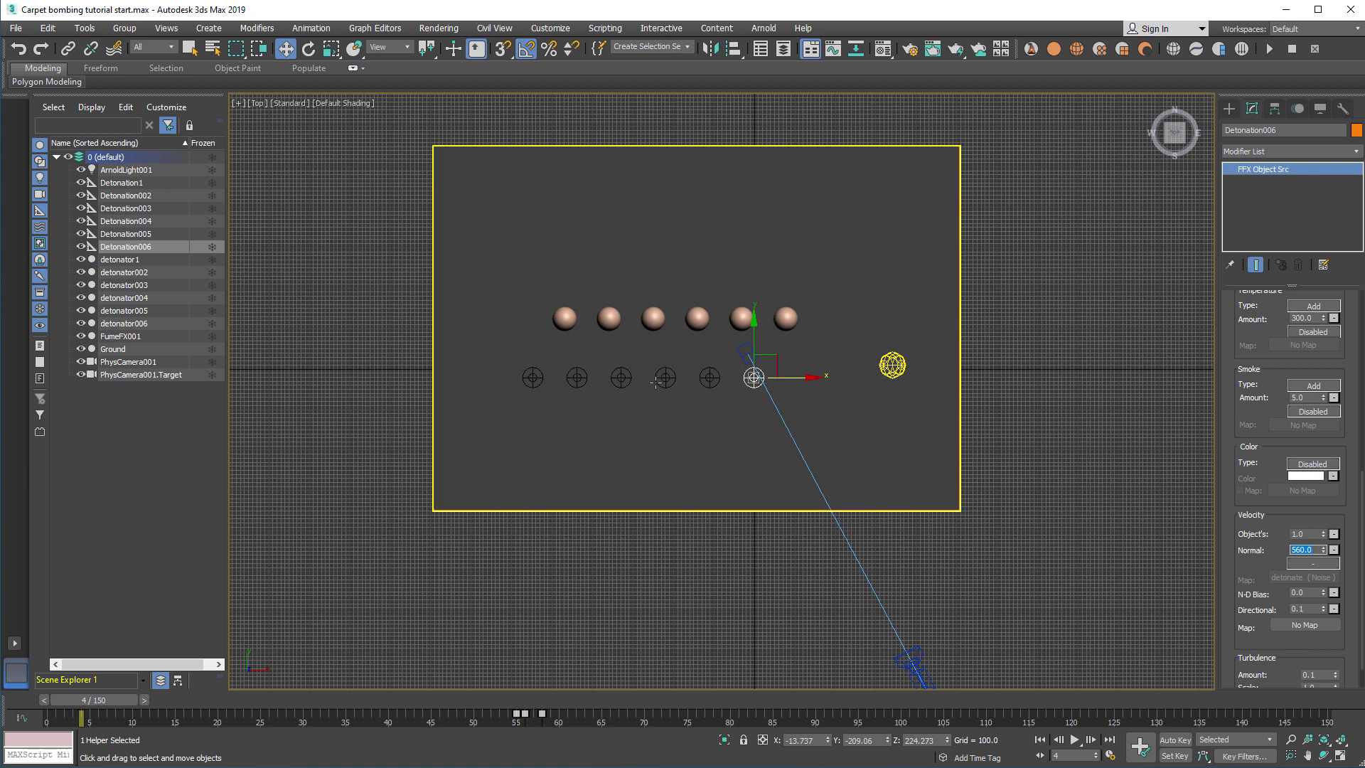
# Move the second detonator sphere up and the sixth sphere right and down.
pyautogui.click(611, 320)
pyautogui.moveTo(613, 321)
pyautogui.mouseDown()
pyautogui.moveTo(661, 309)
pyautogui.moveTo(580, 300)
pyautogui.moveTo(617, 297)
pyautogui.mouseUp()
pyautogui.click(651, 315)
pyautogui.click(565, 319)
pyautogui.click(609, 295)
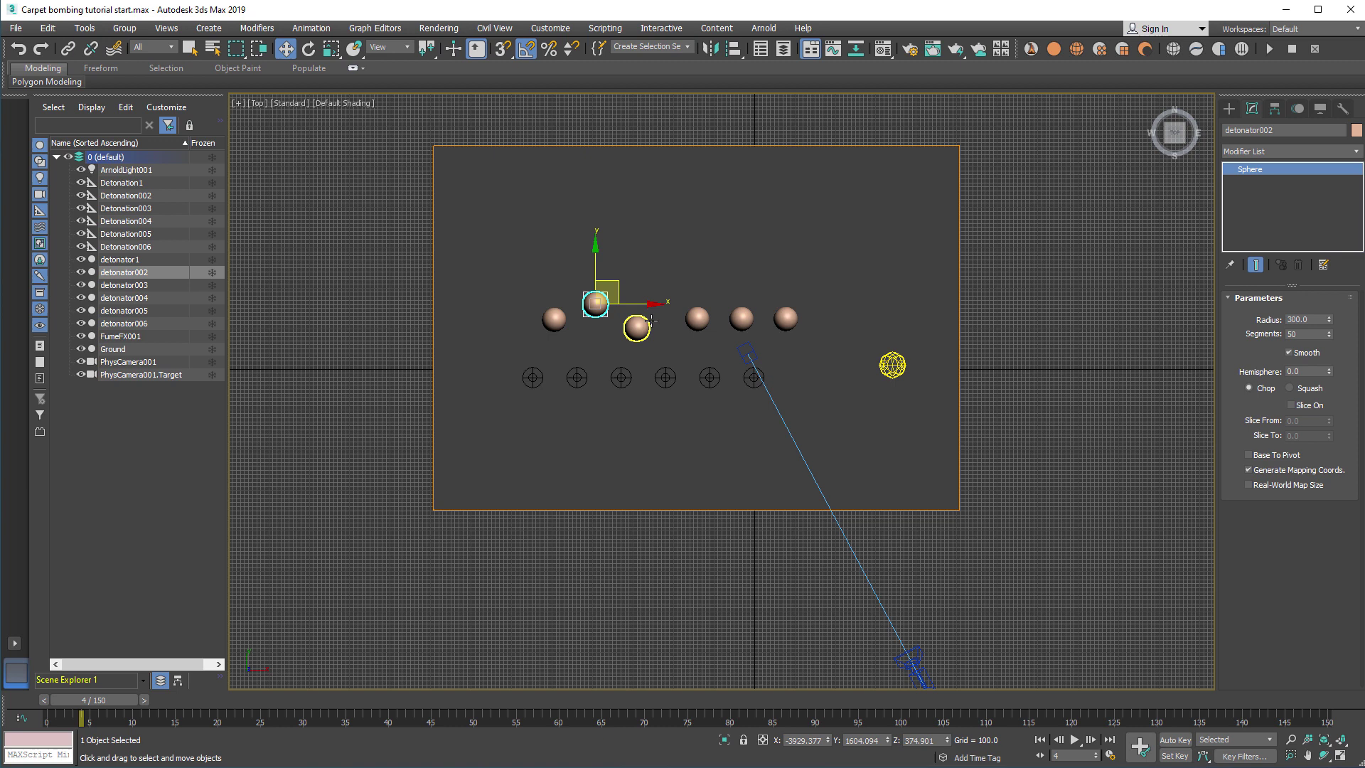
pyautogui.click(786, 316)
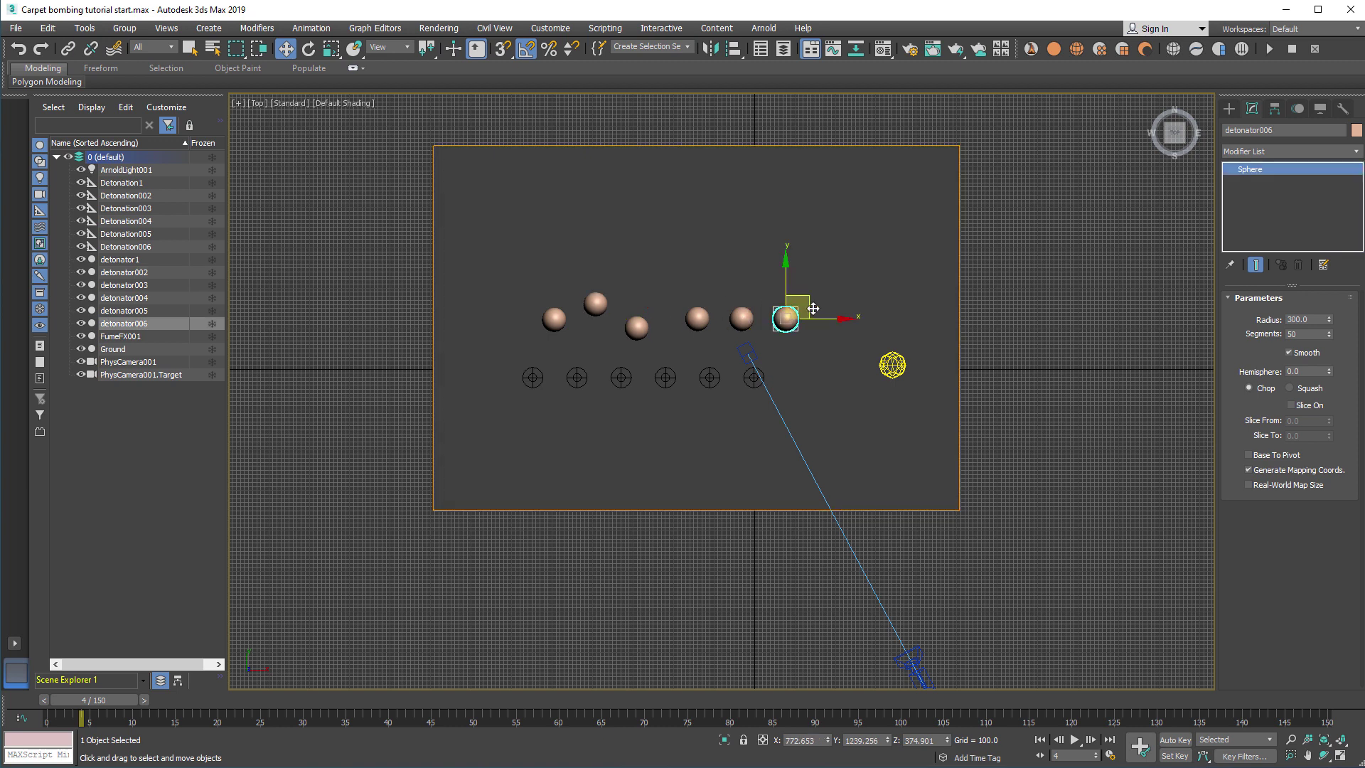
pyautogui.moveTo(789, 315); pyautogui.dragTo(818, 347)
# Shift the fourth sphere right and up and reposition the sixth sphere again.
pyautogui.click(741, 318)
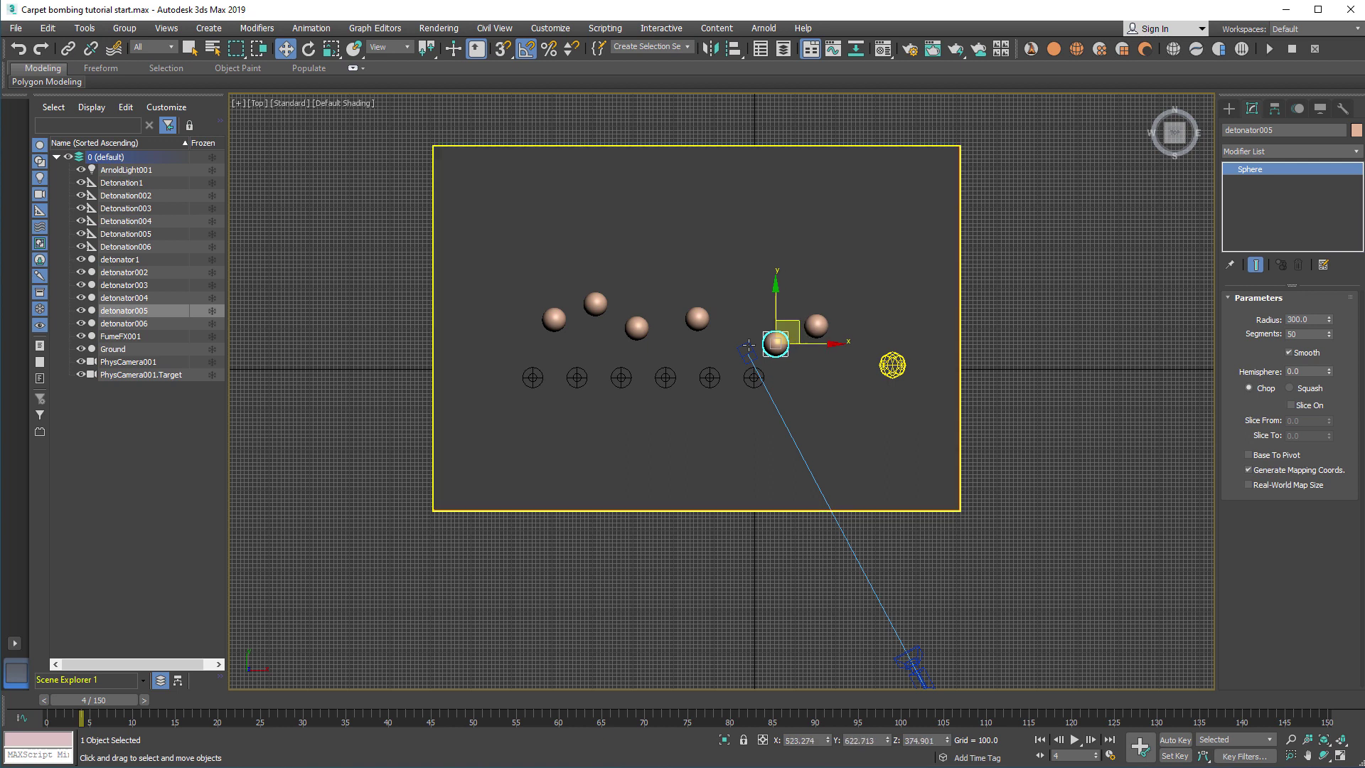
pyautogui.click(699, 318)
pyautogui.moveTo(735, 309); pyautogui.dragTo(752, 293)
pyautogui.click(816, 325)
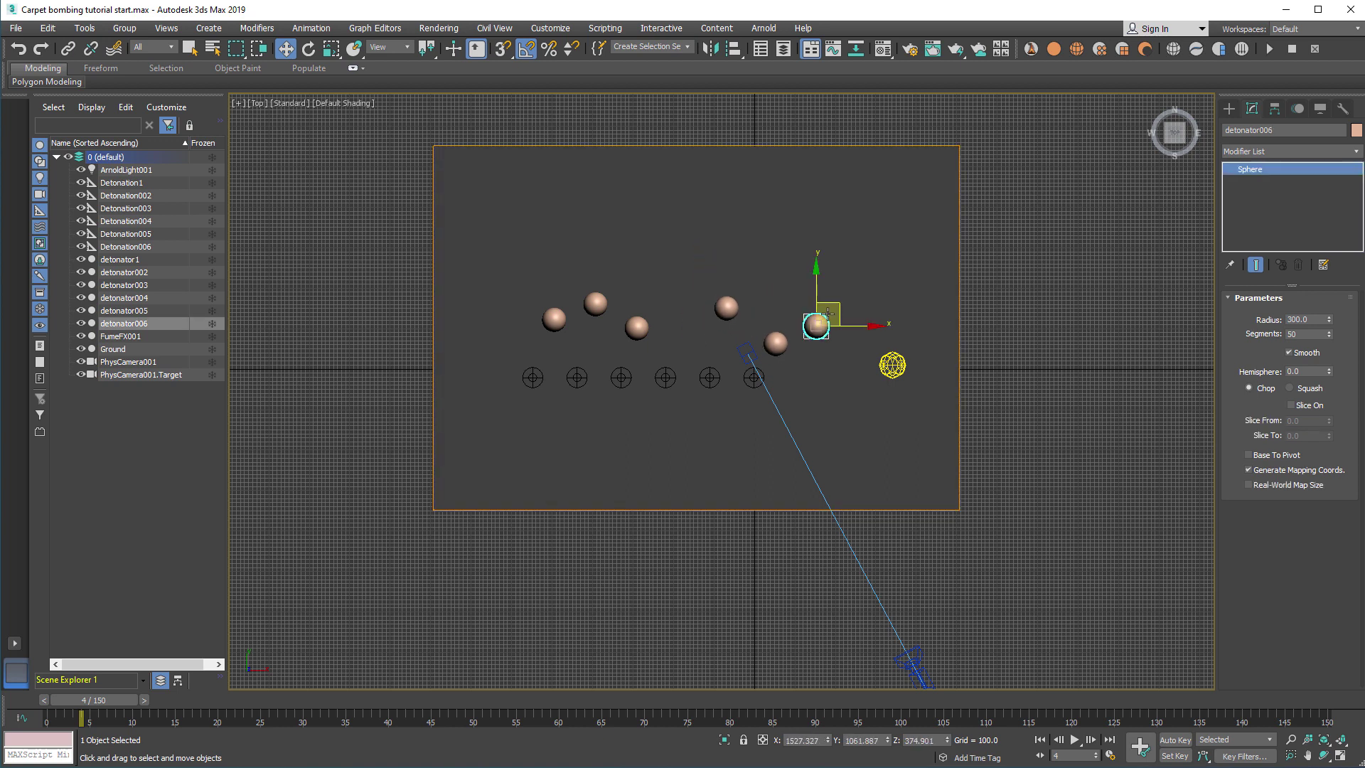
pyautogui.moveTo(839, 306); pyautogui.dragTo(790, 321)
pyautogui.click(775, 342)
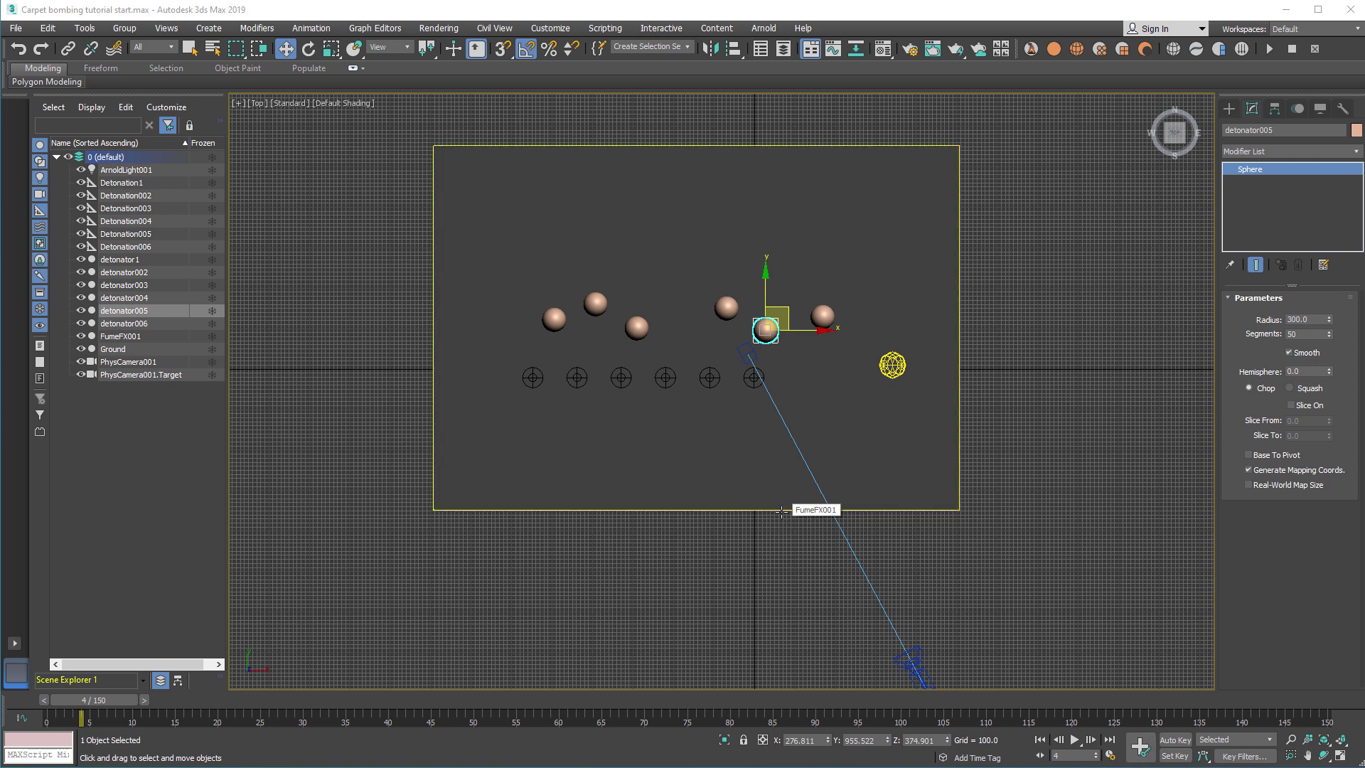
# In the camera view, select FumeFX001 and show its full settings on the obj/src tab.
pyautogui.click(783, 531)
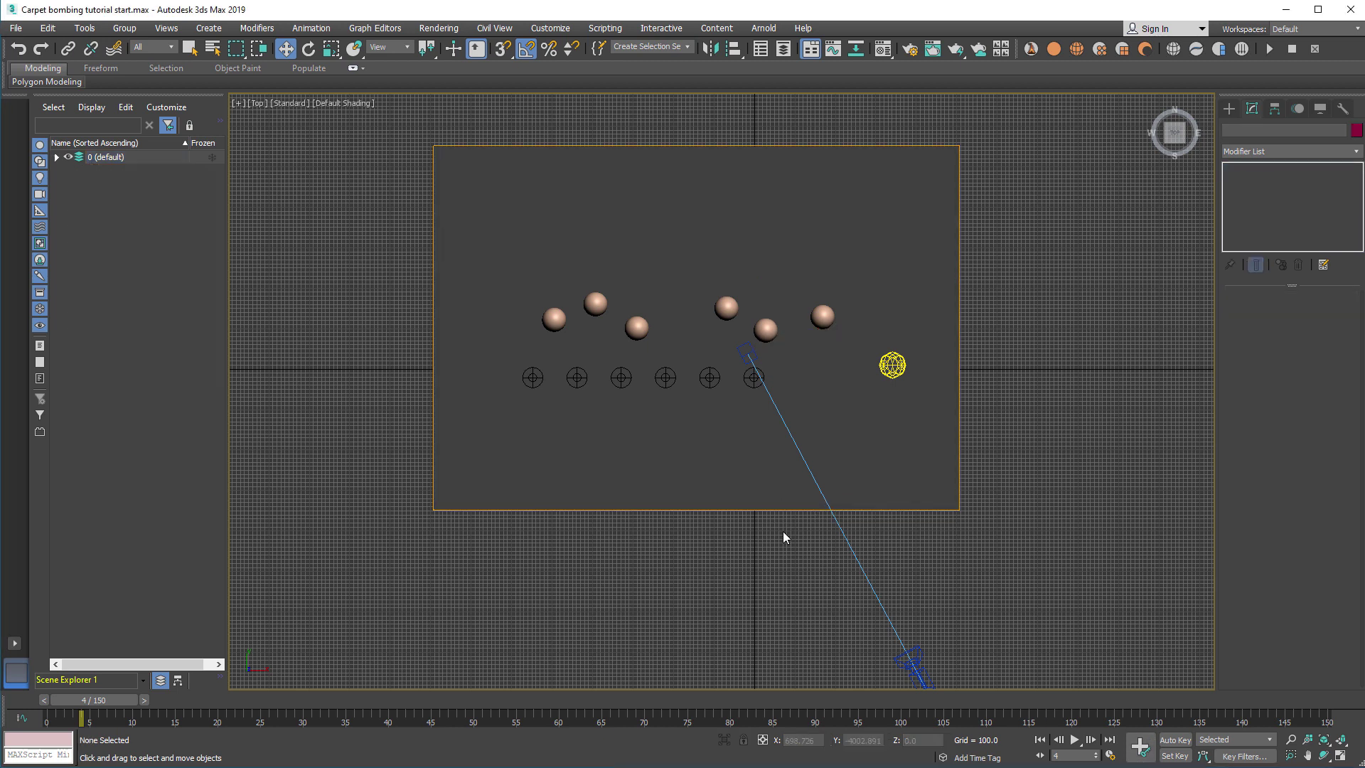
pyautogui.press('c')
pyautogui.click(422, 184)
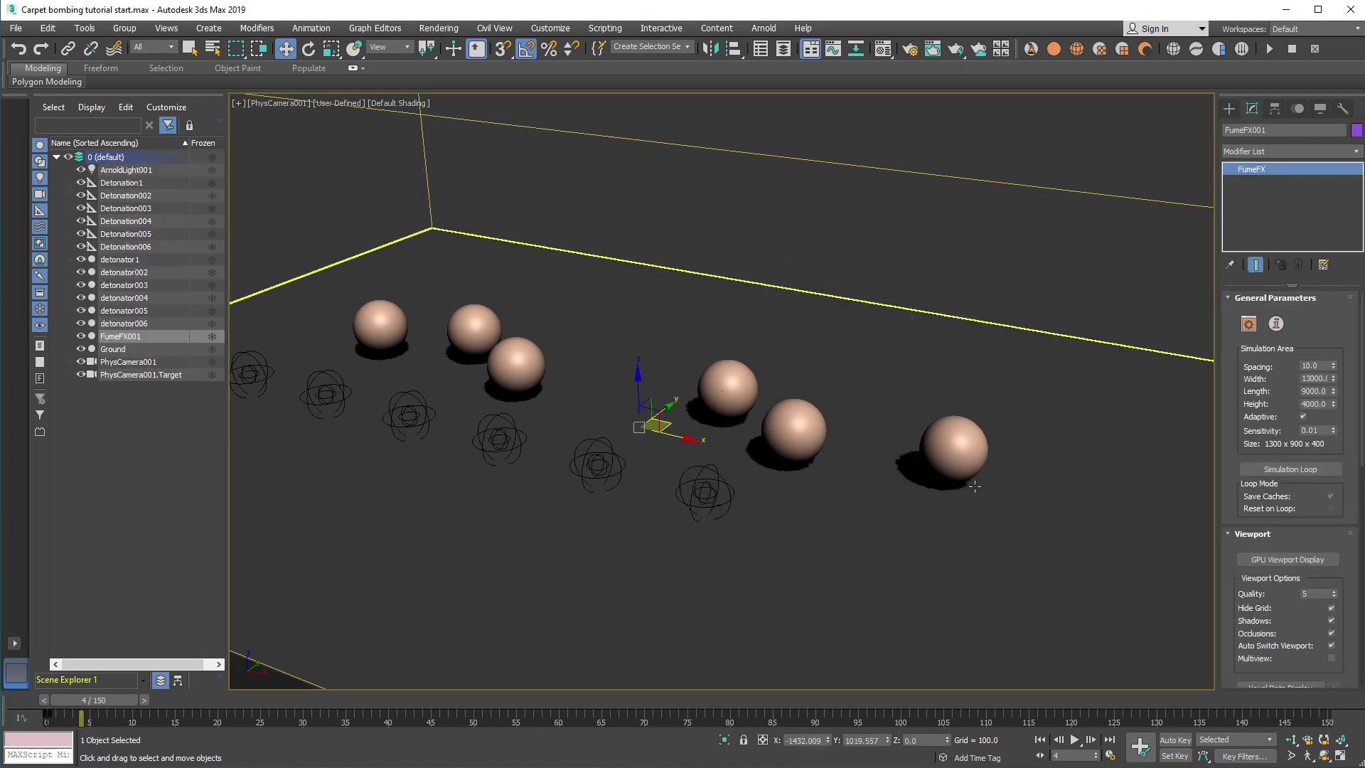
pyautogui.click(1249, 323)
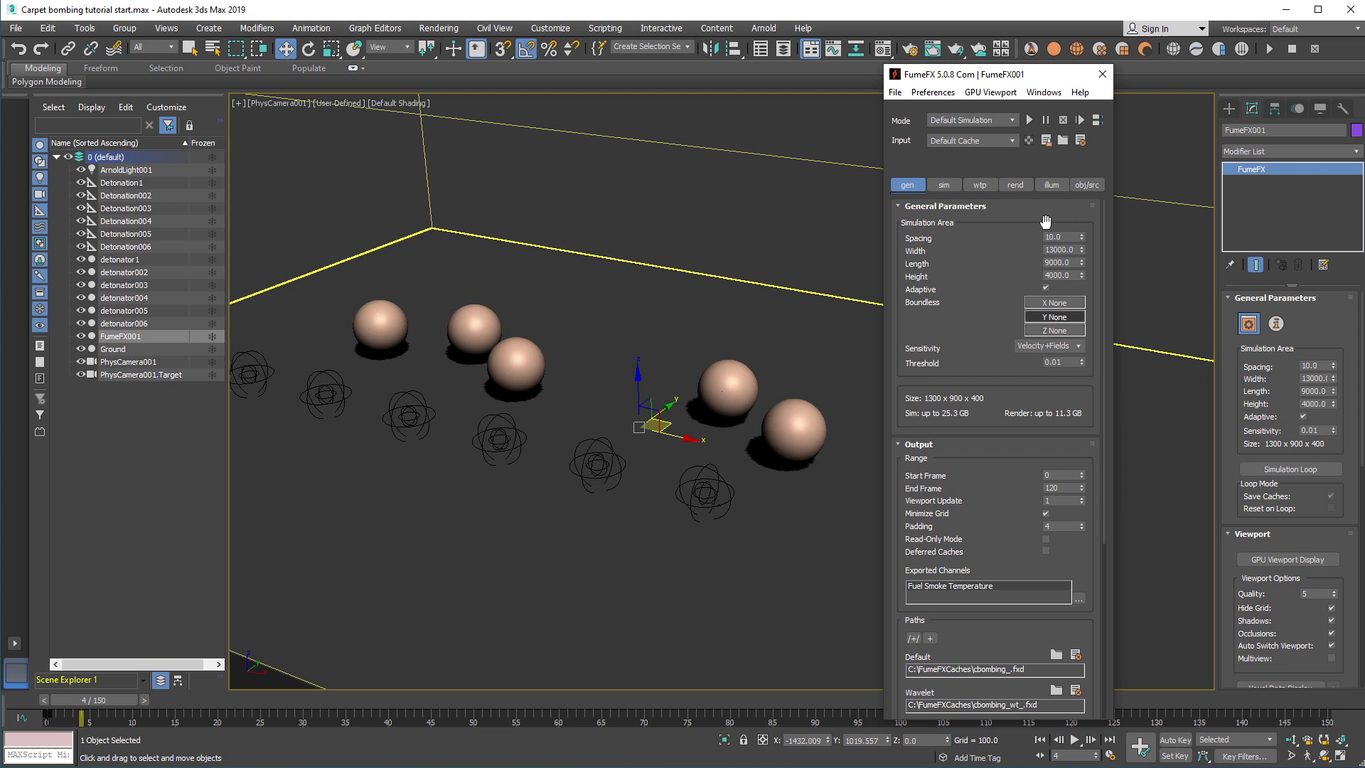
pyautogui.click(1083, 185)
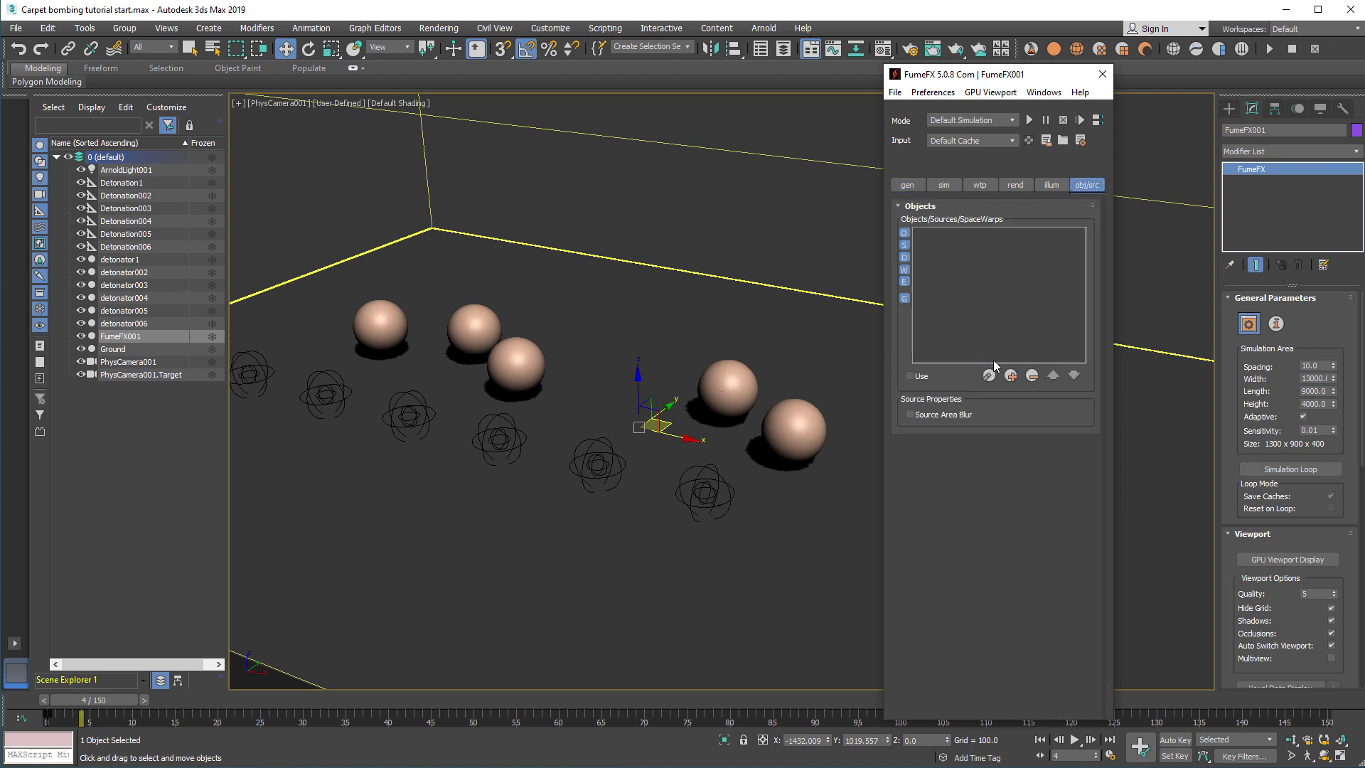
# Pick Detonation1 through Detonation006 from the scene list as FumeFX sources.
pyautogui.click(1011, 377)
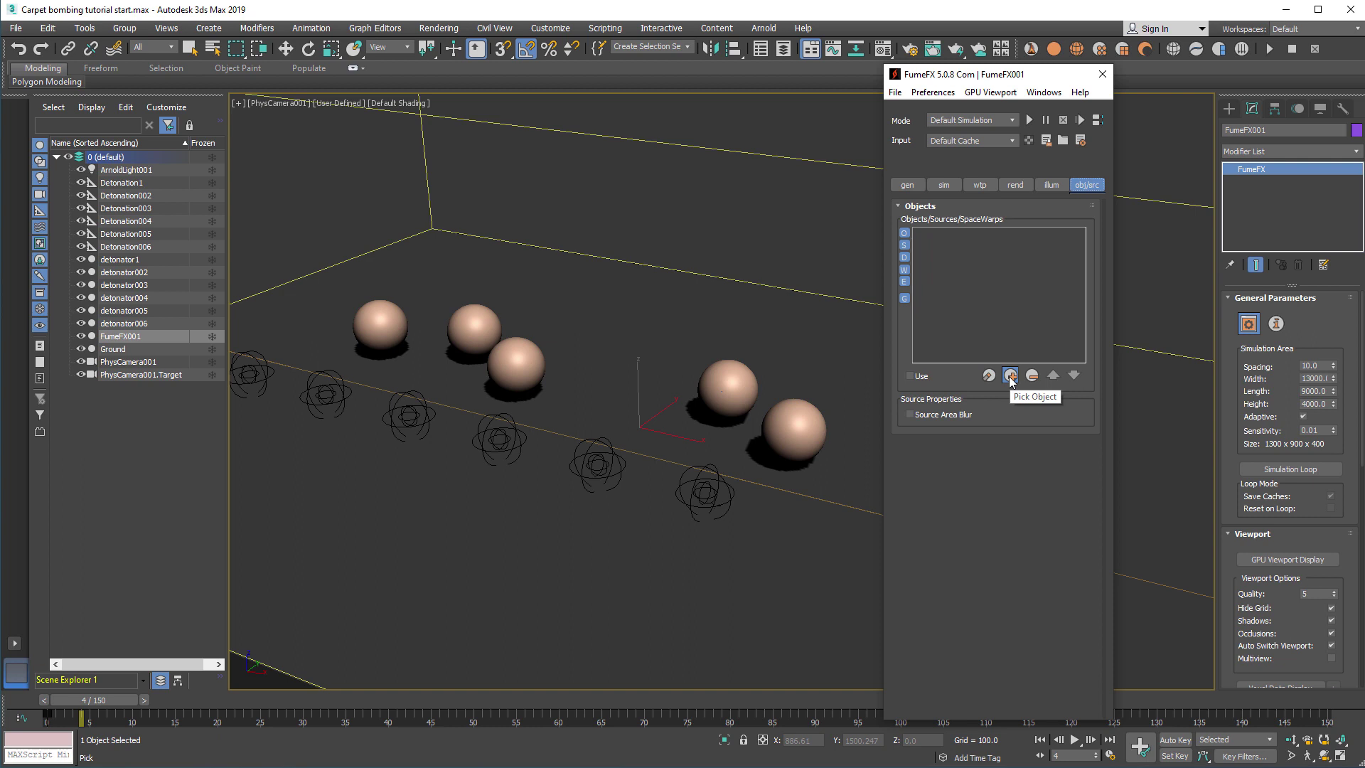
pyautogui.press('h')
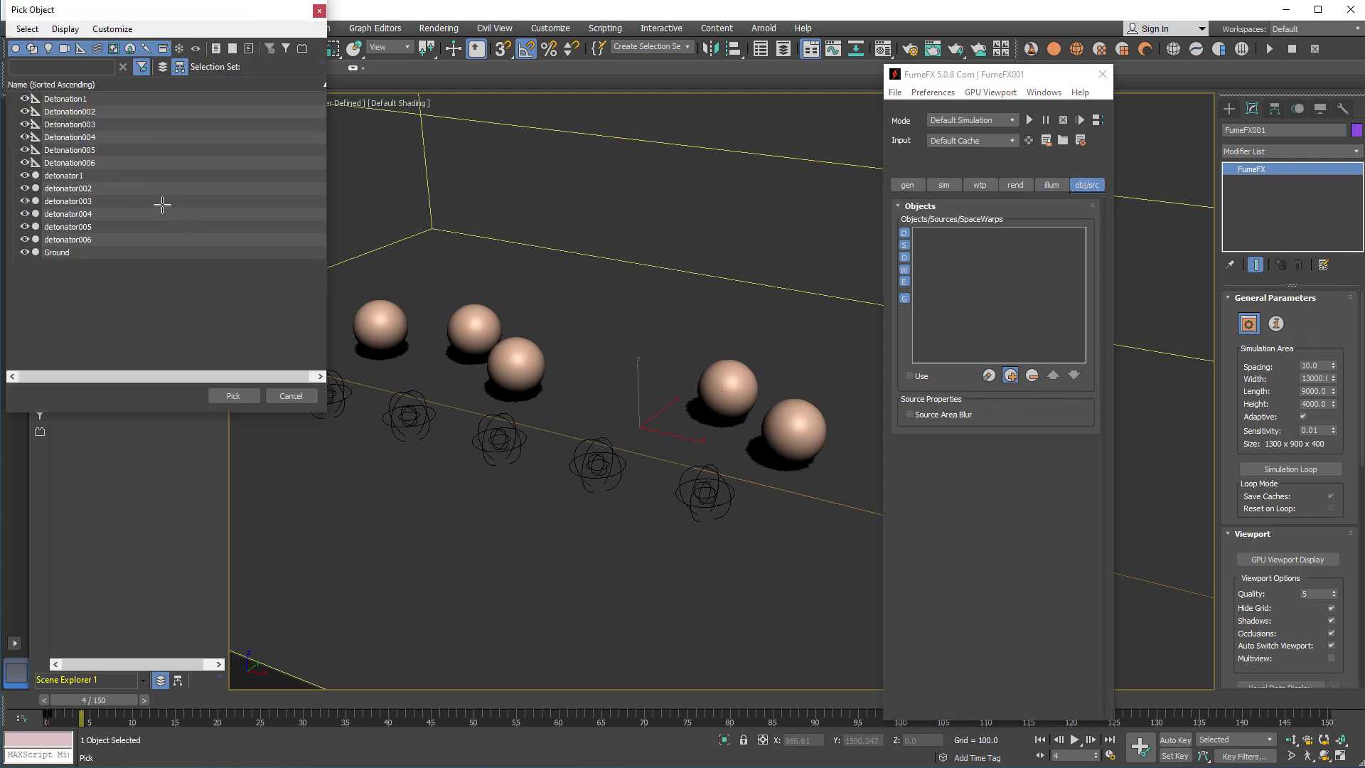
pyautogui.click(83, 101)
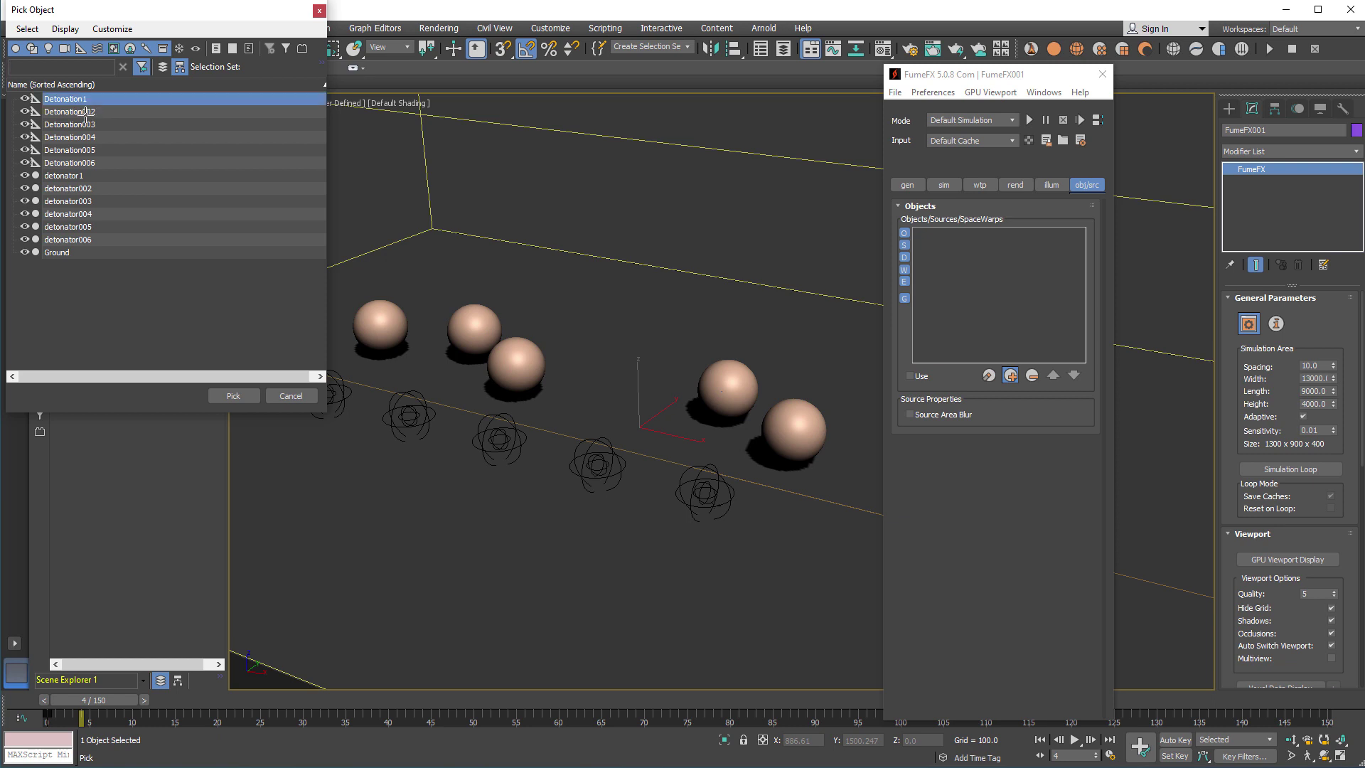
pyautogui.keyDown('shift'); pyautogui.click(96, 163); pyautogui.keyUp('shift')
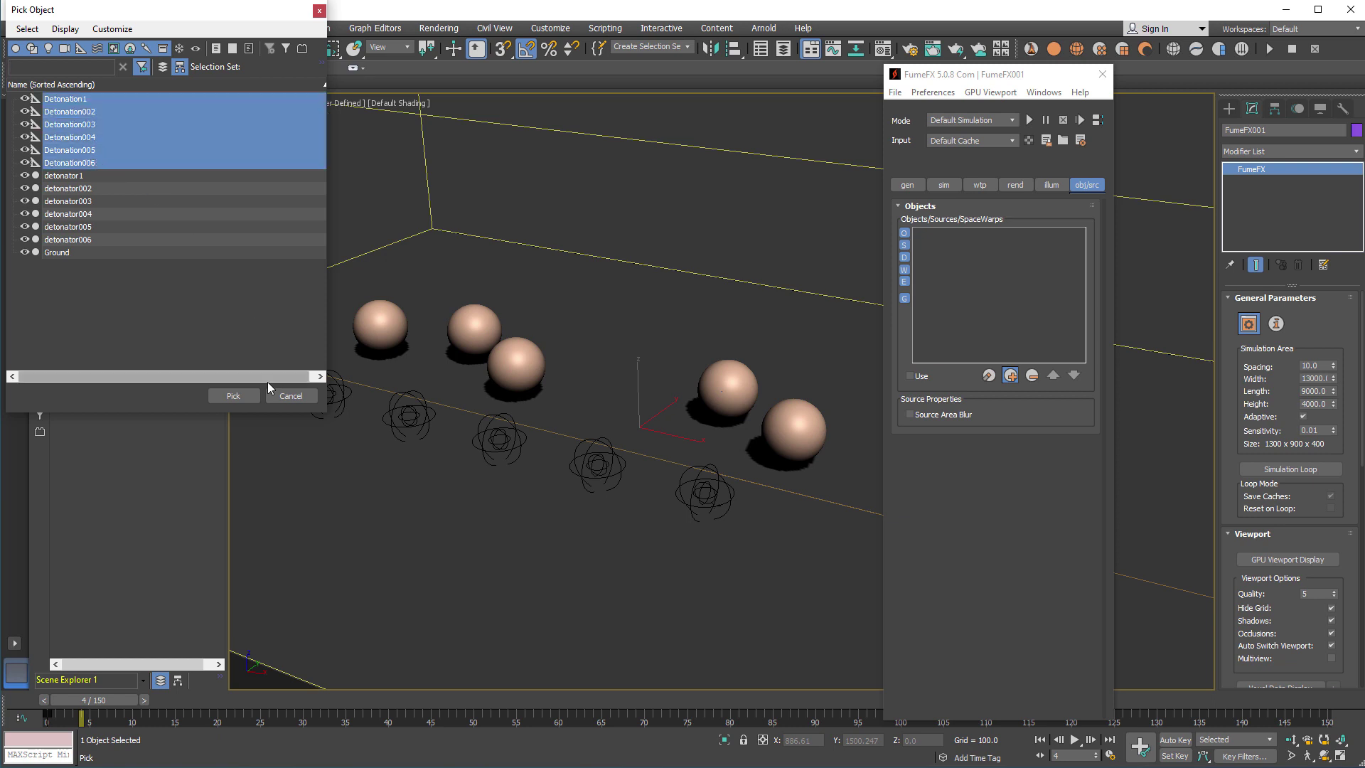
pyautogui.click(233, 396)
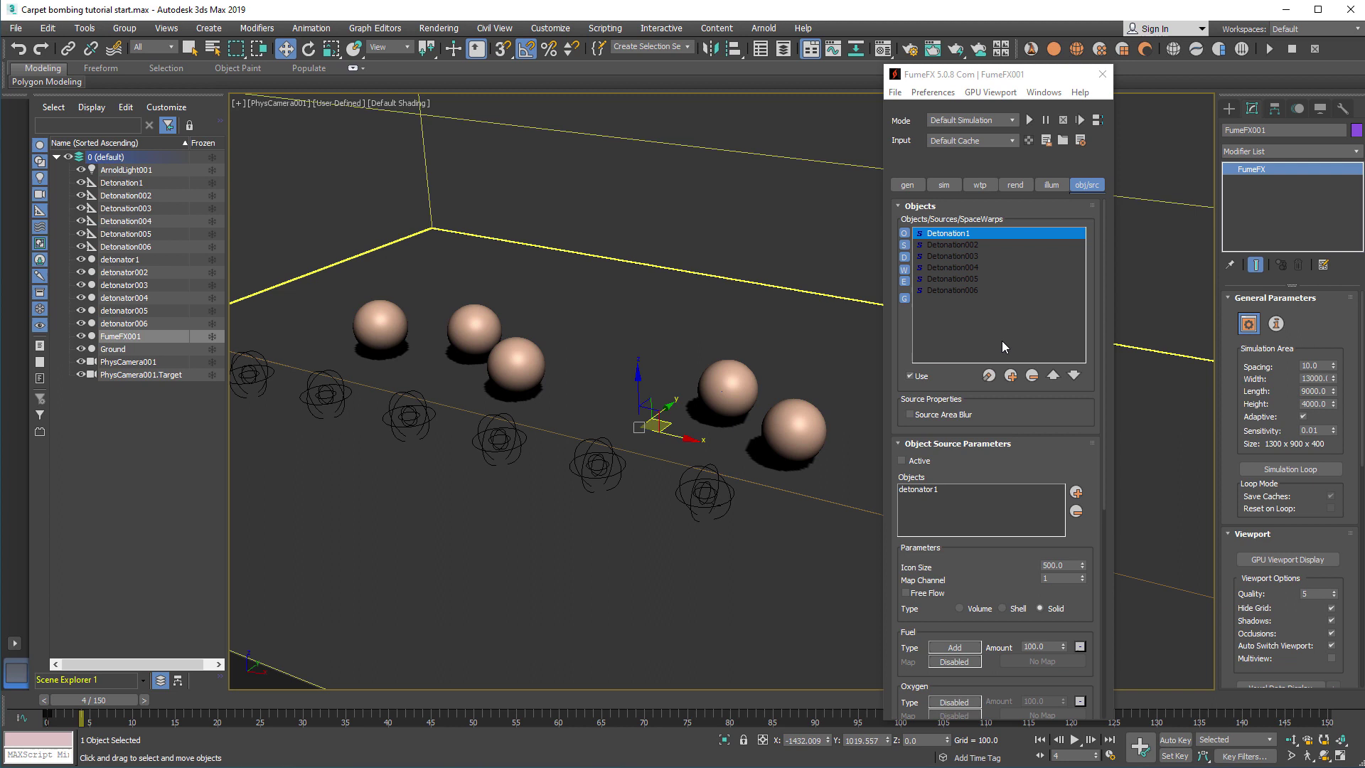
# Review Detonation002's source settings across frames, then show FumeFX general settings and its File menu.
pyautogui.click(968, 246)
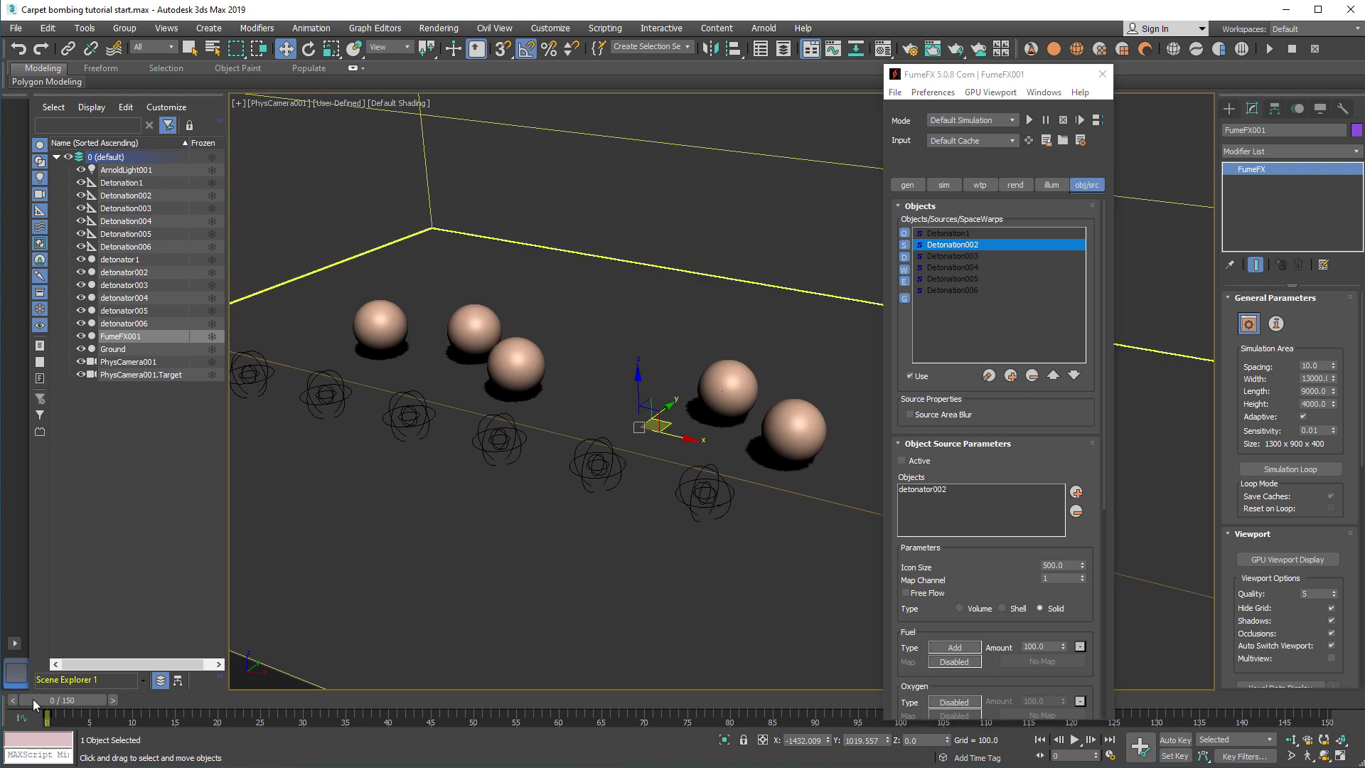
pyautogui.moveTo(75, 700)
pyautogui.mouseDown()
pyautogui.moveTo(562, 698)
pyautogui.moveTo(71, 707)
pyautogui.mouseUp()
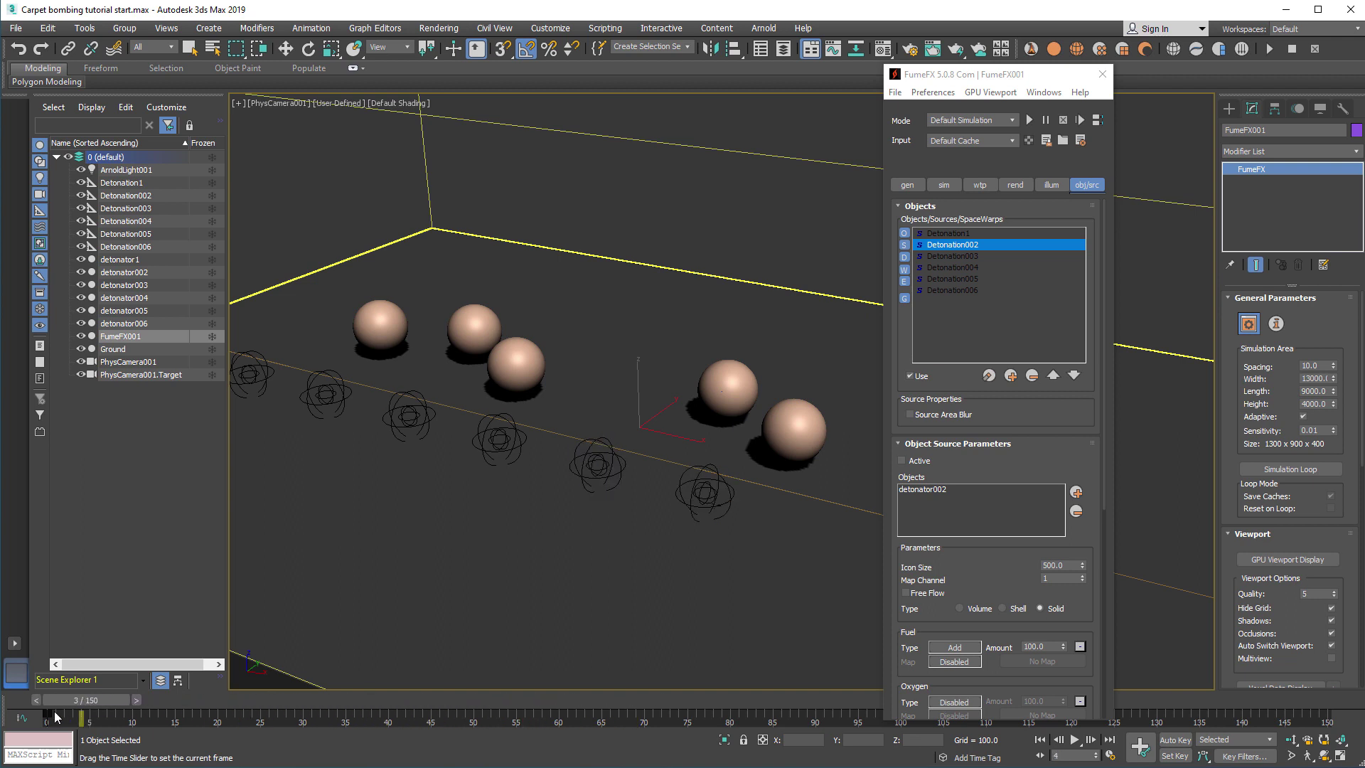
pyautogui.press('w')
pyautogui.moveTo(1033, 450); pyautogui.dragTo(1037, 313)
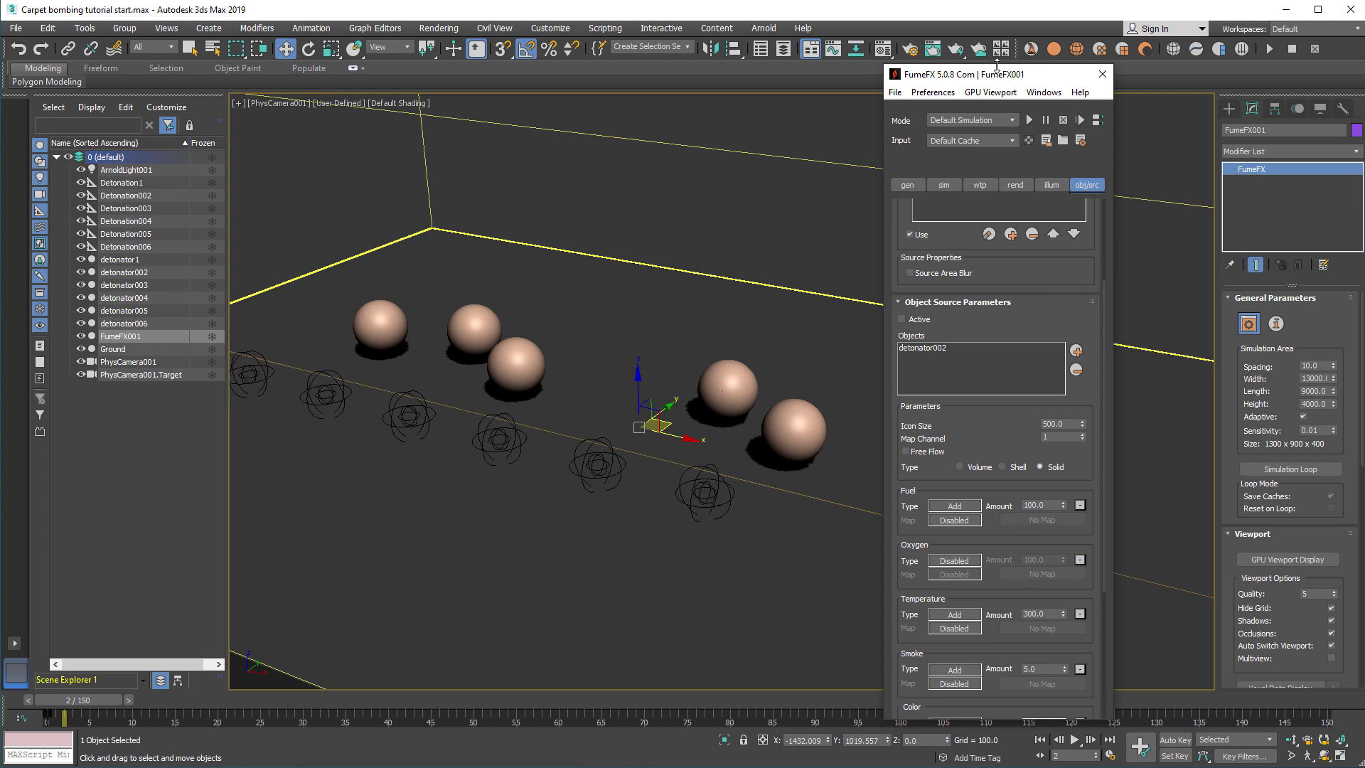
pyautogui.moveTo(997, 64); pyautogui.dragTo(997, 52)
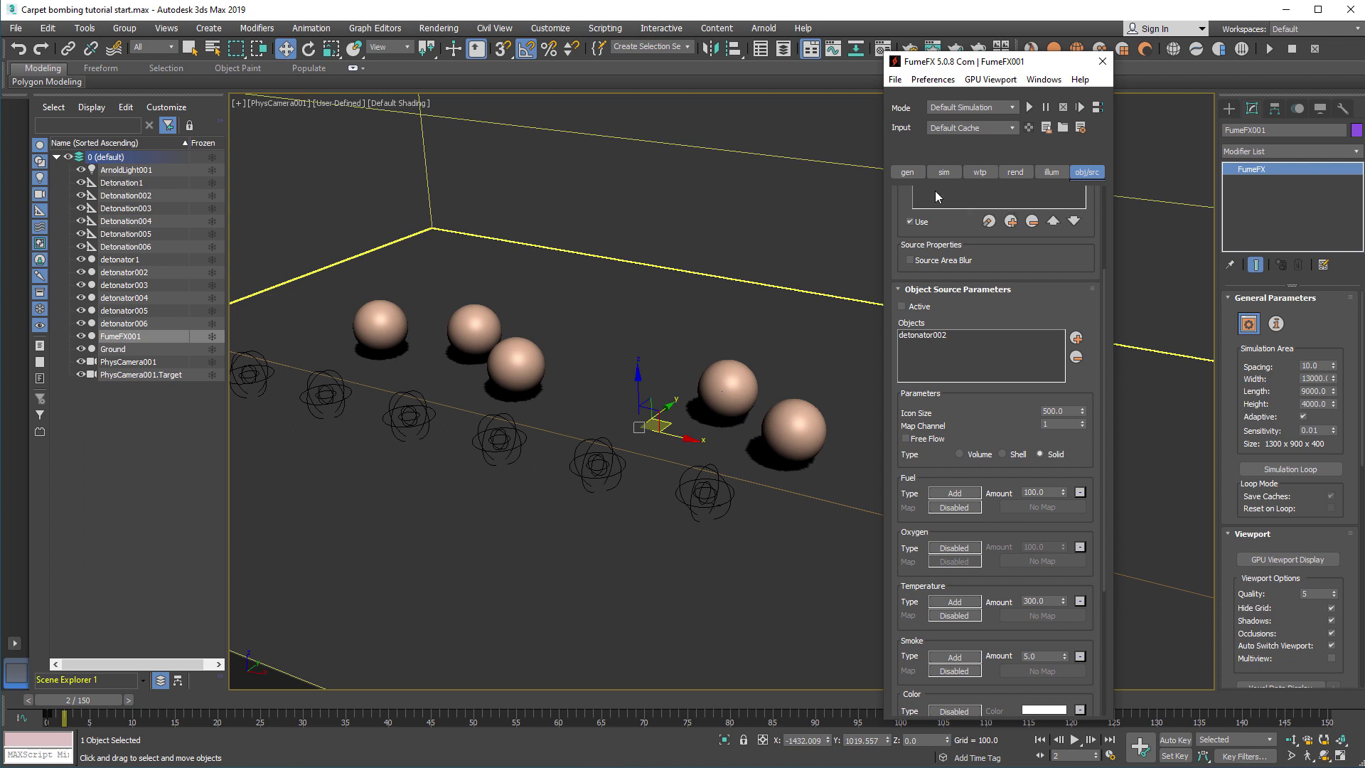
pyautogui.click(910, 171)
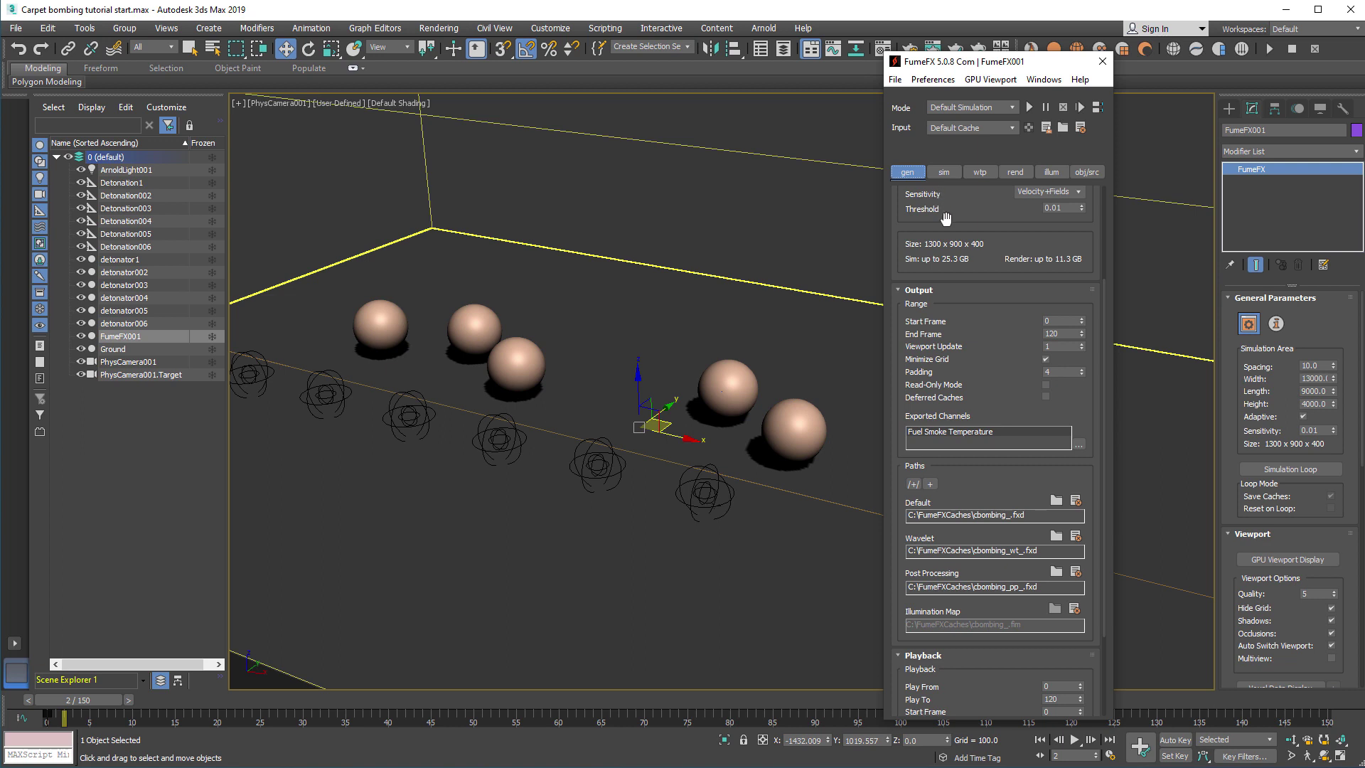
pyautogui.click(895, 80)
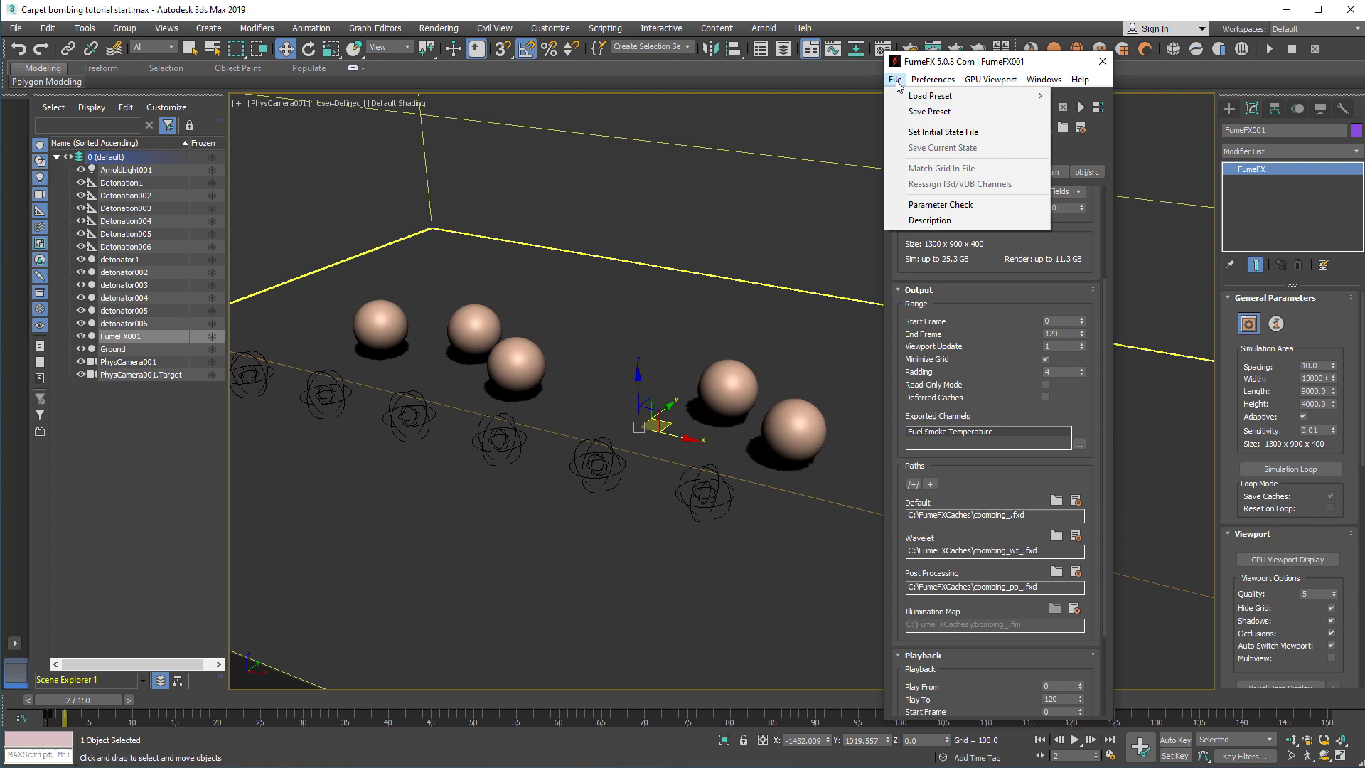
# Run FumeFX Parameter Check, move the report aside, and inspect grid width and spacing 10.
pyautogui.click(940, 205)
pyautogui.moveTo(957, 161); pyautogui.dragTo(661, 152)
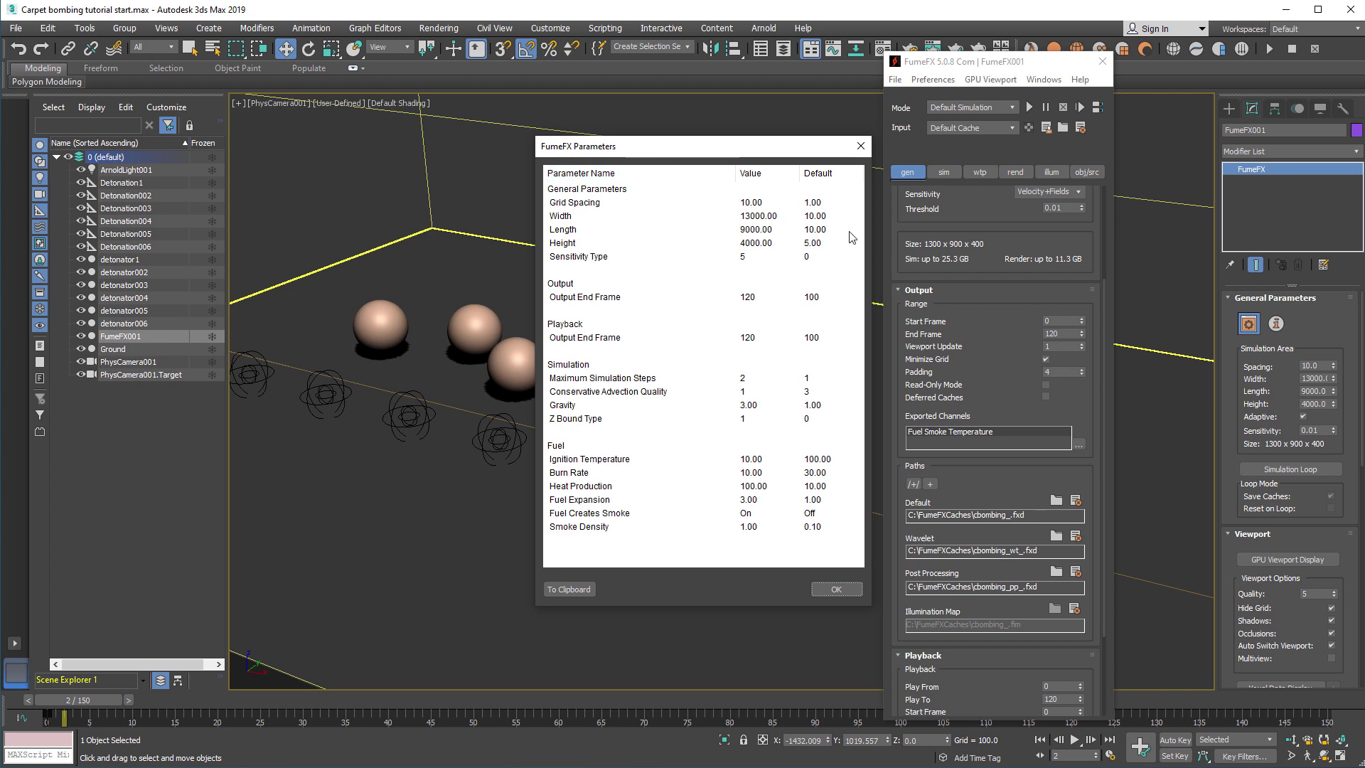
pyautogui.moveTo(1060, 302); pyautogui.dragTo(1070, 444)
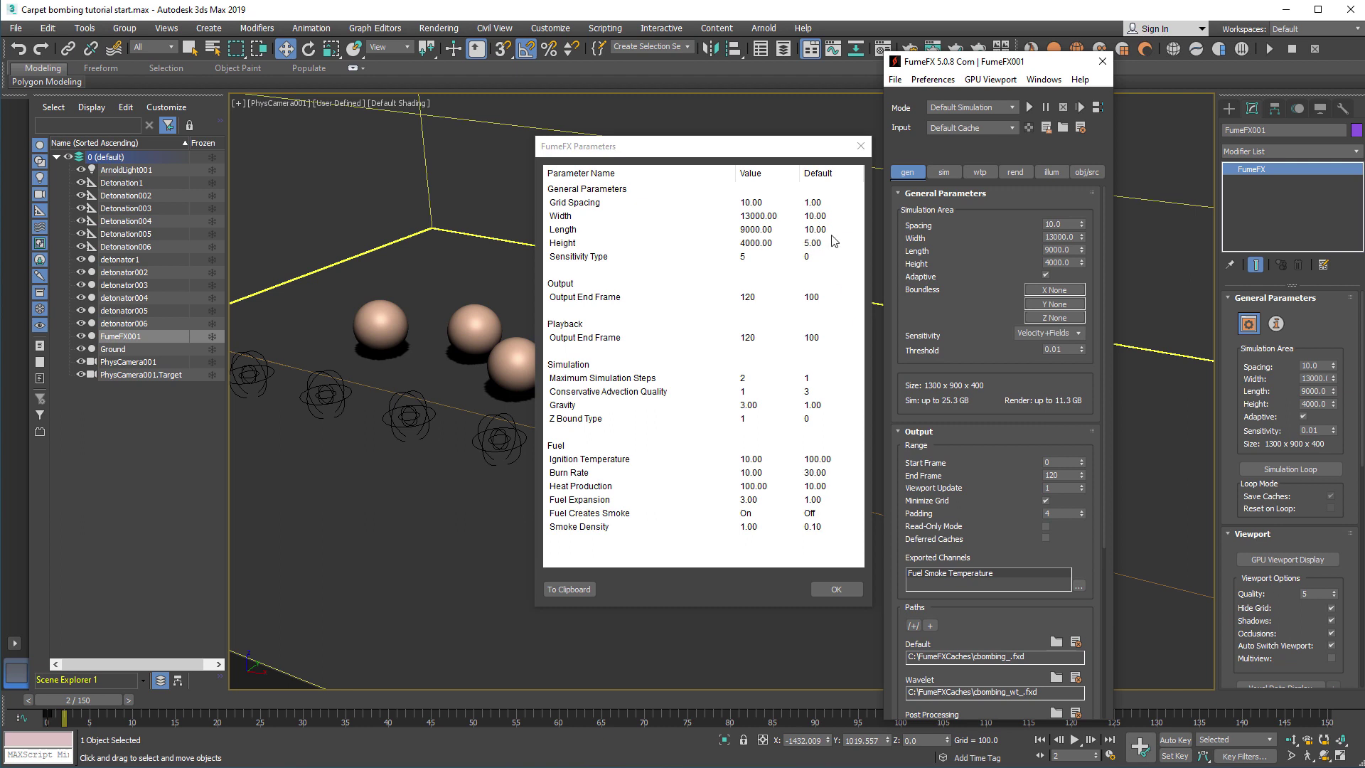
pyautogui.click(1065, 238)
pyautogui.doubleClick(1069, 225)
pyautogui.moveTo(953, 410); pyautogui.dragTo(949, 364)
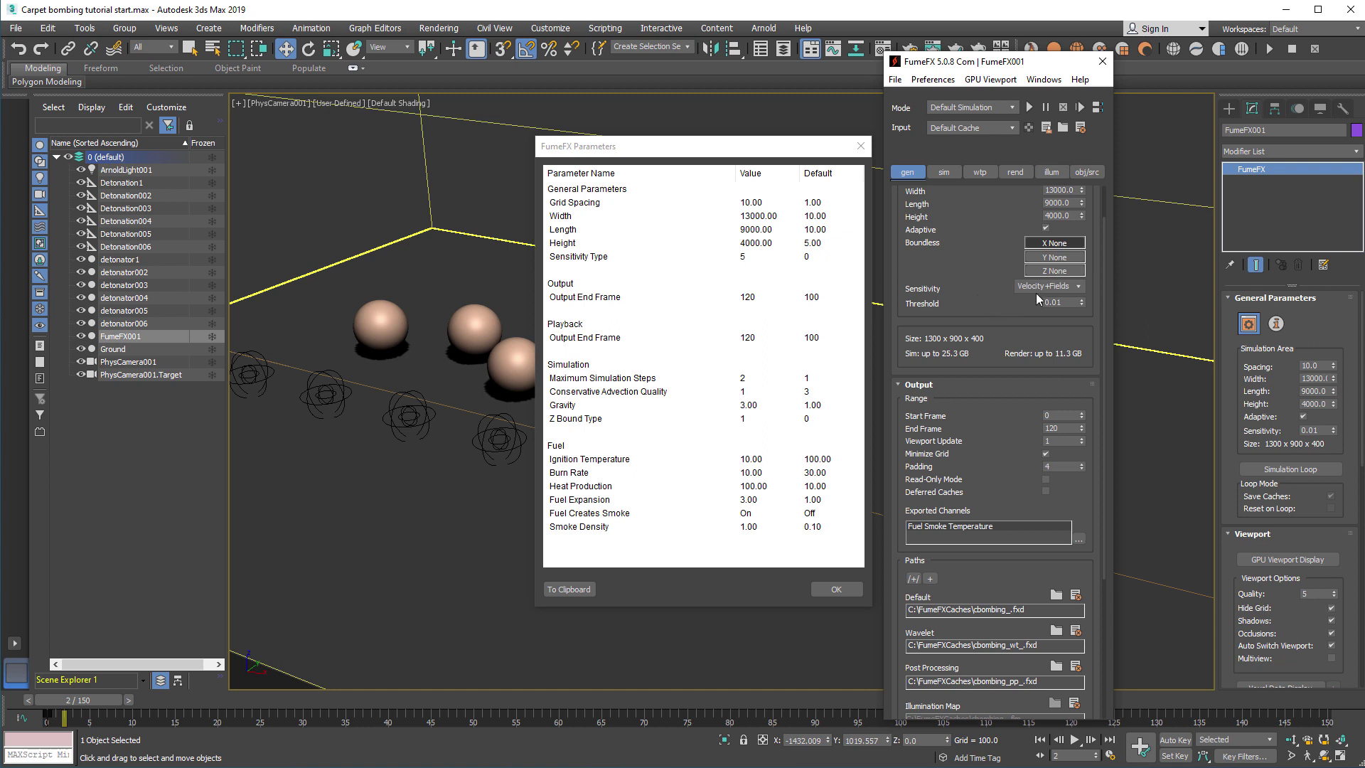
pyautogui.click(1079, 286)
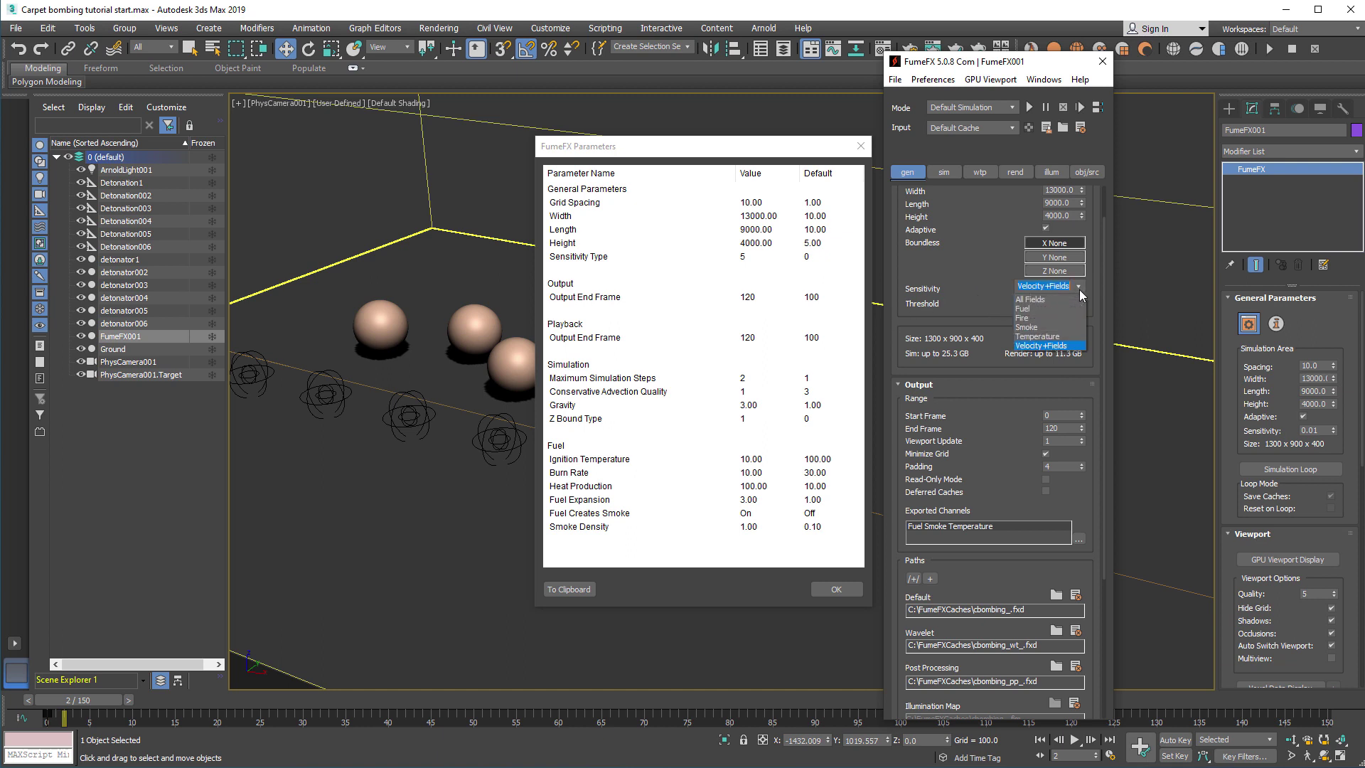
pyautogui.click(1033, 345)
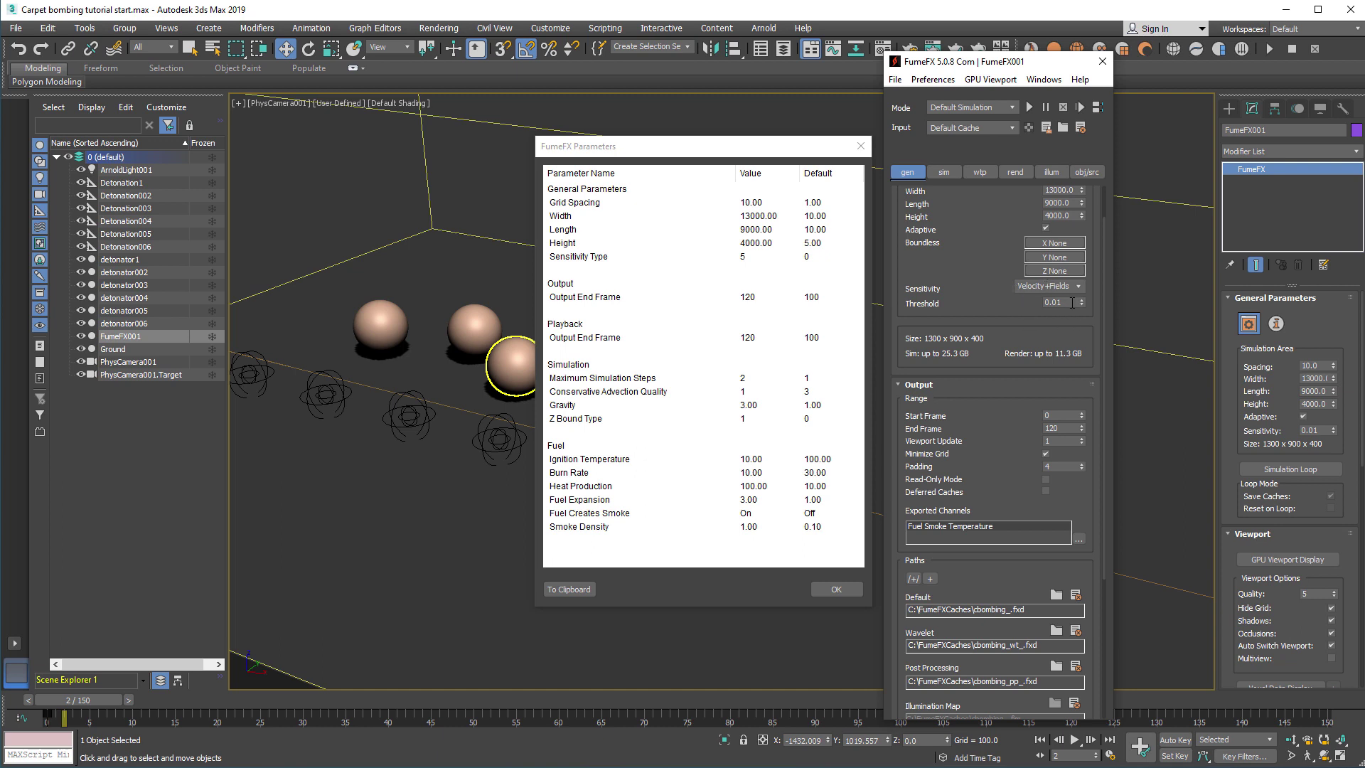
pyautogui.moveTo(1073, 302)
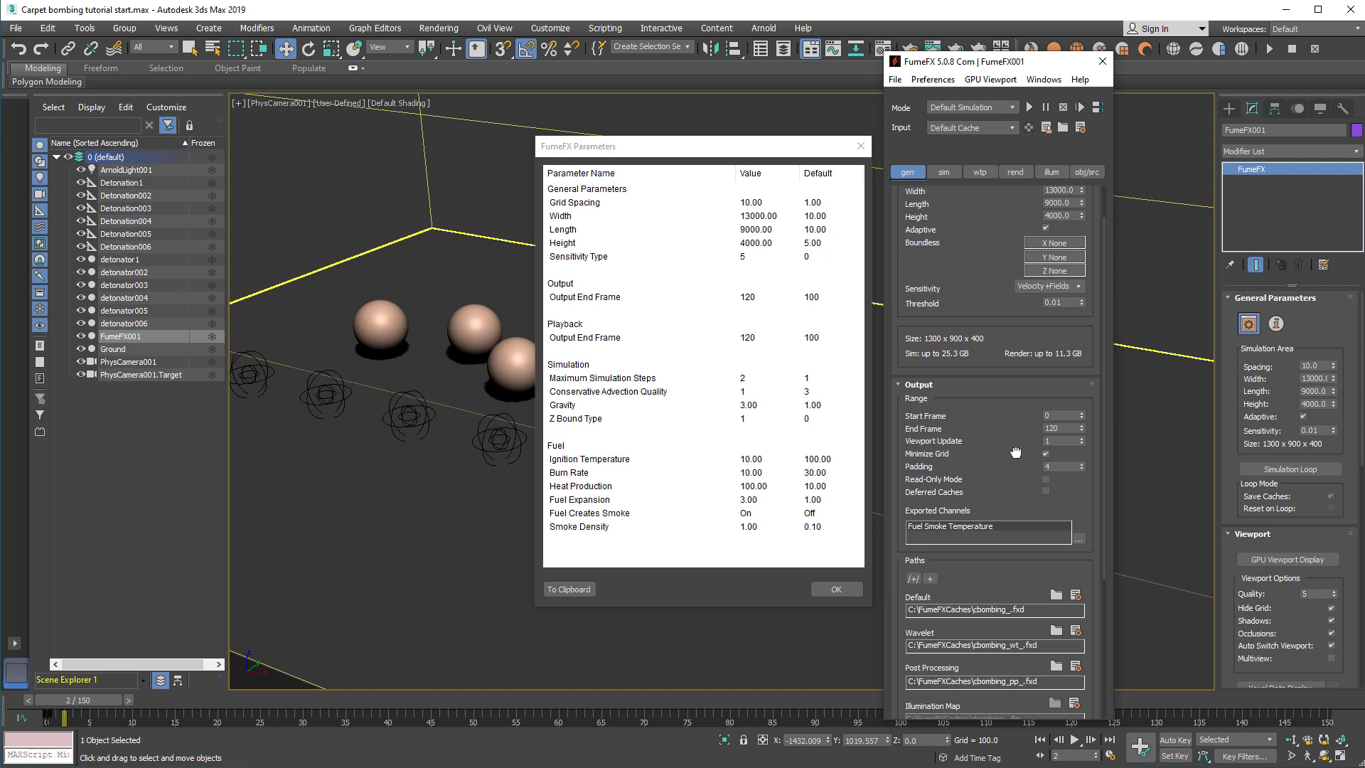
pyautogui.moveTo(1029, 444); pyautogui.dragTo(1032, 393)
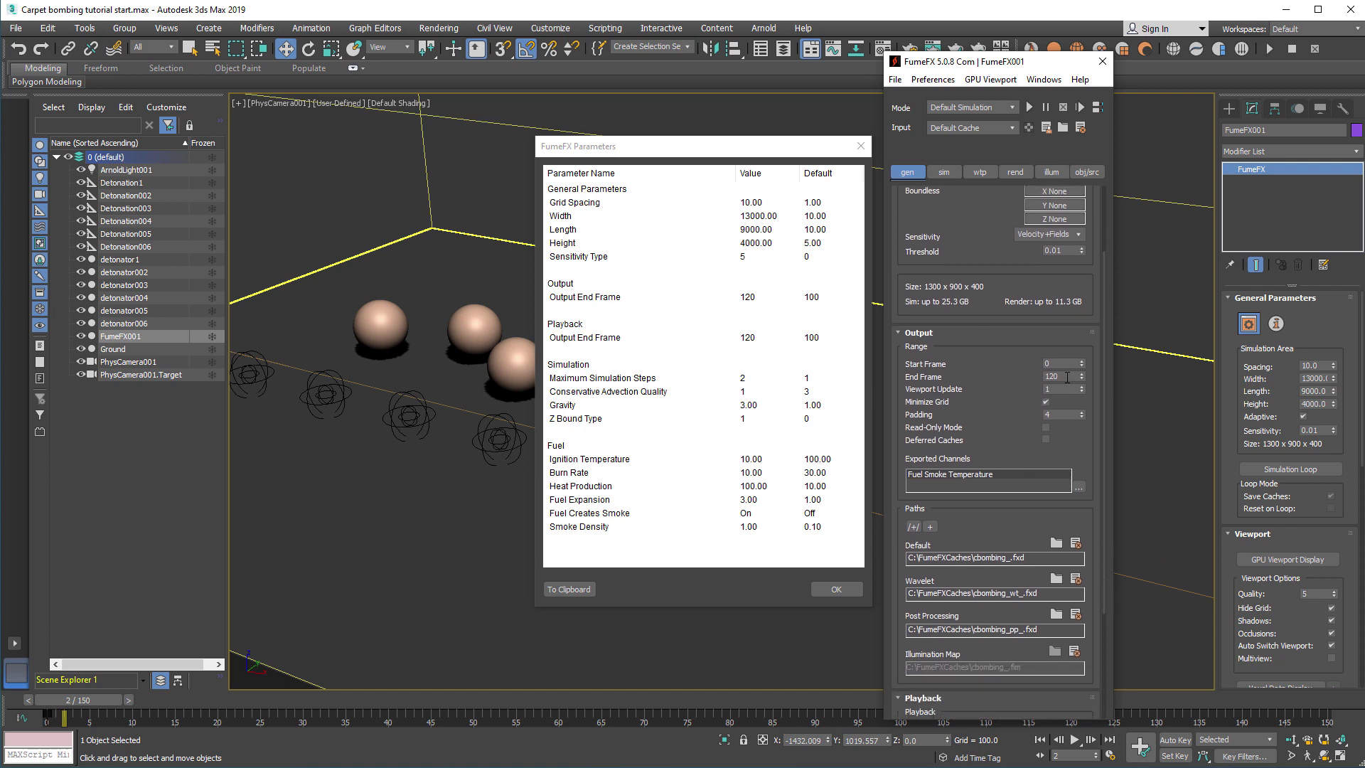
pyautogui.doubleClick(1067, 378)
pyautogui.click(1058, 414)
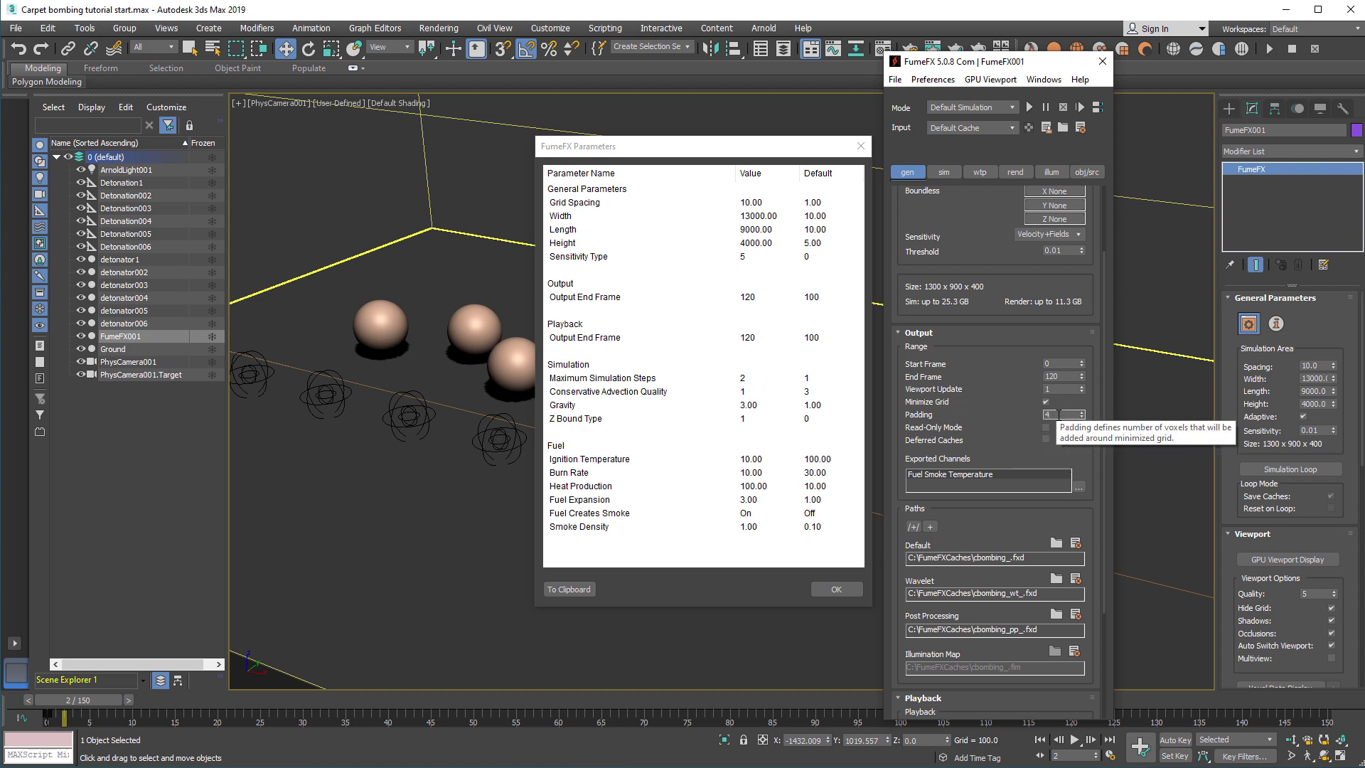
pyautogui.scroll(-3, 1051, 390)
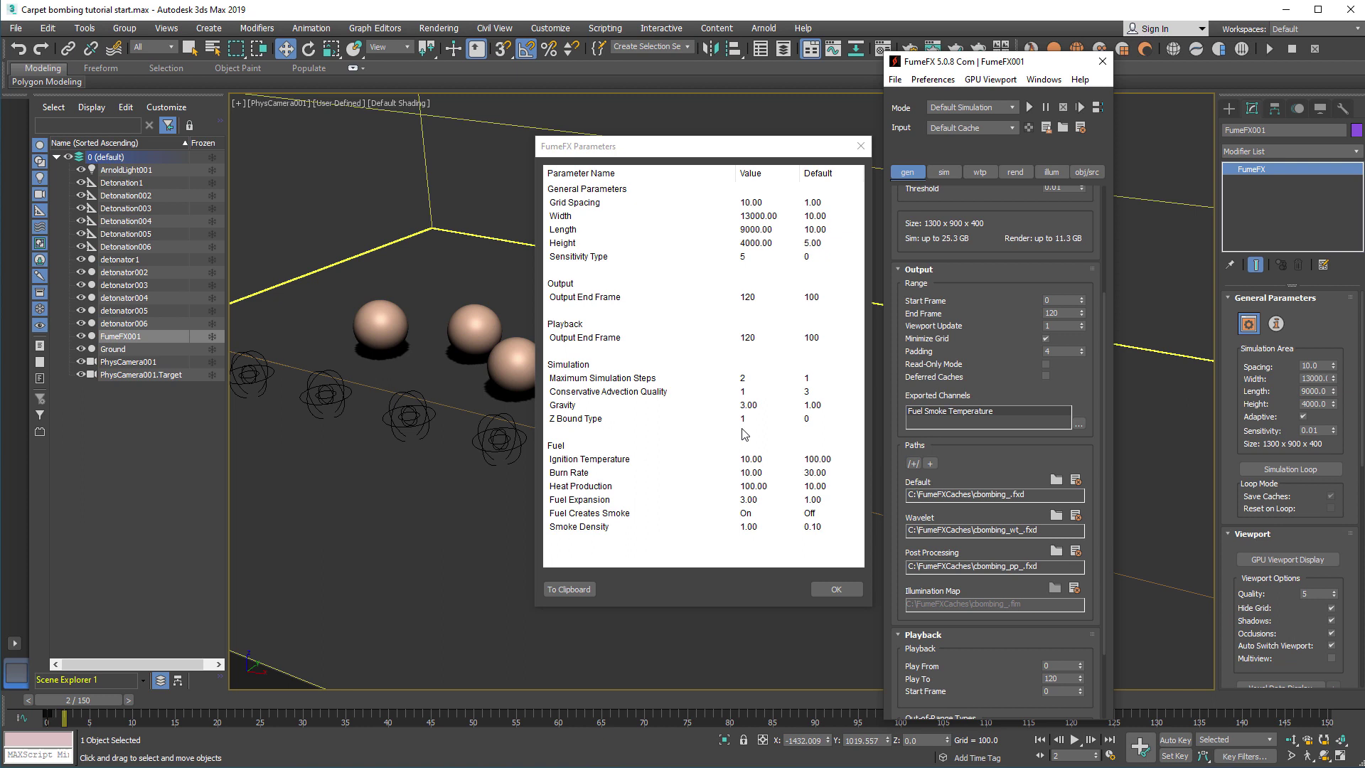
pyautogui.scroll(-2, 986, 395)
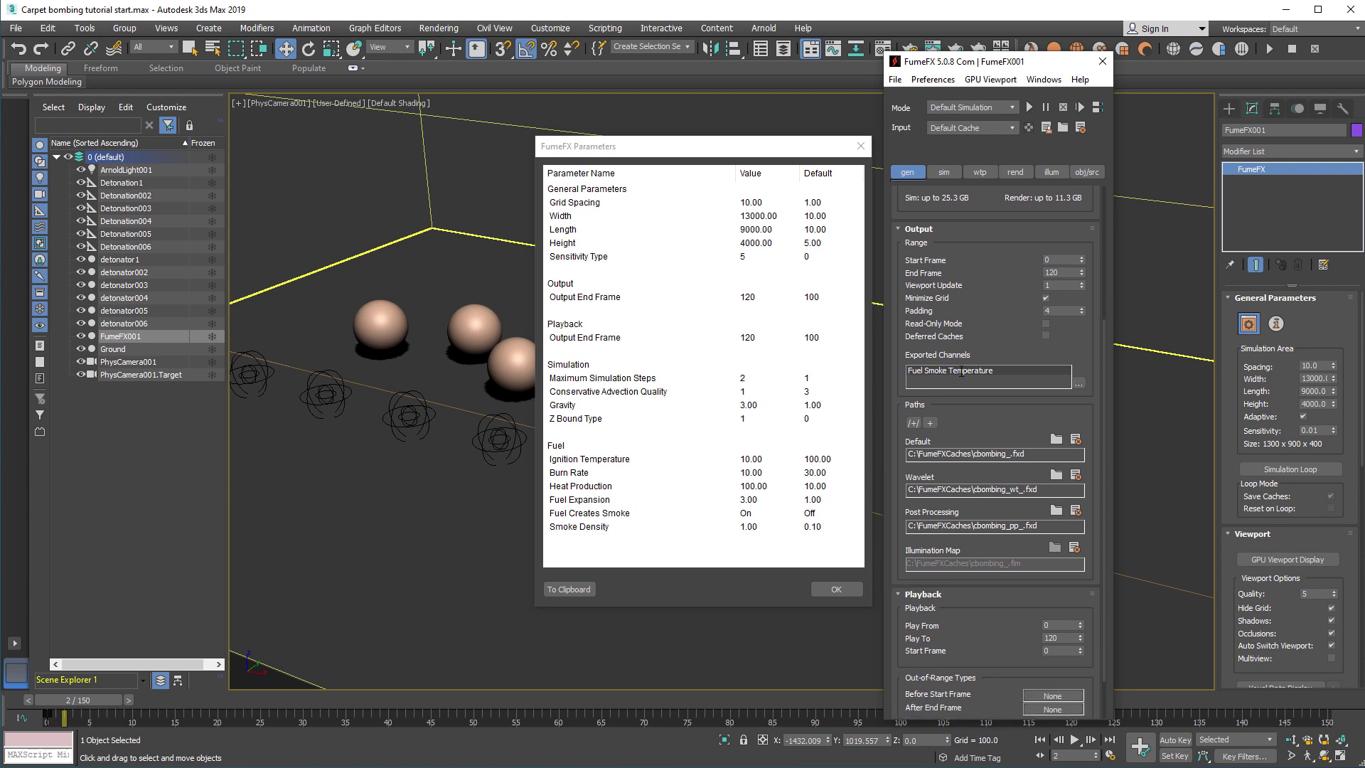
pyautogui.doubleClick(975, 375)
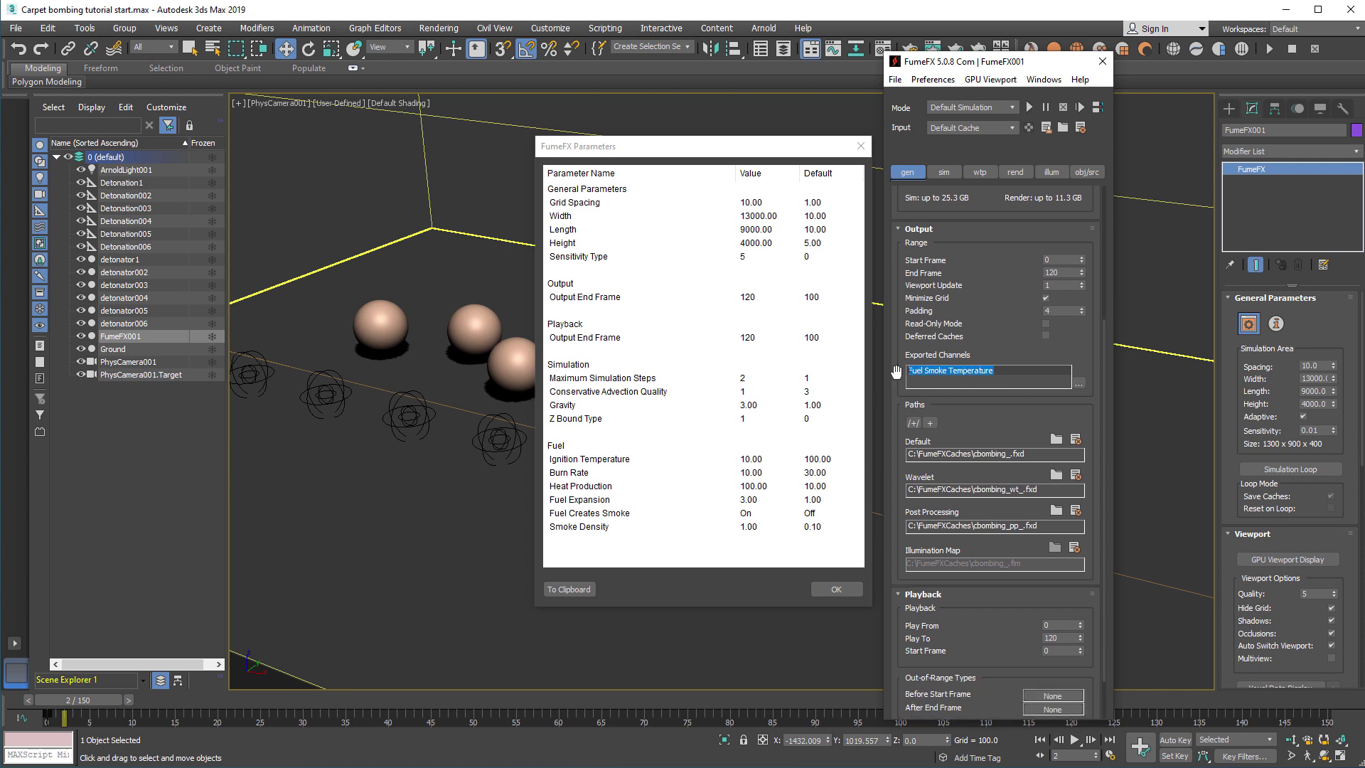
pyautogui.click(976, 374)
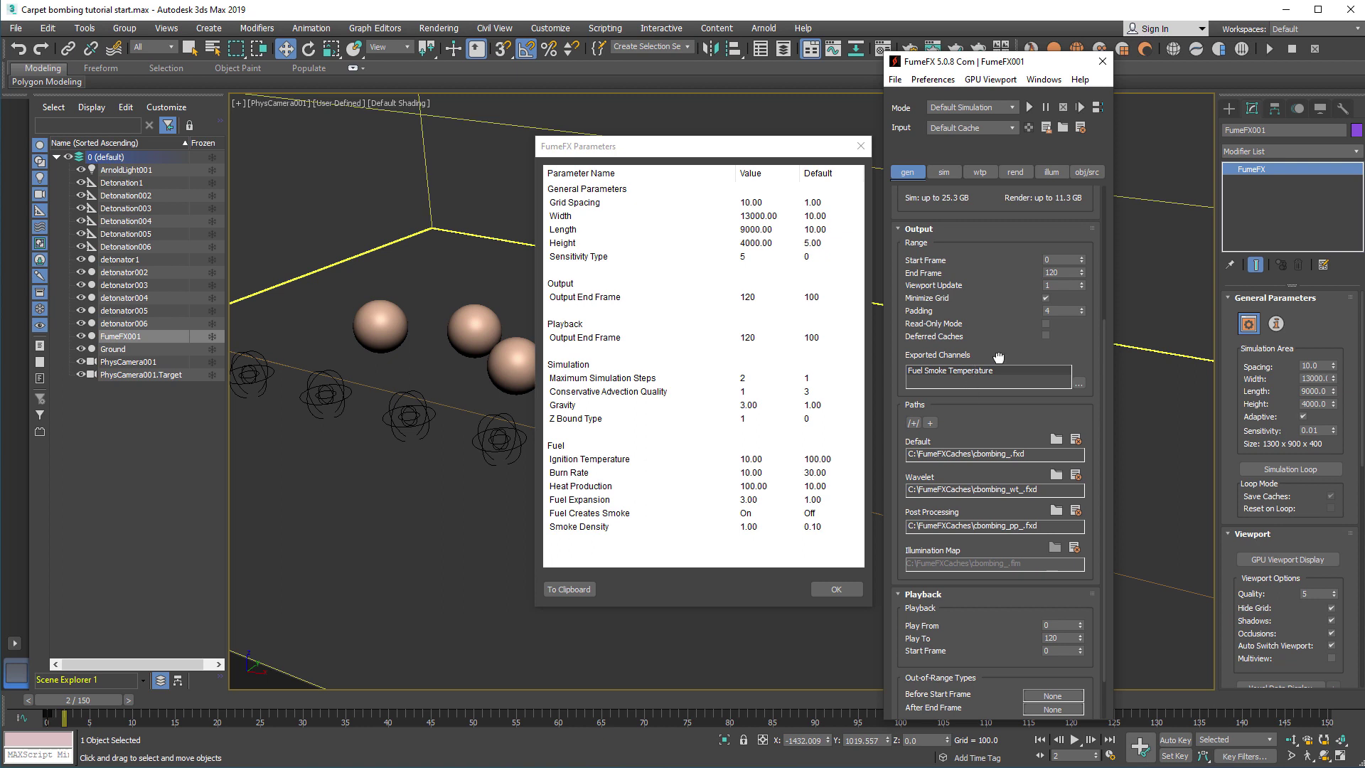
pyautogui.click(1079, 384)
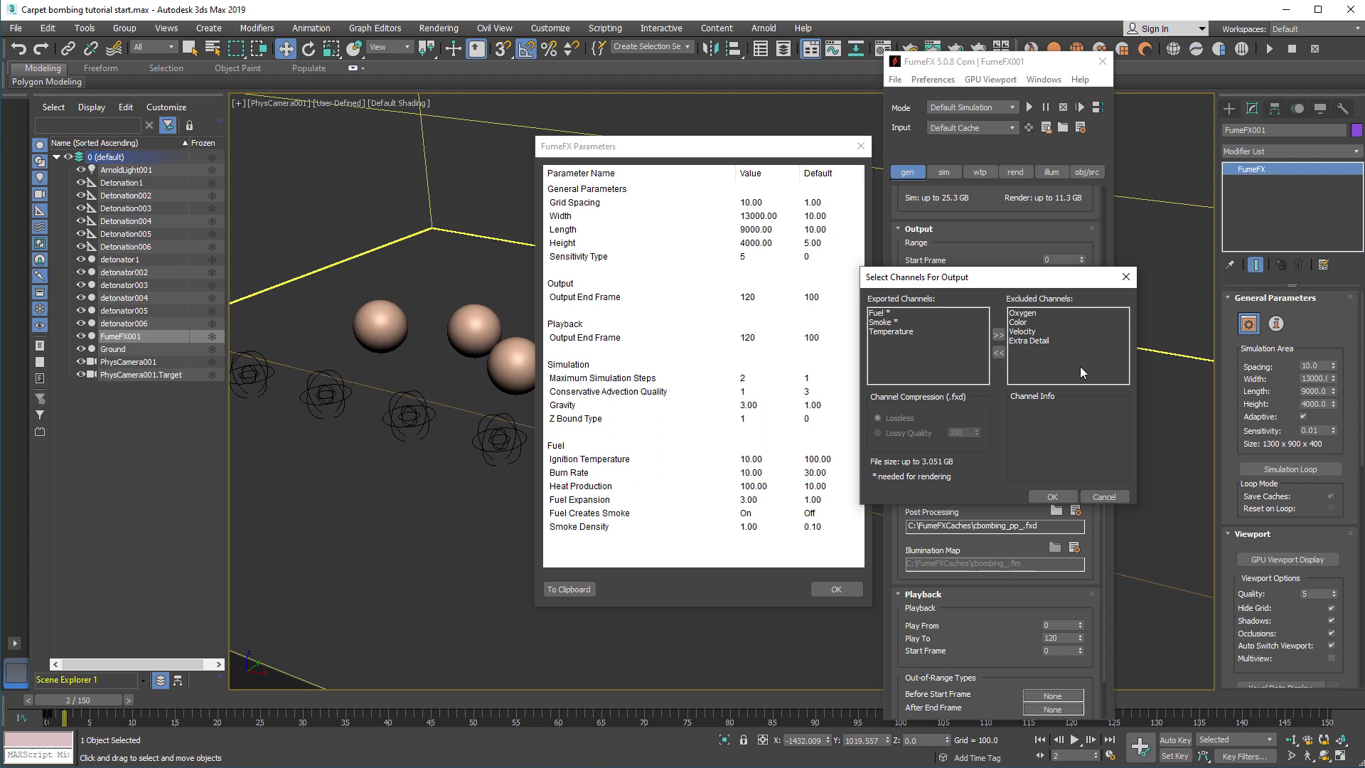
pyautogui.moveTo(1085, 277); pyautogui.dragTo(1079, 293)
pyautogui.click(1051, 347)
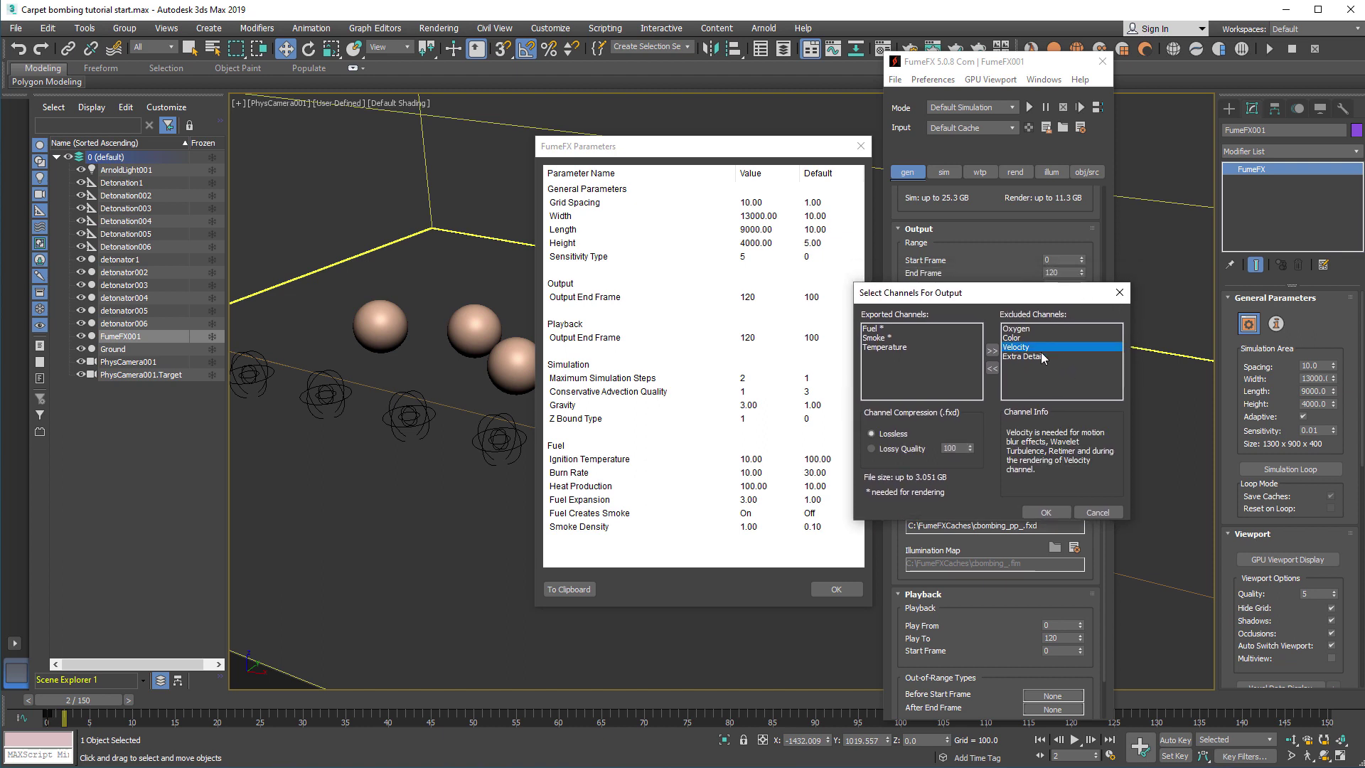
pyautogui.click(1097, 512)
pyautogui.scroll(-1, 949, 187)
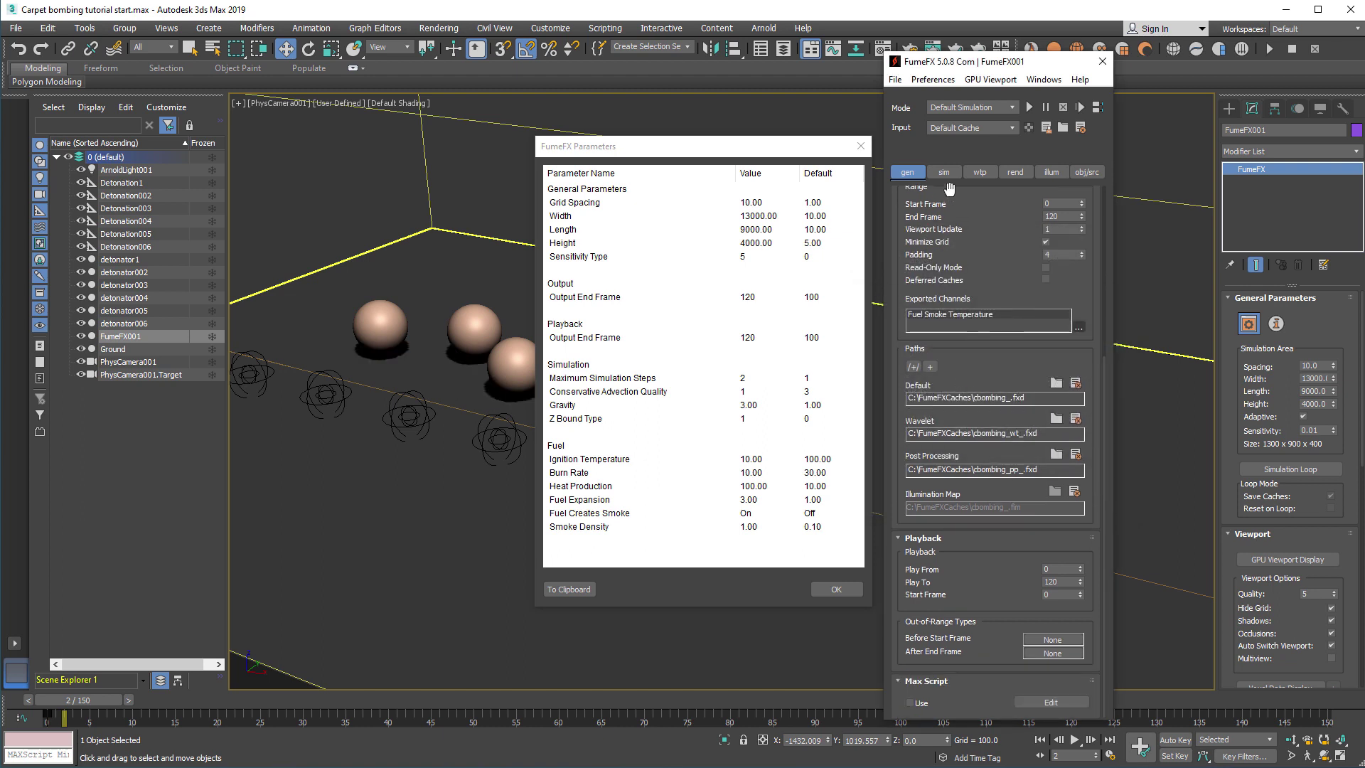
# In FumeFX's sim settings, verify Maximum Simulation Steps is 2, after briefly revisiting obj/src and gen.
pyautogui.click(945, 174)
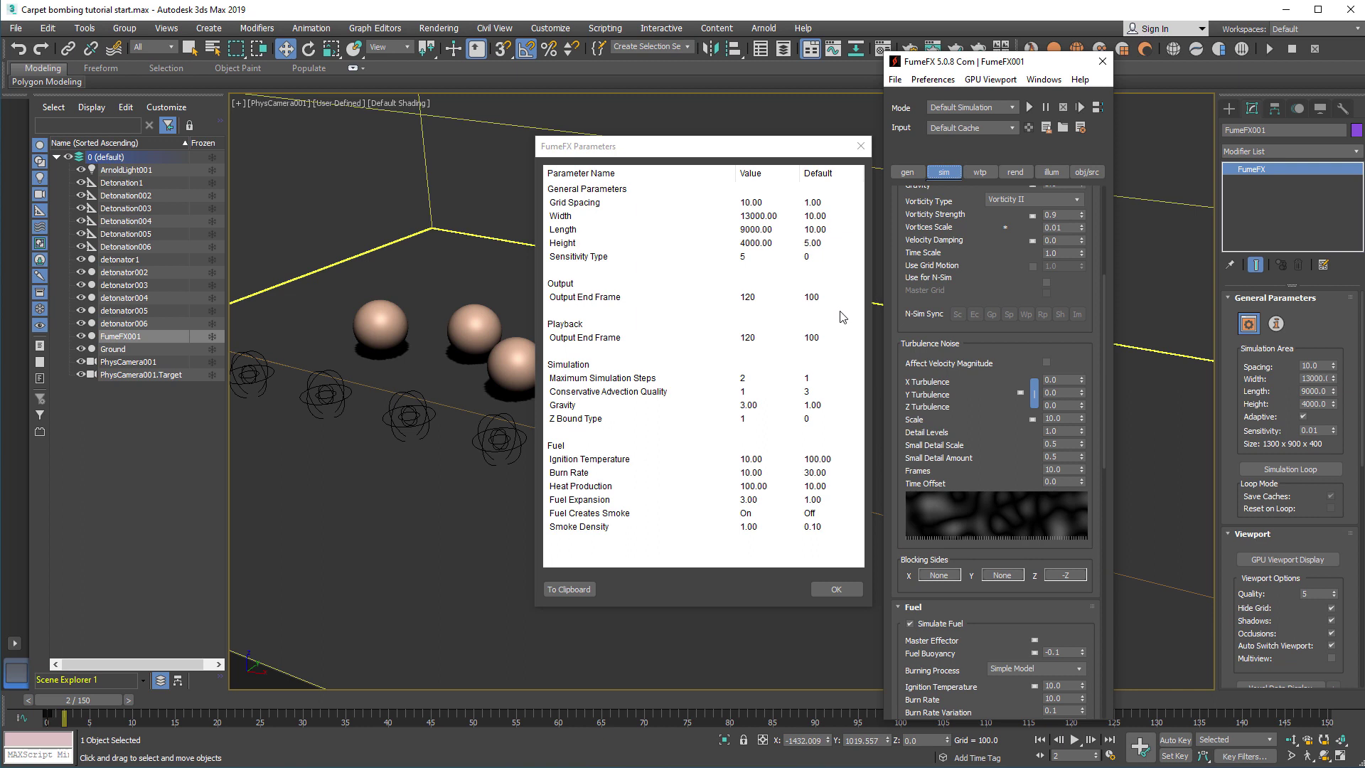
pyautogui.moveTo(974, 250); pyautogui.dragTo(984, 581)
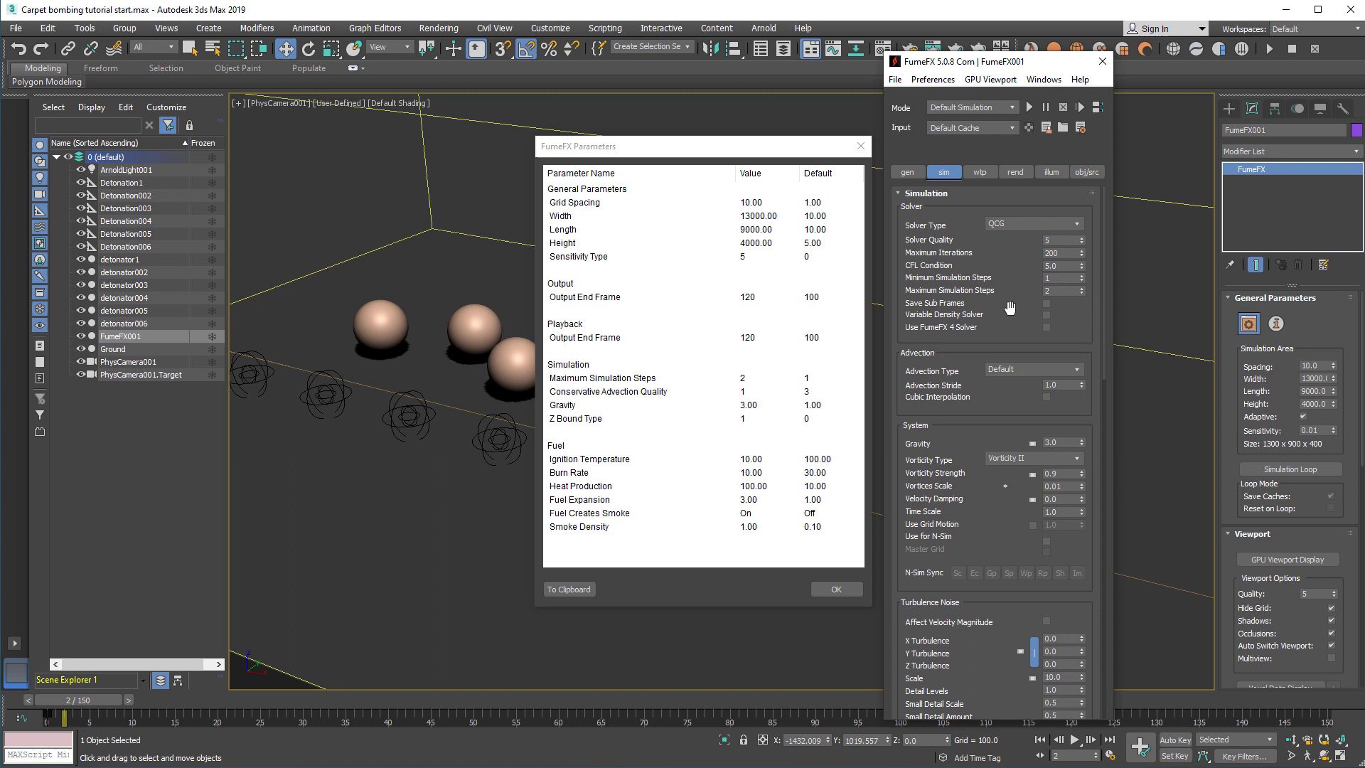
pyautogui.click(1060, 291)
pyautogui.click(1082, 173)
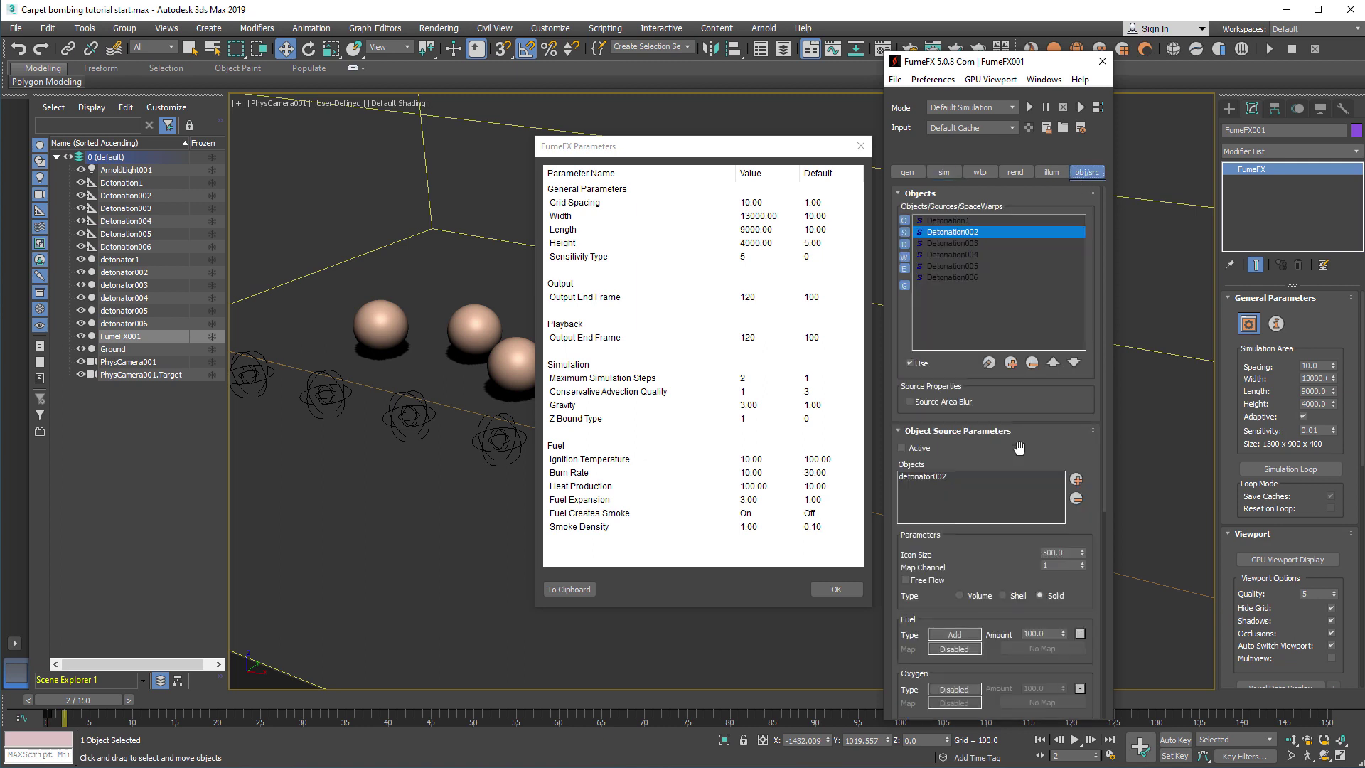
pyautogui.scroll(-5, 1011, 545)
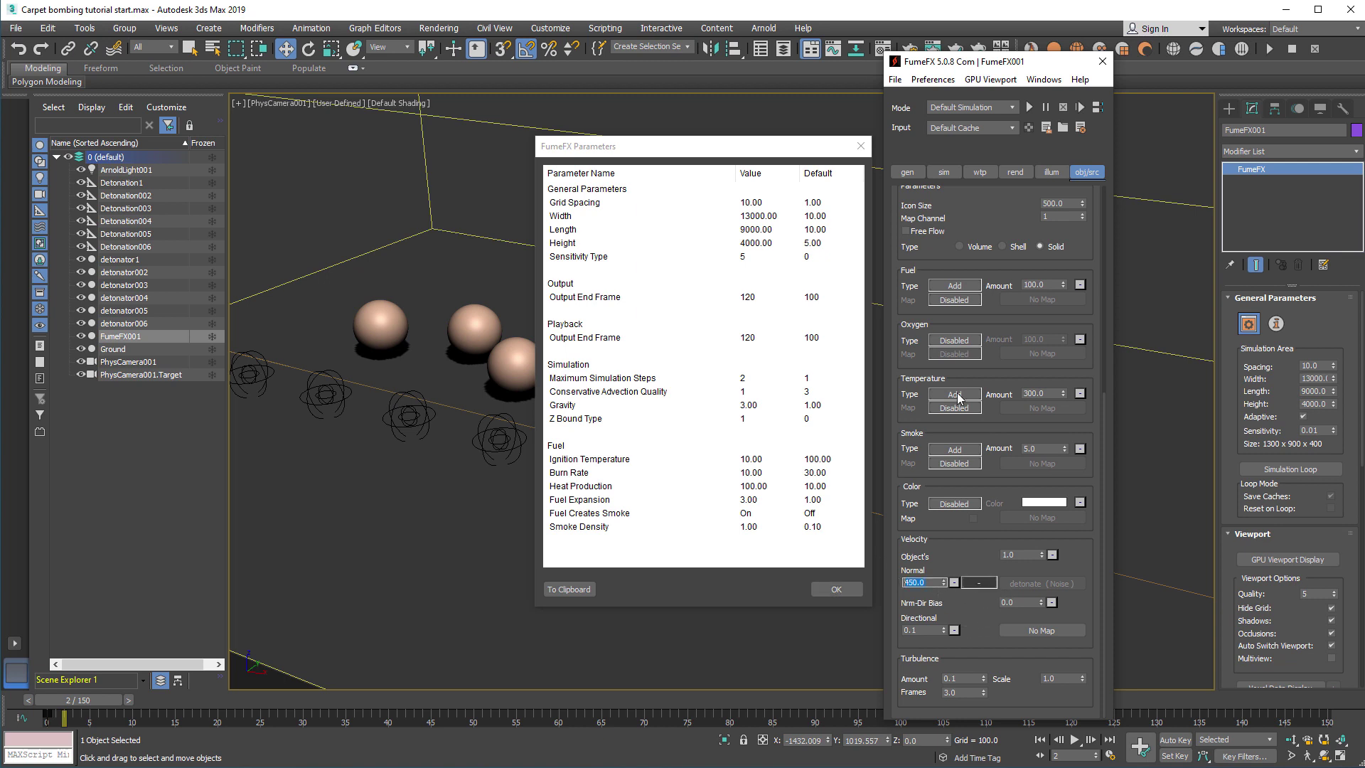
pyautogui.click(907, 172)
pyautogui.scroll(4, 991, 217)
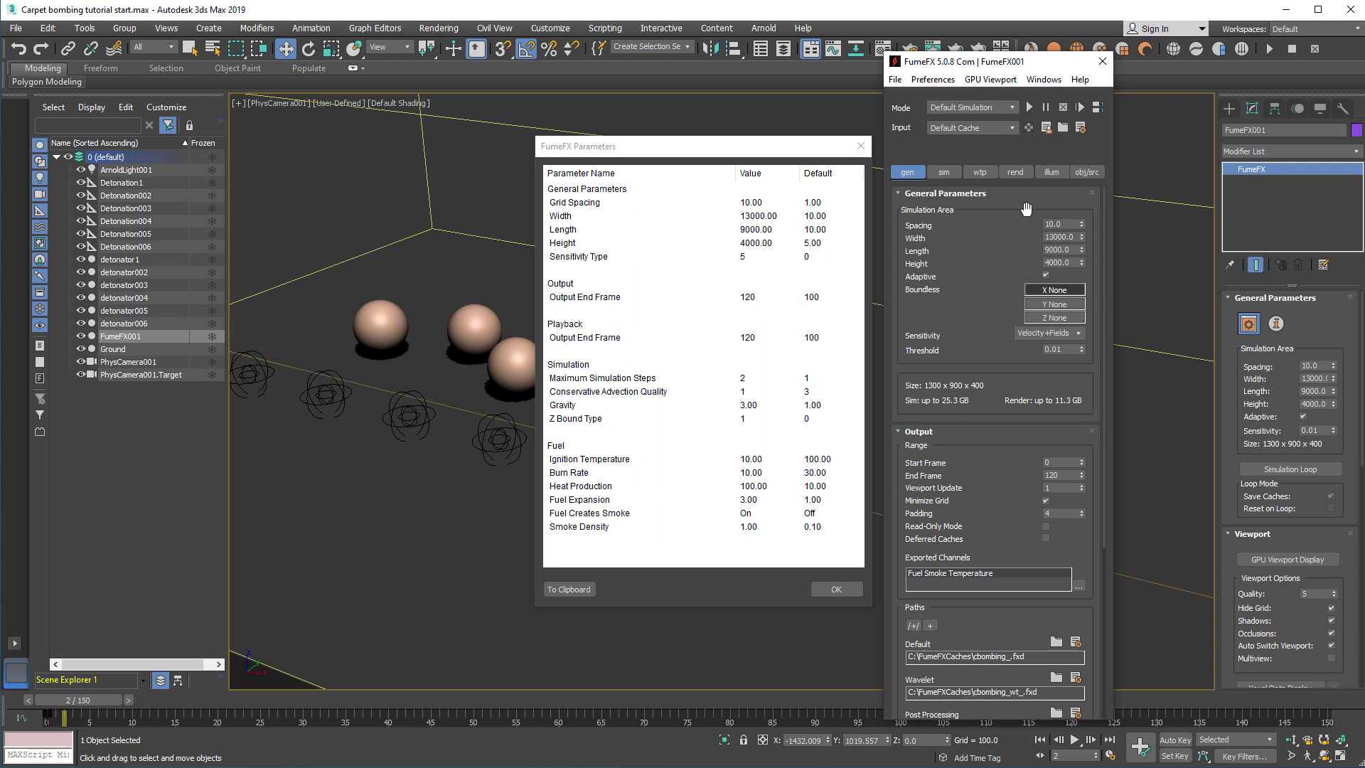
pyautogui.click(957, 172)
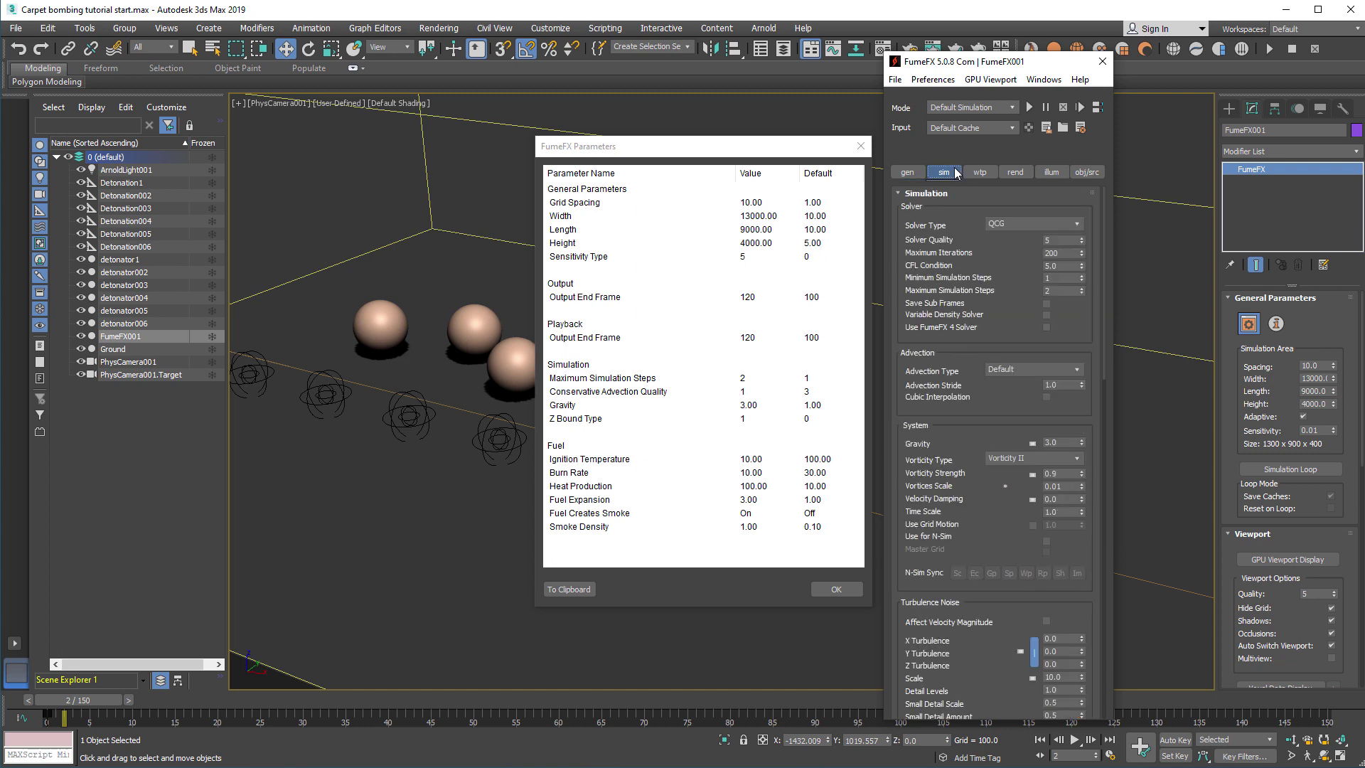
pyautogui.click(1066, 291)
pyautogui.moveTo(1050, 355); pyautogui.dragTo(1045, 237)
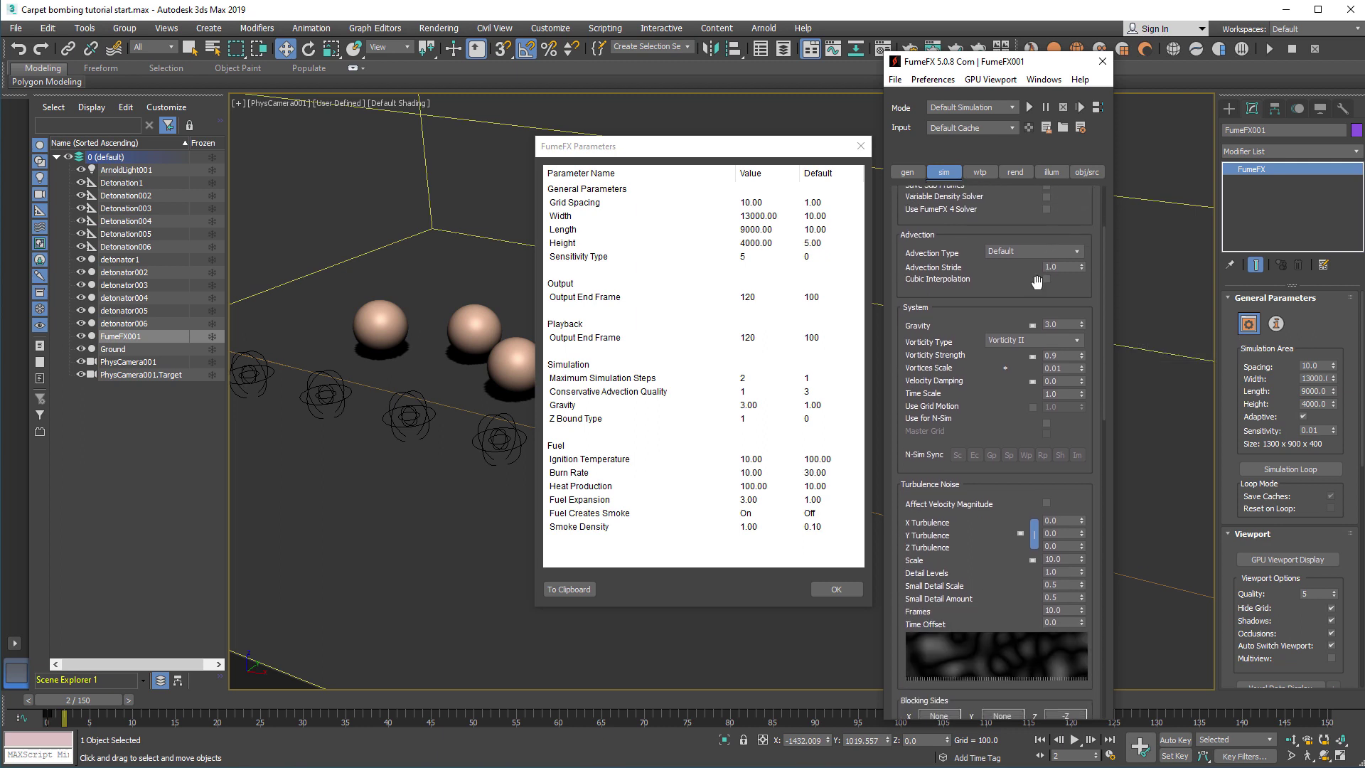
pyautogui.doubleClick(1065, 325)
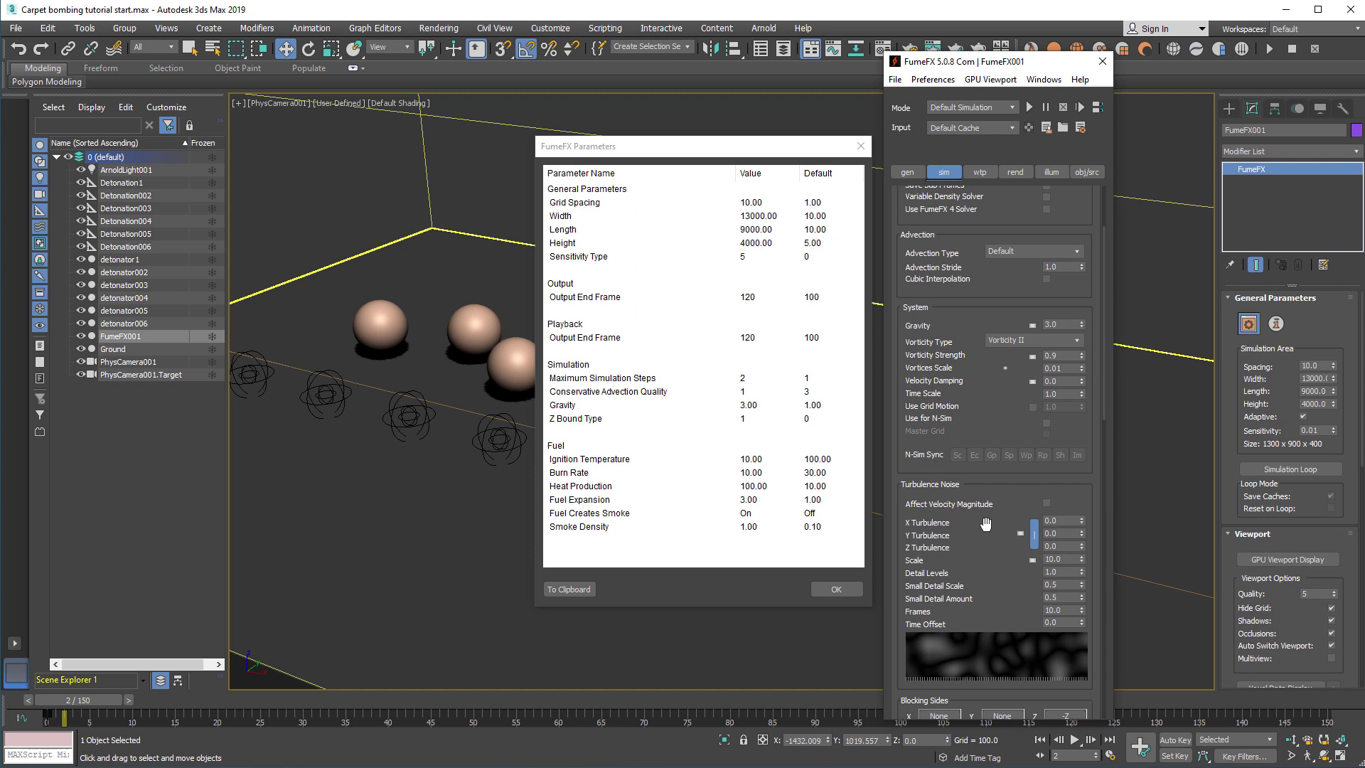
pyautogui.moveTo(985, 524); pyautogui.dragTo(975, 297)
pyautogui.scroll(-5, 979, 355)
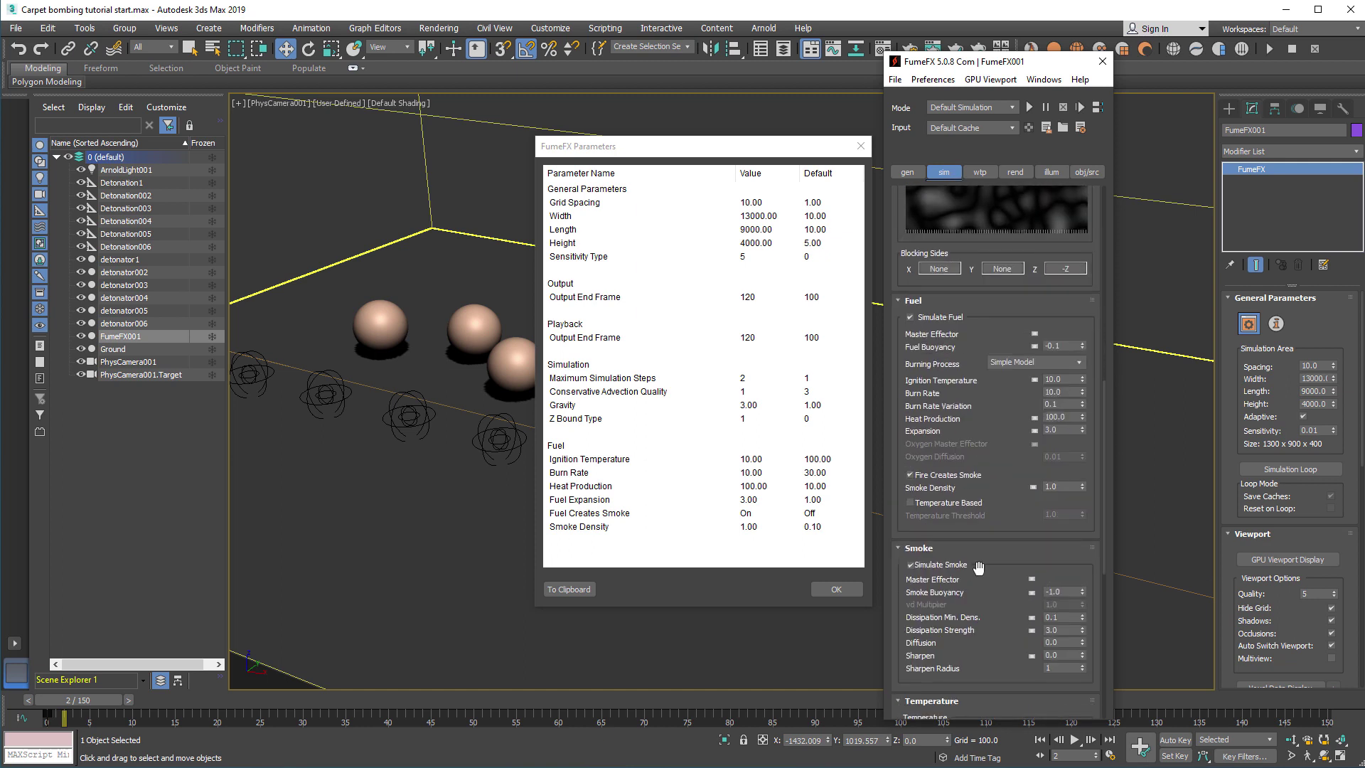
pyautogui.scroll(-5, 979, 566)
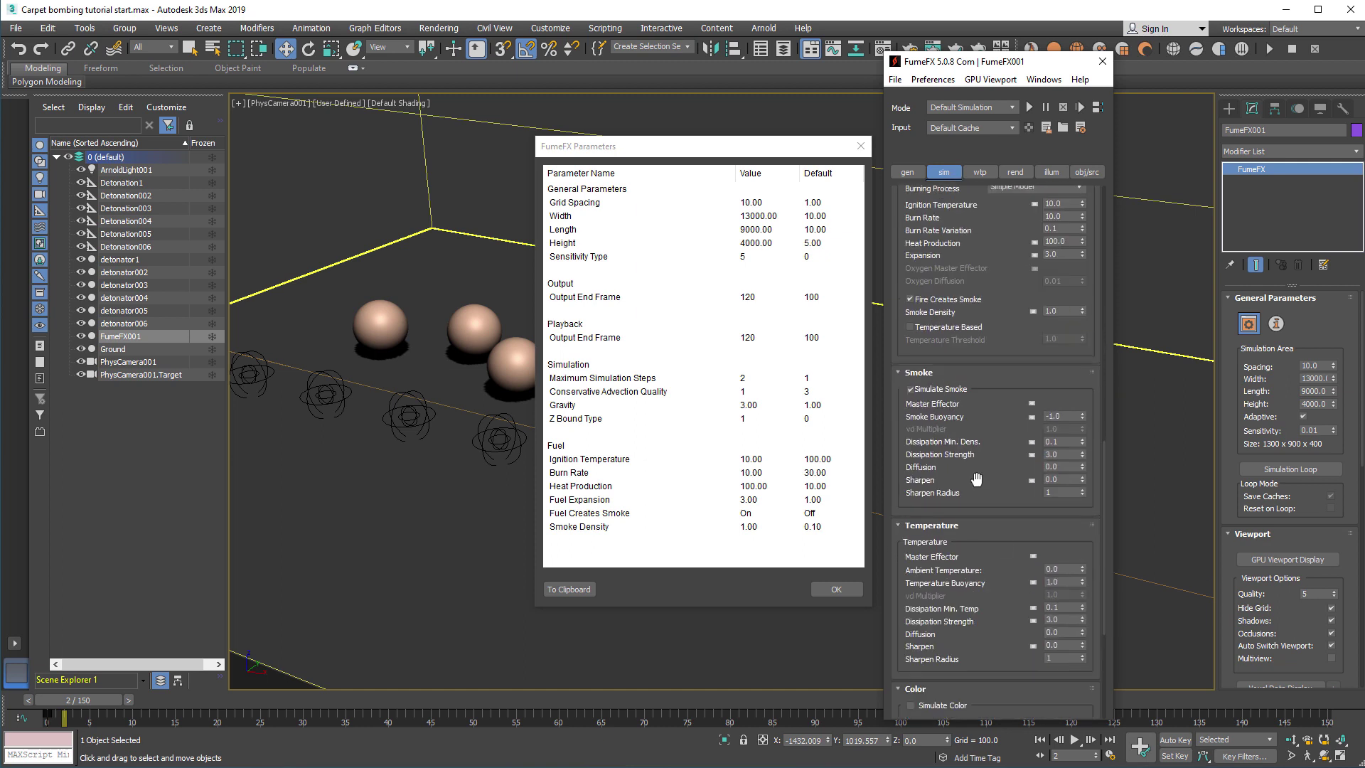
pyautogui.doubleClick(1063, 582)
pyautogui.scroll(1, 998, 458)
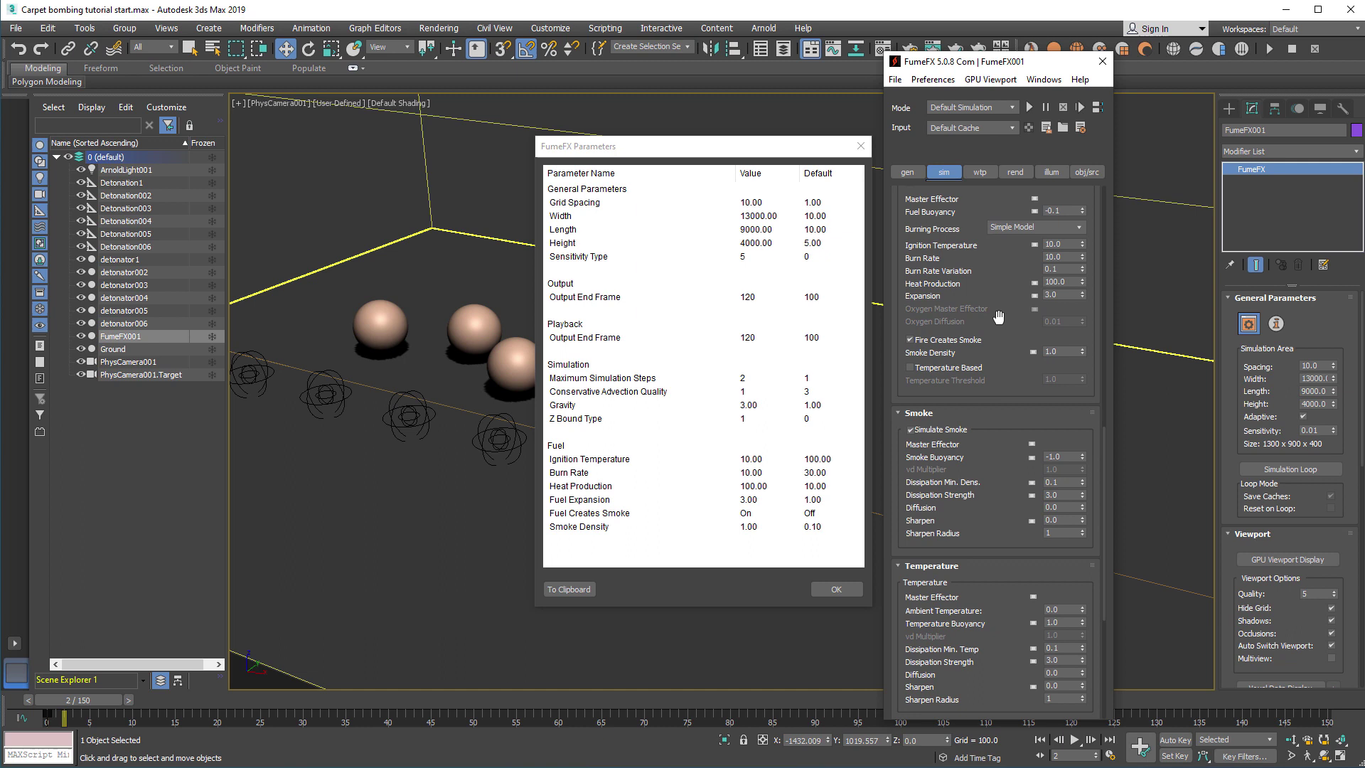
pyautogui.scroll(10, 986, 662)
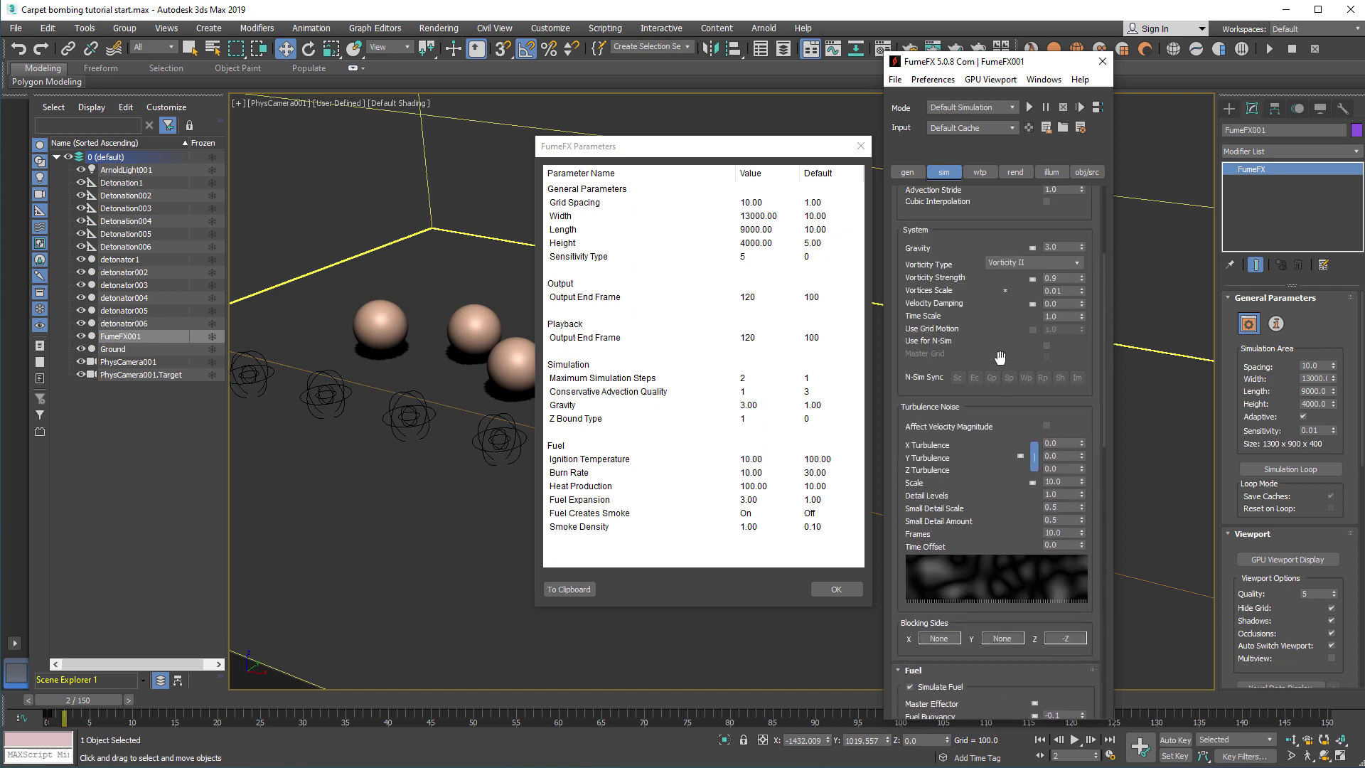
pyautogui.scroll(2, 1017, 484)
pyautogui.scroll(1, 1024, 435)
pyautogui.click(1058, 349)
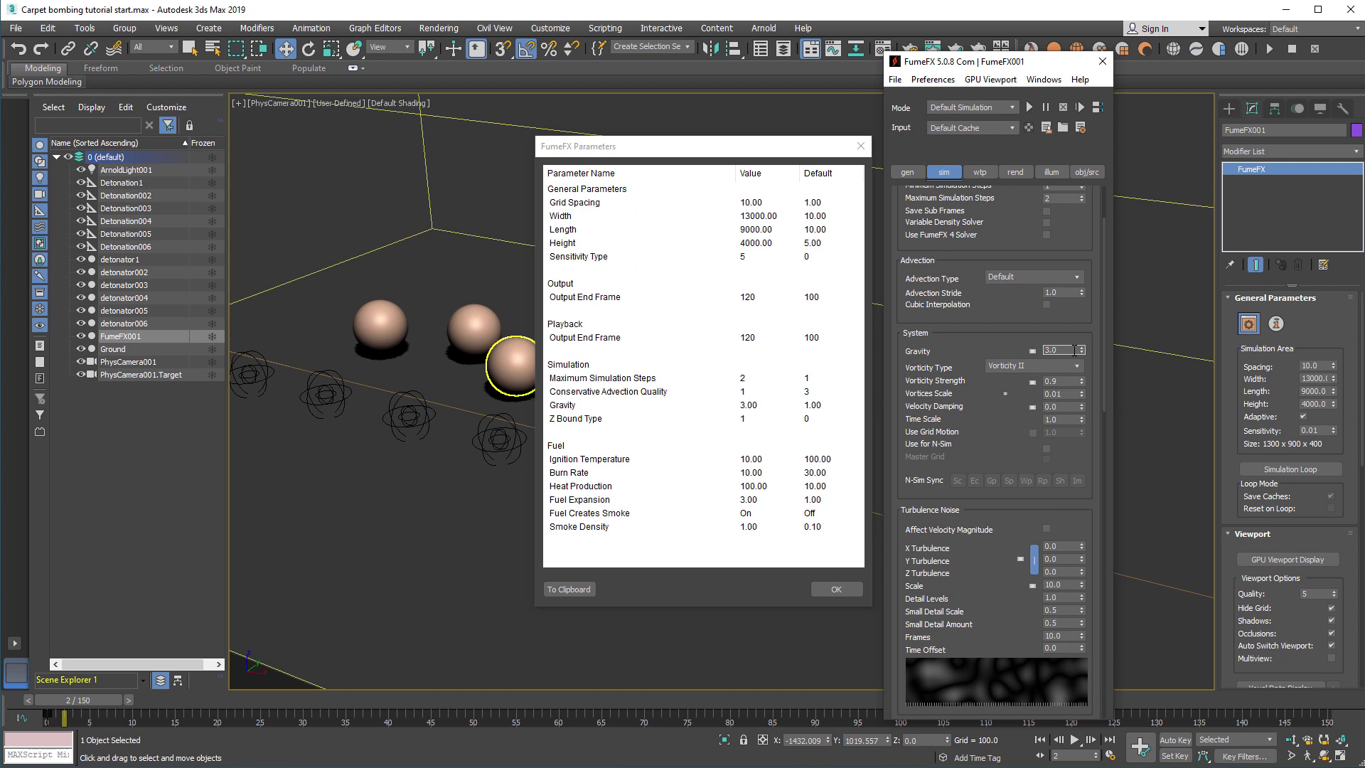
pyautogui.doubleClick(1073, 350)
pyautogui.scroll(-5, 1031, 427)
pyautogui.scroll(-1, 1005, 338)
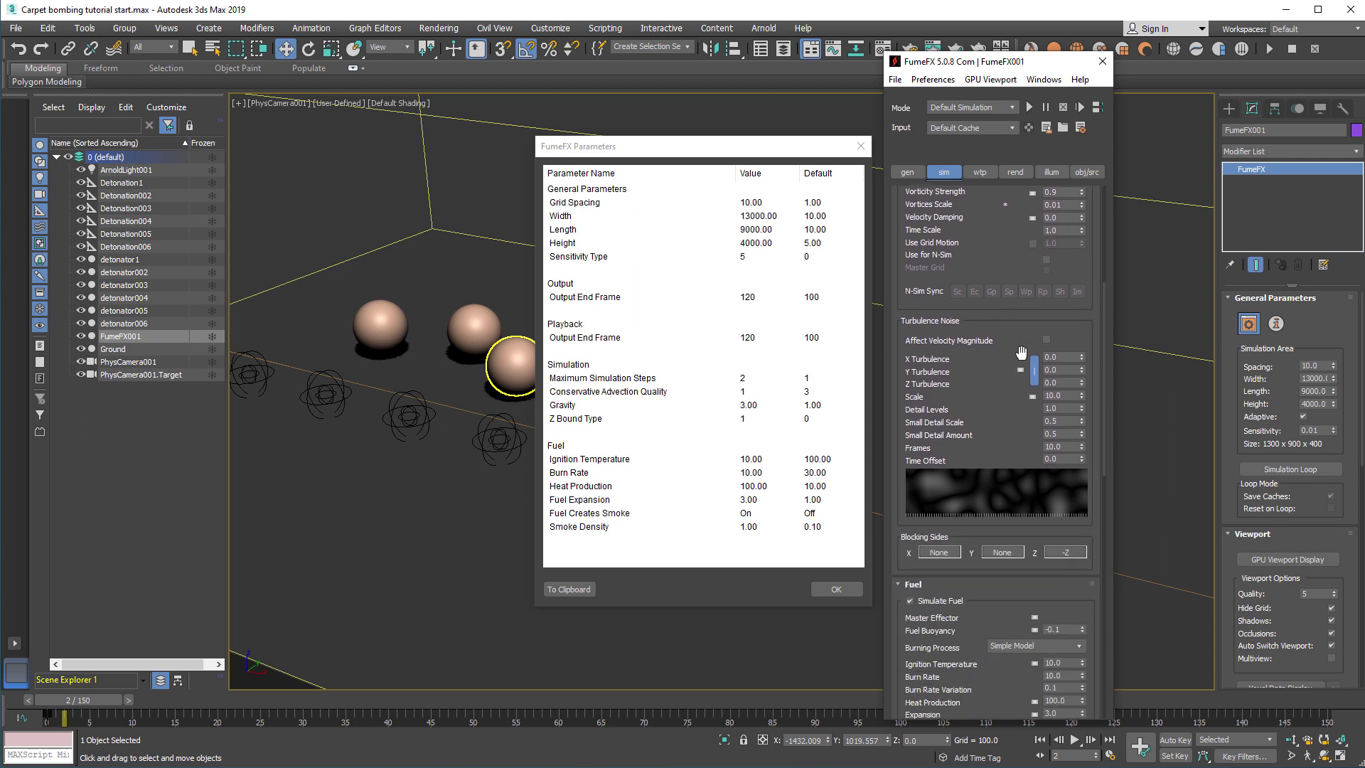
pyautogui.click(1070, 359)
pyautogui.click(907, 173)
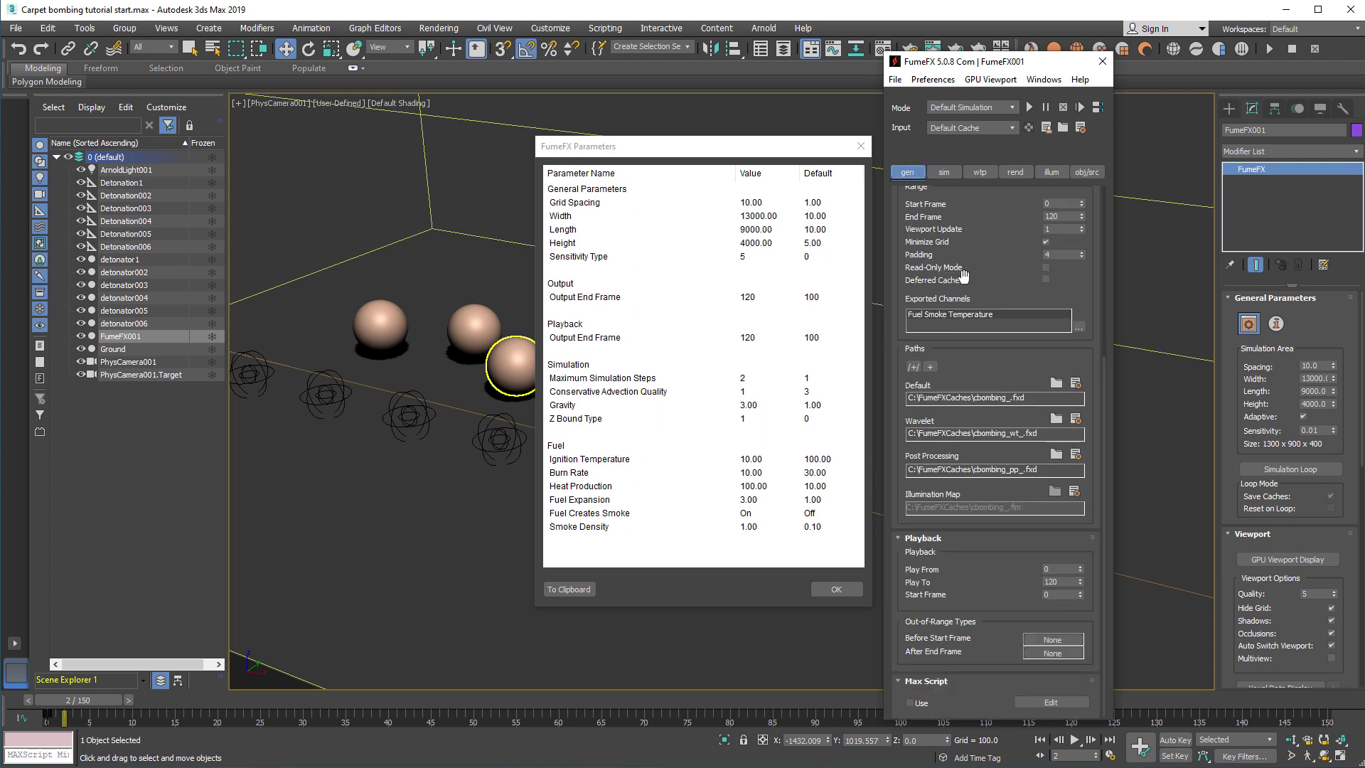
pyautogui.scroll(5, 996, 256)
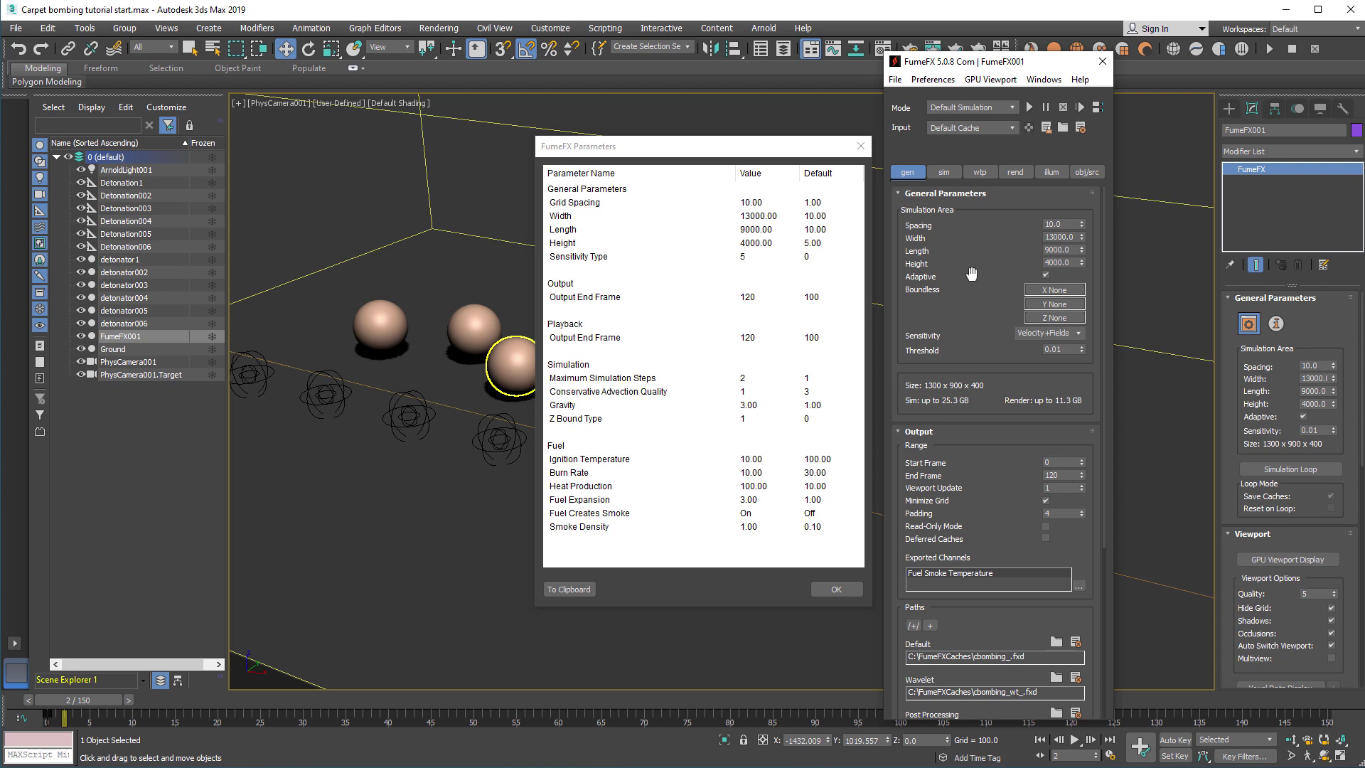
pyautogui.click(946, 173)
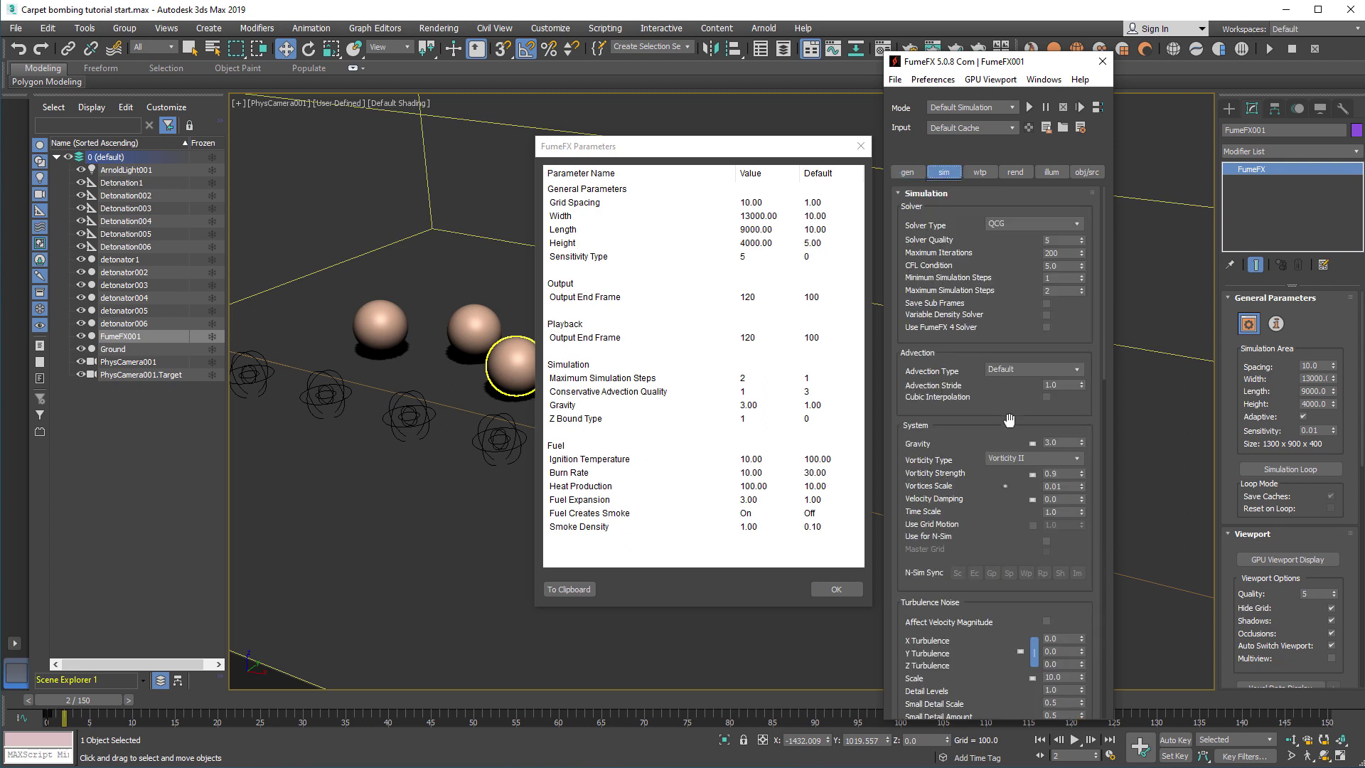
pyautogui.scroll(-5, 1014, 497)
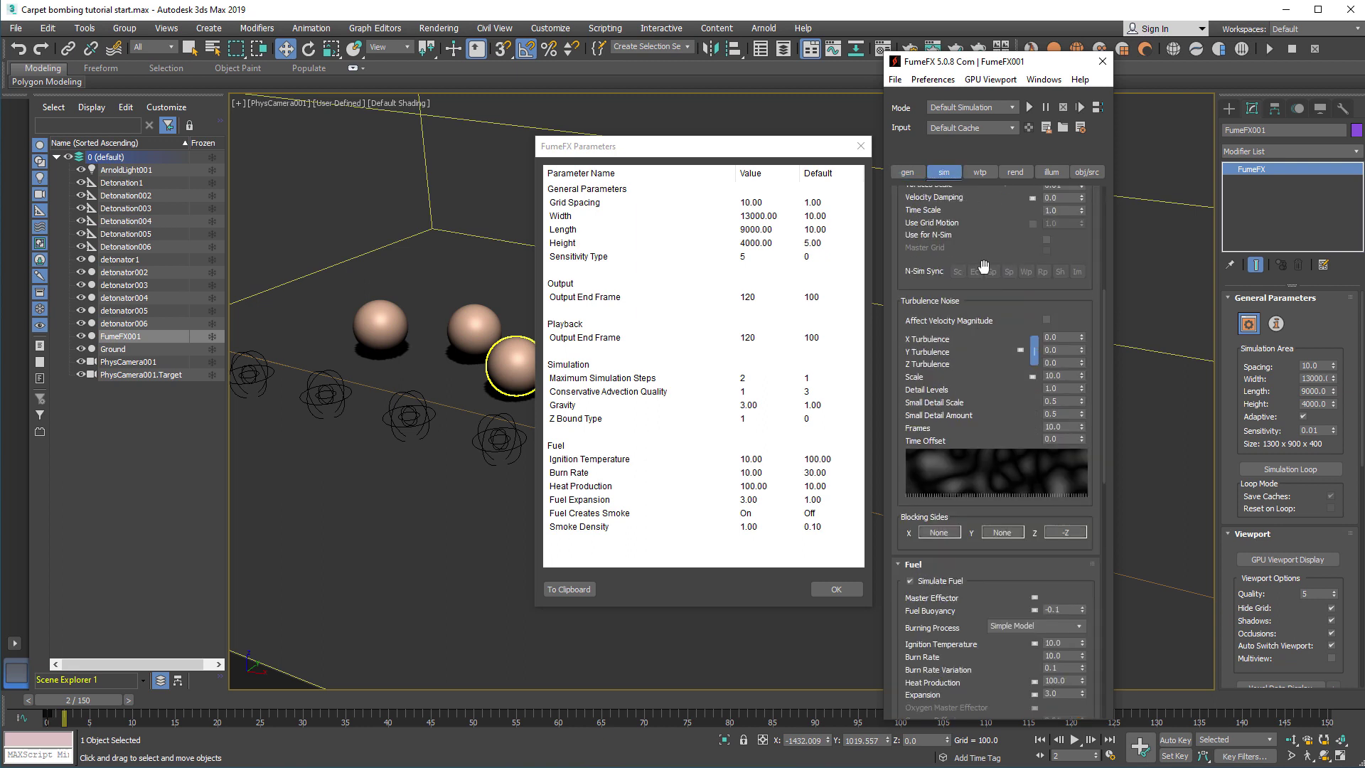
pyautogui.click(1071, 337)
pyautogui.click(908, 172)
pyautogui.scroll(5, 974, 218)
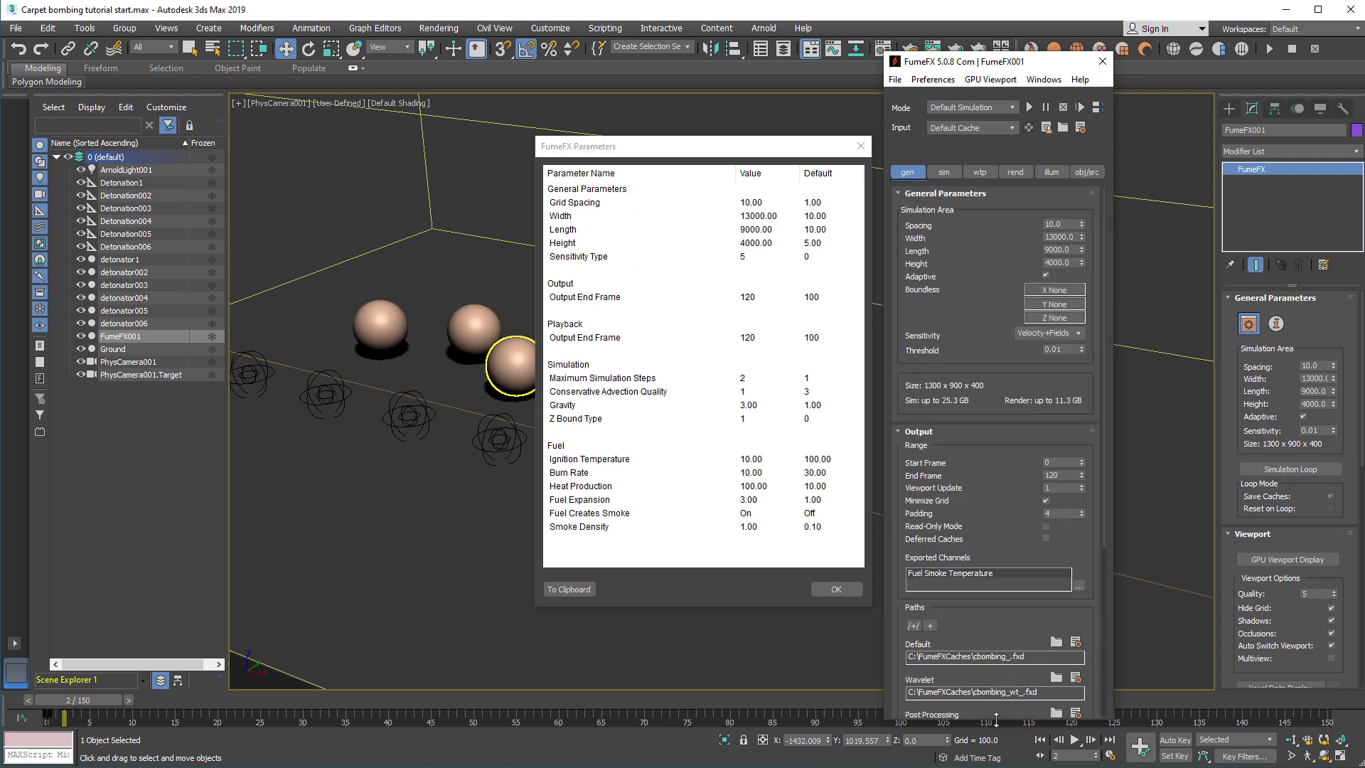
pyautogui.doubleClick(1061, 223)
pyautogui.click(948, 173)
pyautogui.scroll(-5, 992, 271)
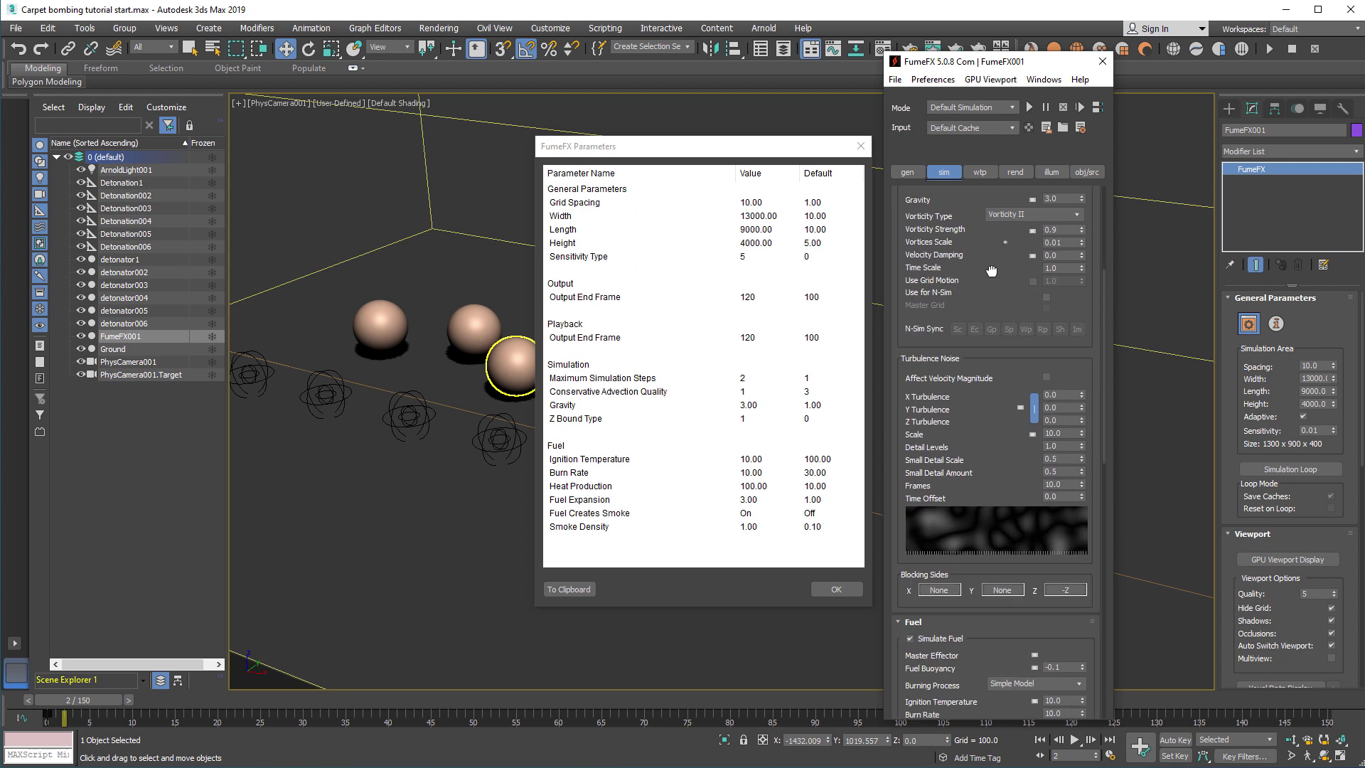
pyautogui.doubleClick(1062, 394)
pyautogui.moveTo(988, 460); pyautogui.dragTo(988, 234)
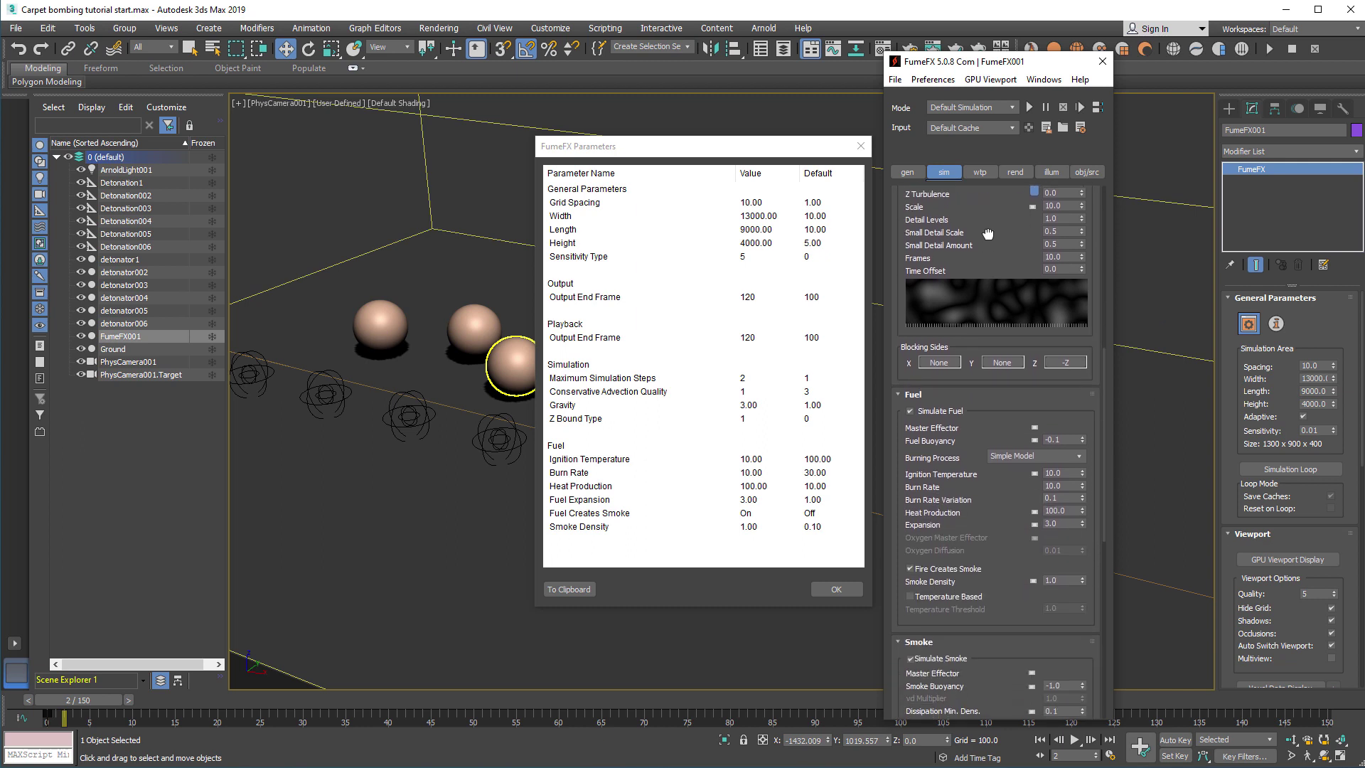
pyautogui.click(1088, 173)
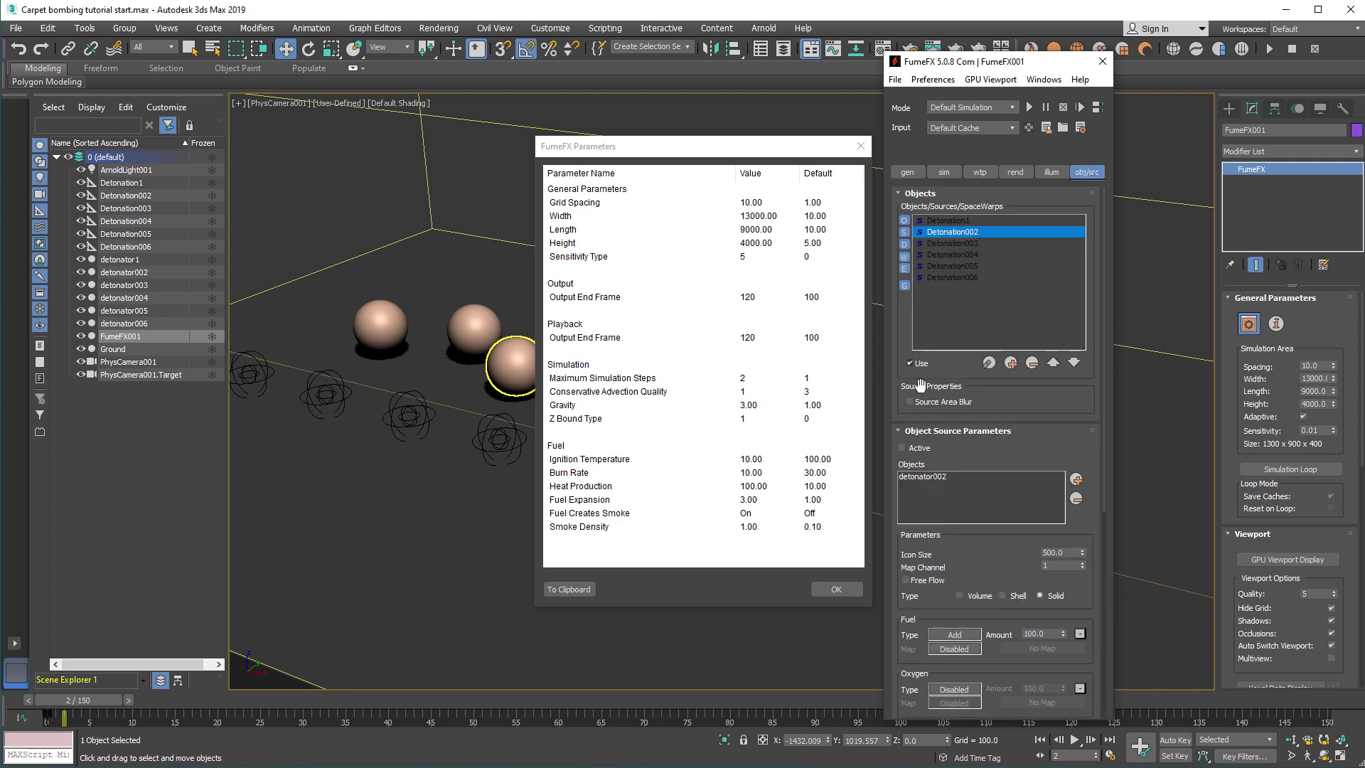
pyautogui.click(121, 350)
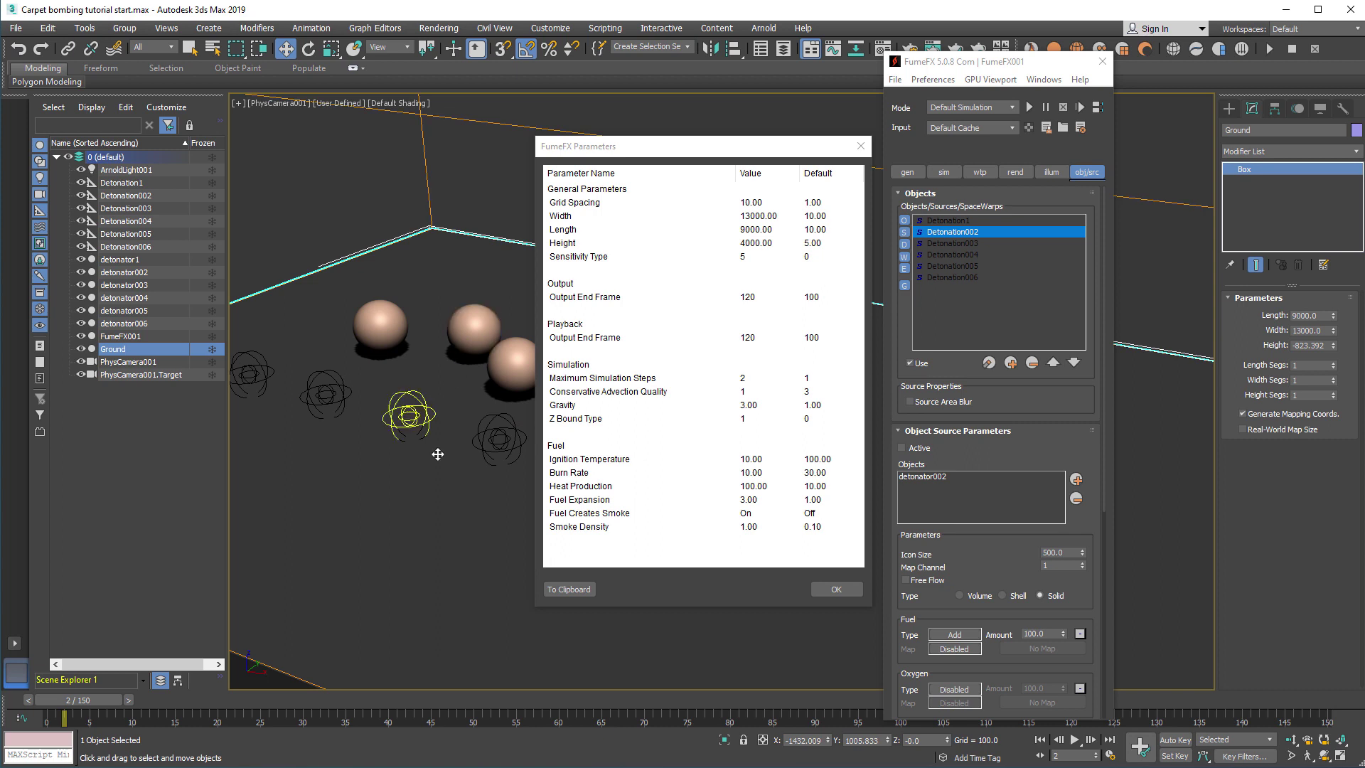
pyautogui.click(944, 173)
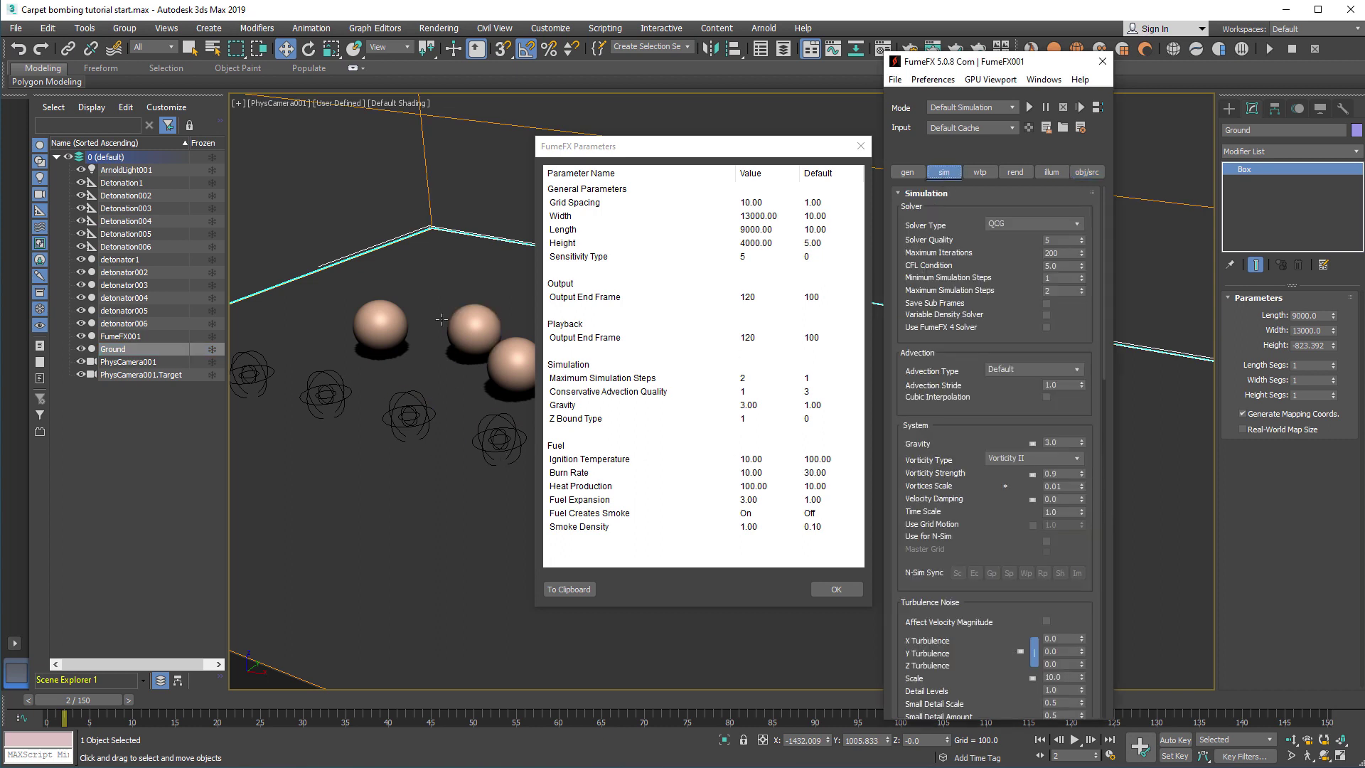
pyautogui.click(420, 125)
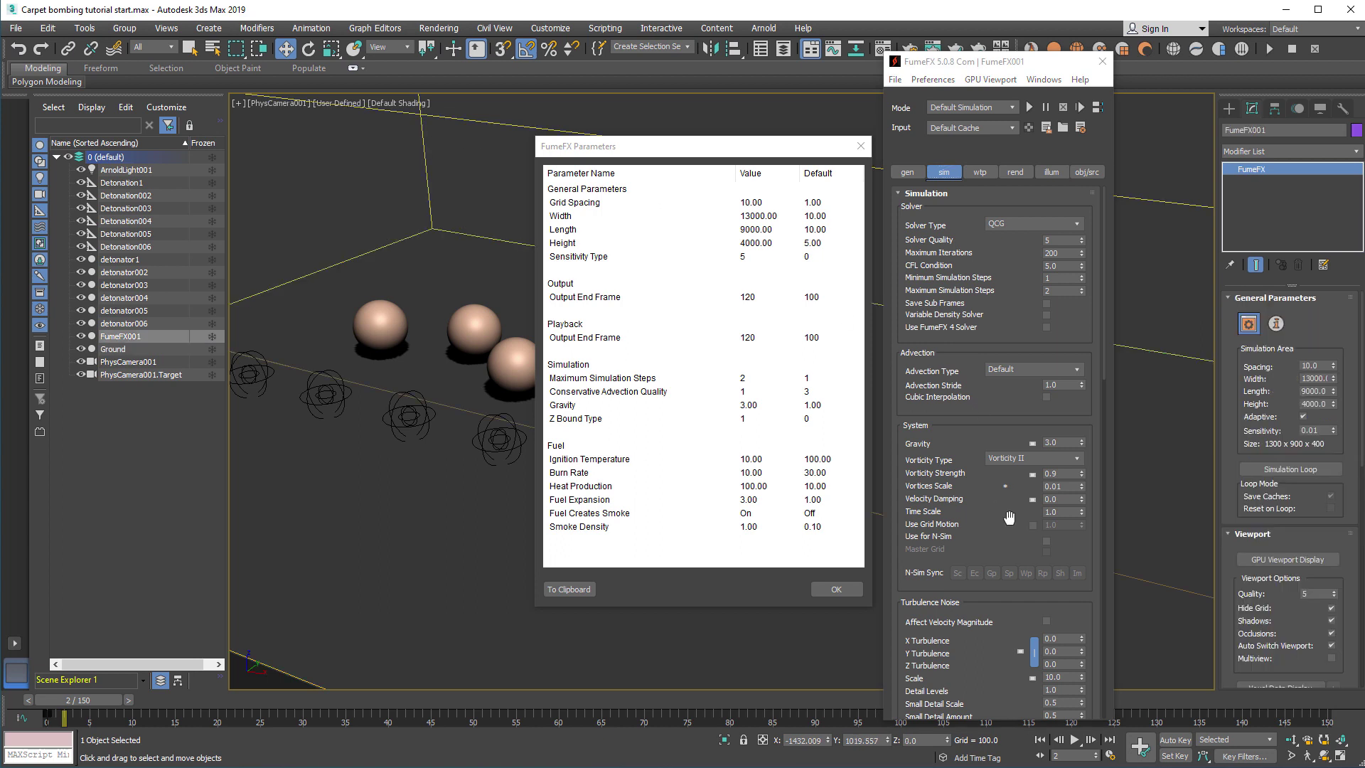
pyautogui.scroll(-3, 1009, 516)
pyautogui.scroll(-3, 1010, 512)
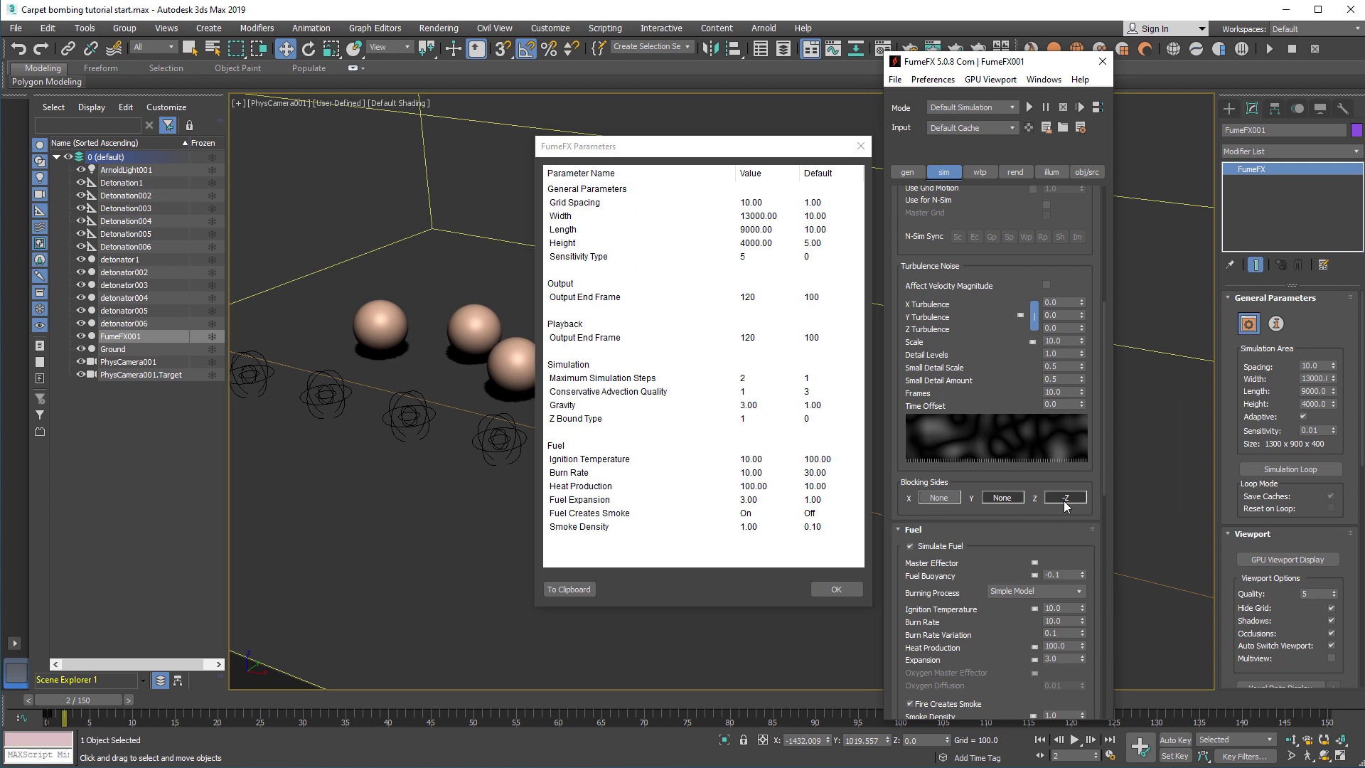
pyautogui.scroll(-1, 1028, 523)
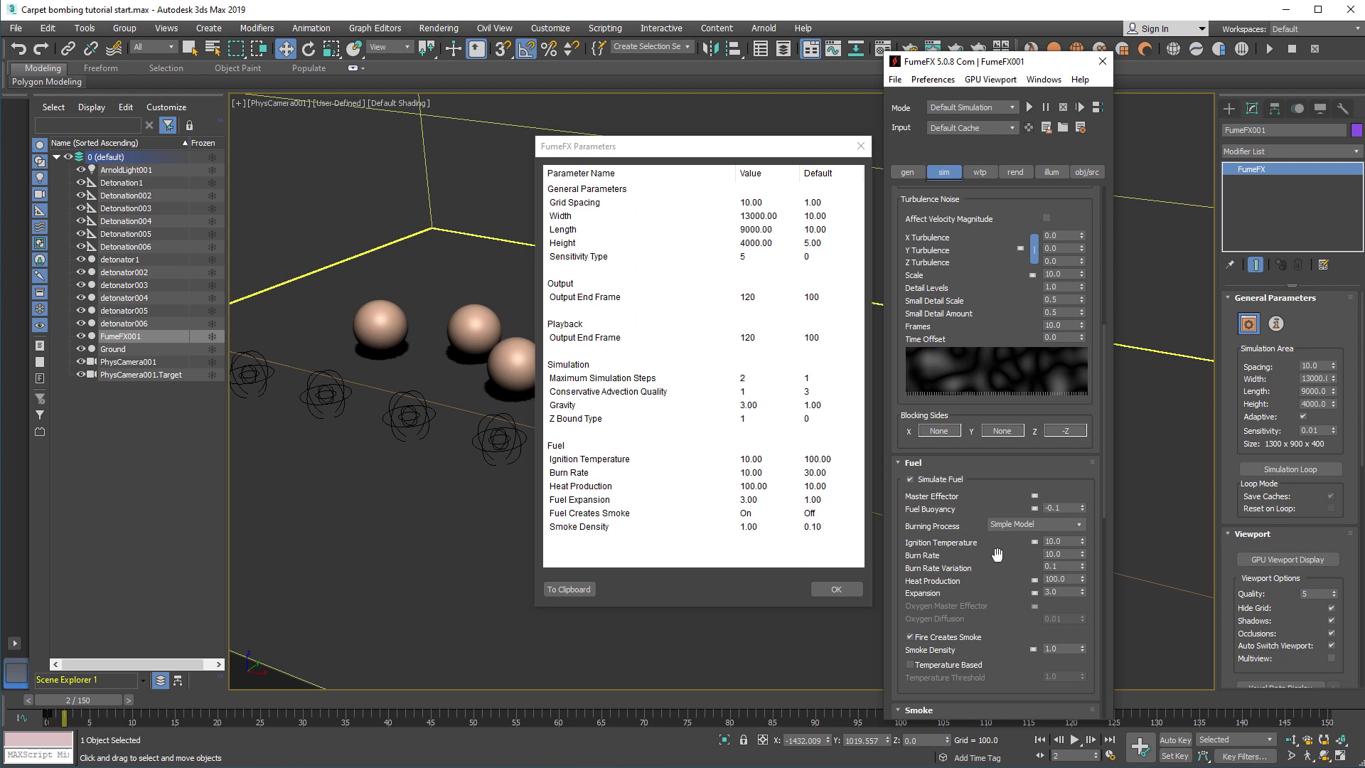
pyautogui.moveTo(997, 554); pyautogui.dragTo(987, 383)
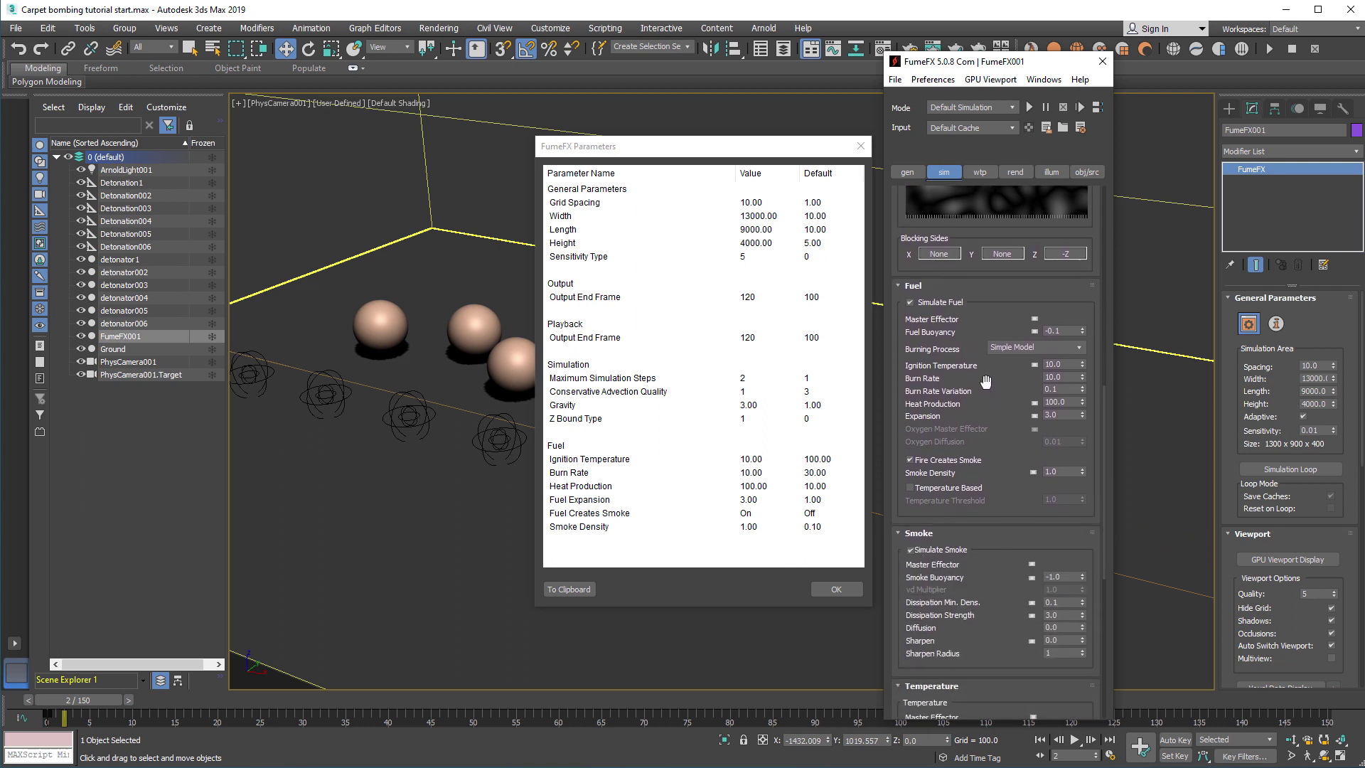
pyautogui.moveTo(1003, 404); pyautogui.dragTo(1002, 381)
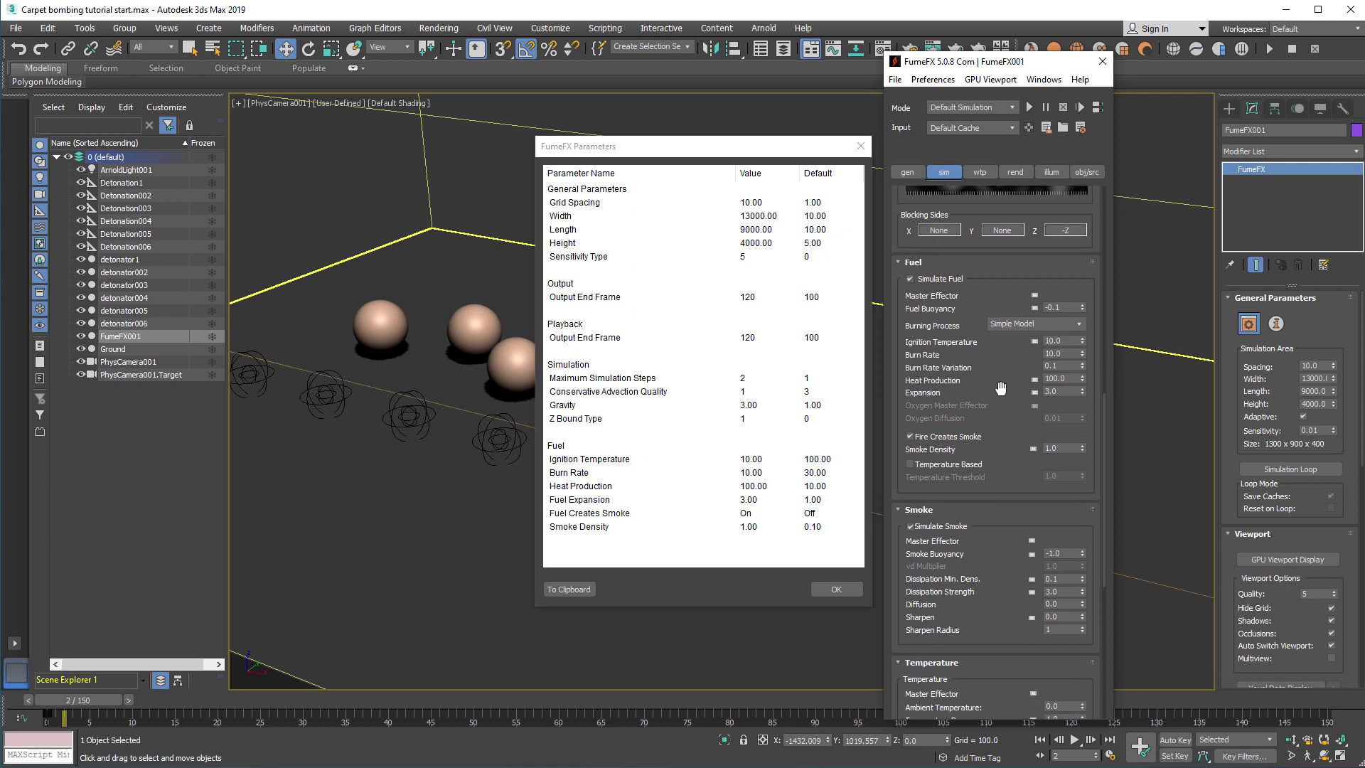
pyautogui.doubleClick(1066, 341)
pyautogui.click(821, 459)
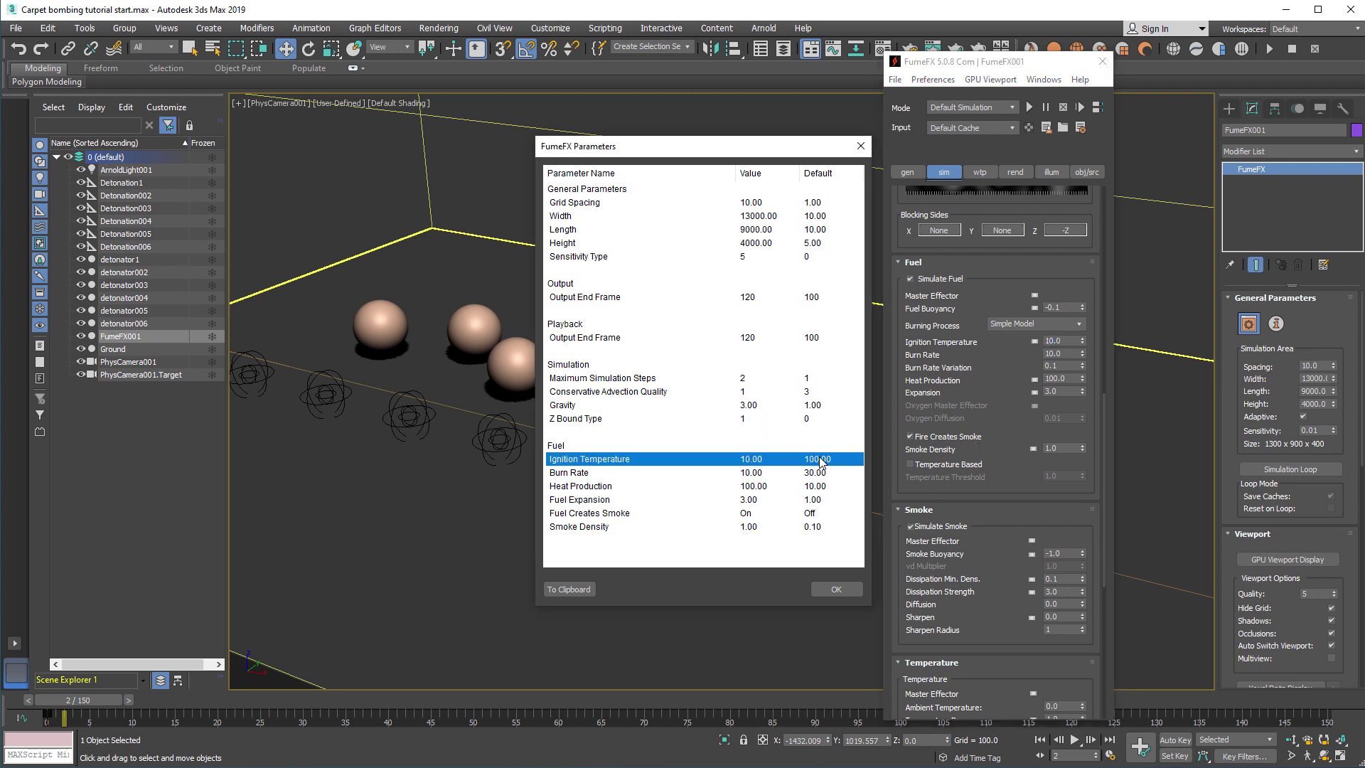
pyautogui.click(1071, 341)
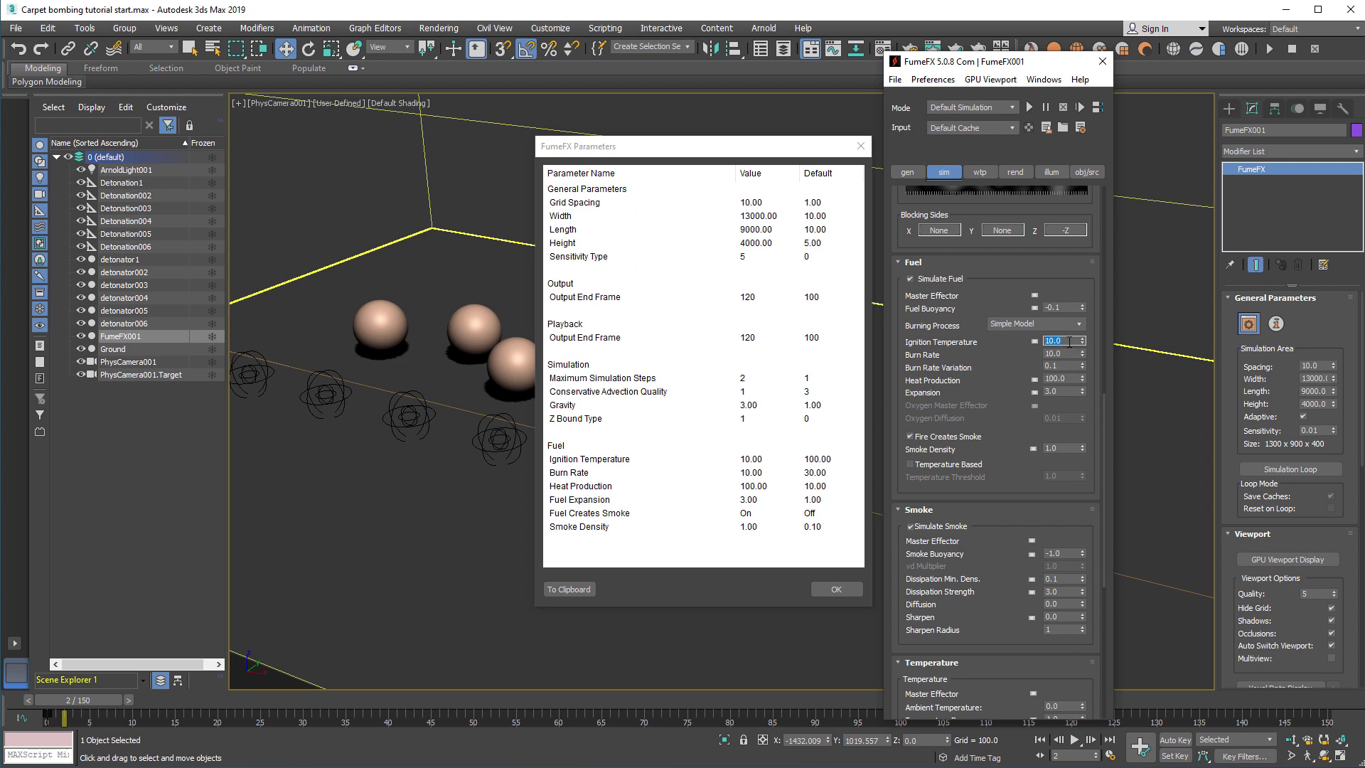
pyautogui.click(1081, 233)
pyautogui.click(1072, 351)
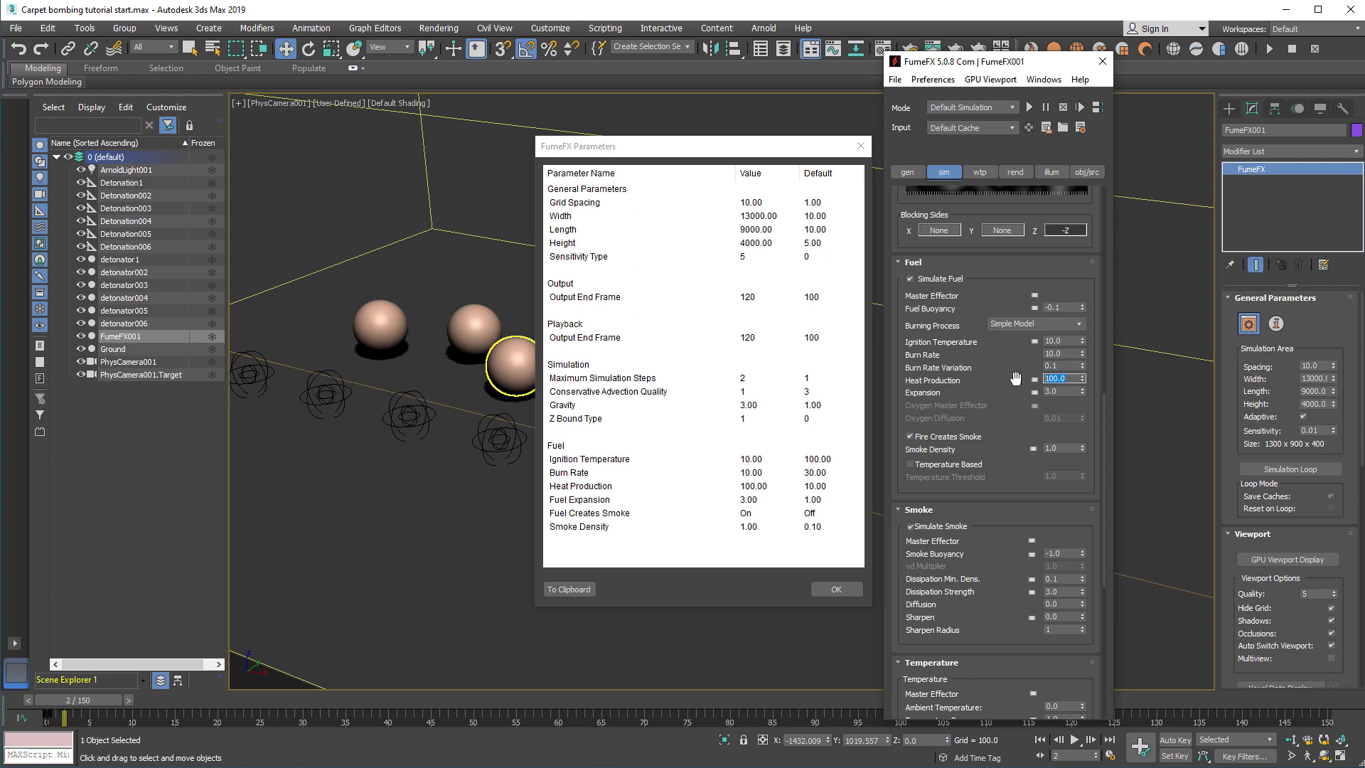
# Enter 3.0 in the Expansion spinner of the FumeFX sim tab's Fuel rollout.
pyautogui.moveTo(1051, 433); pyautogui.dragTo(1049, 388)
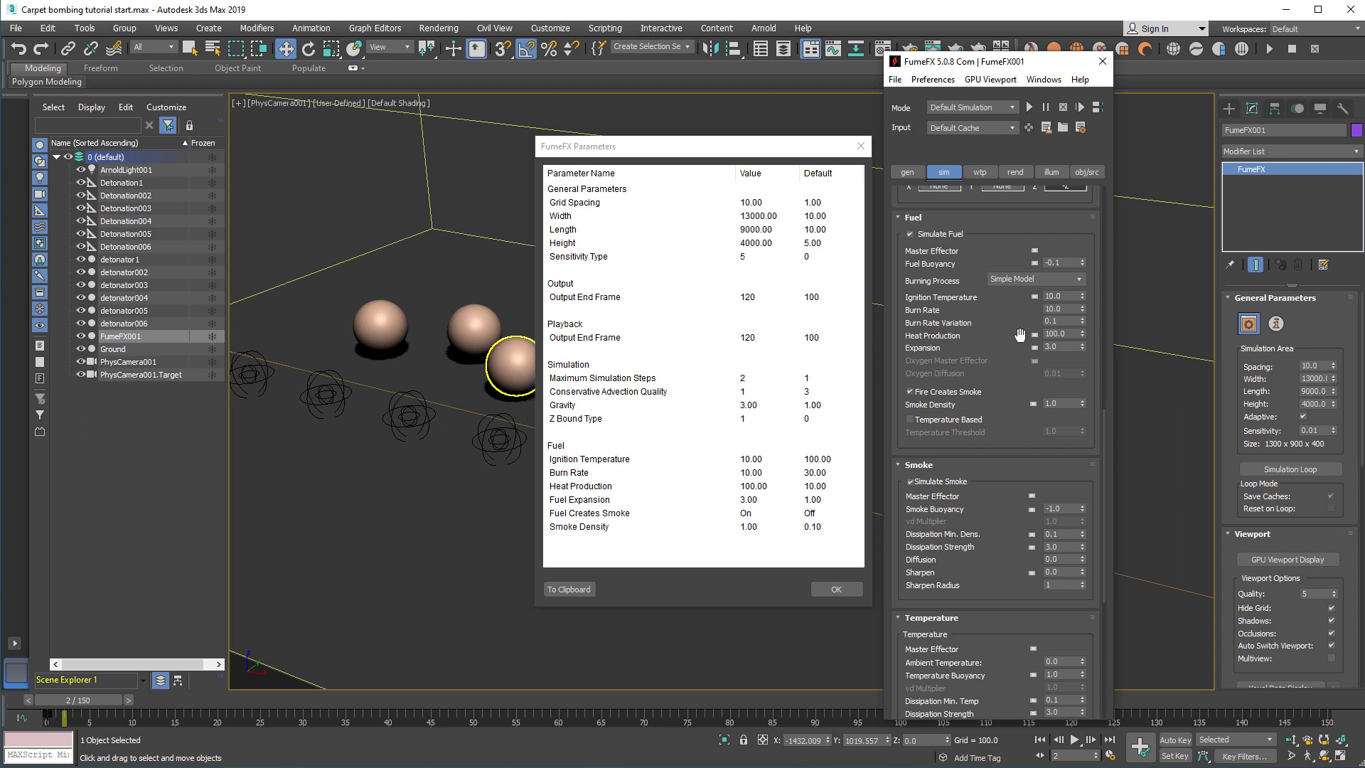
pyautogui.doubleClick(1062, 346)
pyautogui.moveTo(1071, 358); pyautogui.dragTo(1067, 333)
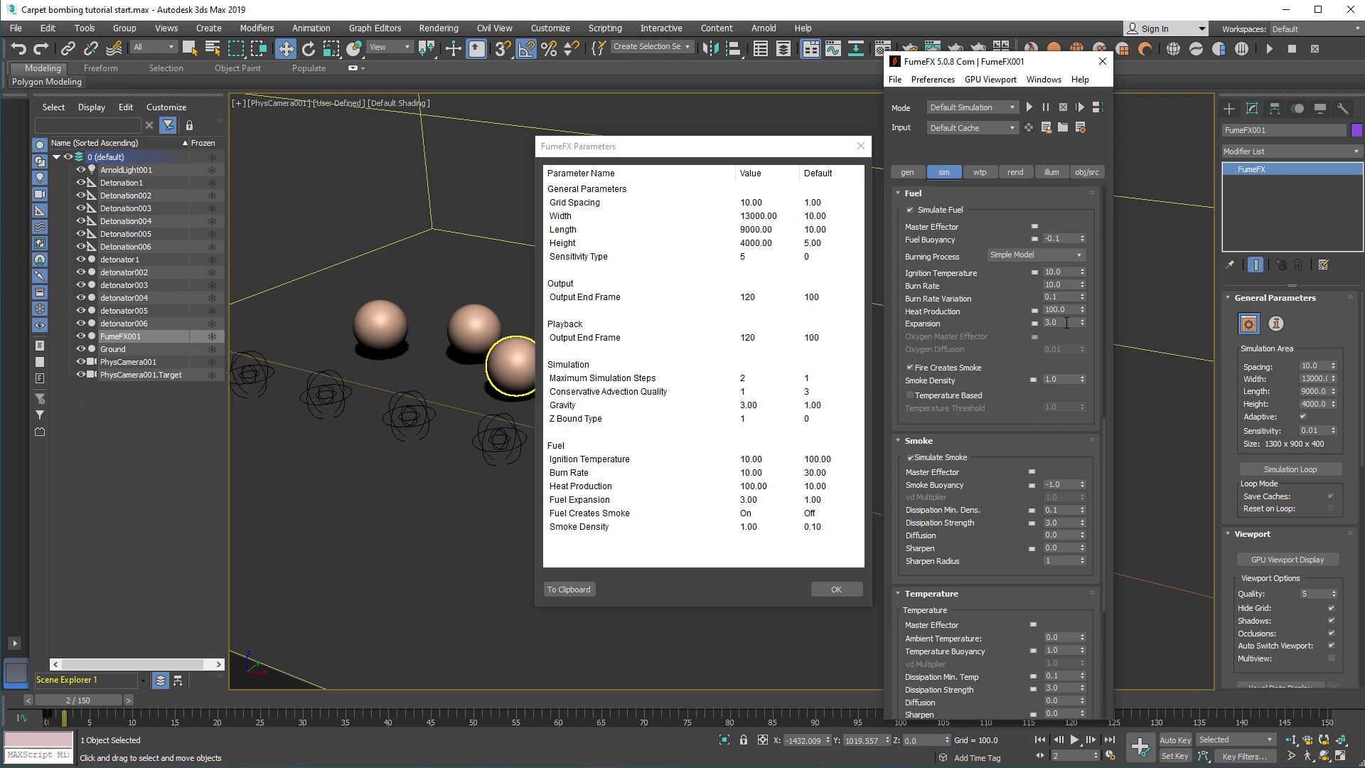
pyautogui.click(1063, 321)
pyautogui.doubleClick(1072, 323)
# Check the detonator source's Velocity Normal value of 450.0 in the obj/src settings.
pyautogui.click(1082, 174)
pyautogui.click(1081, 174)
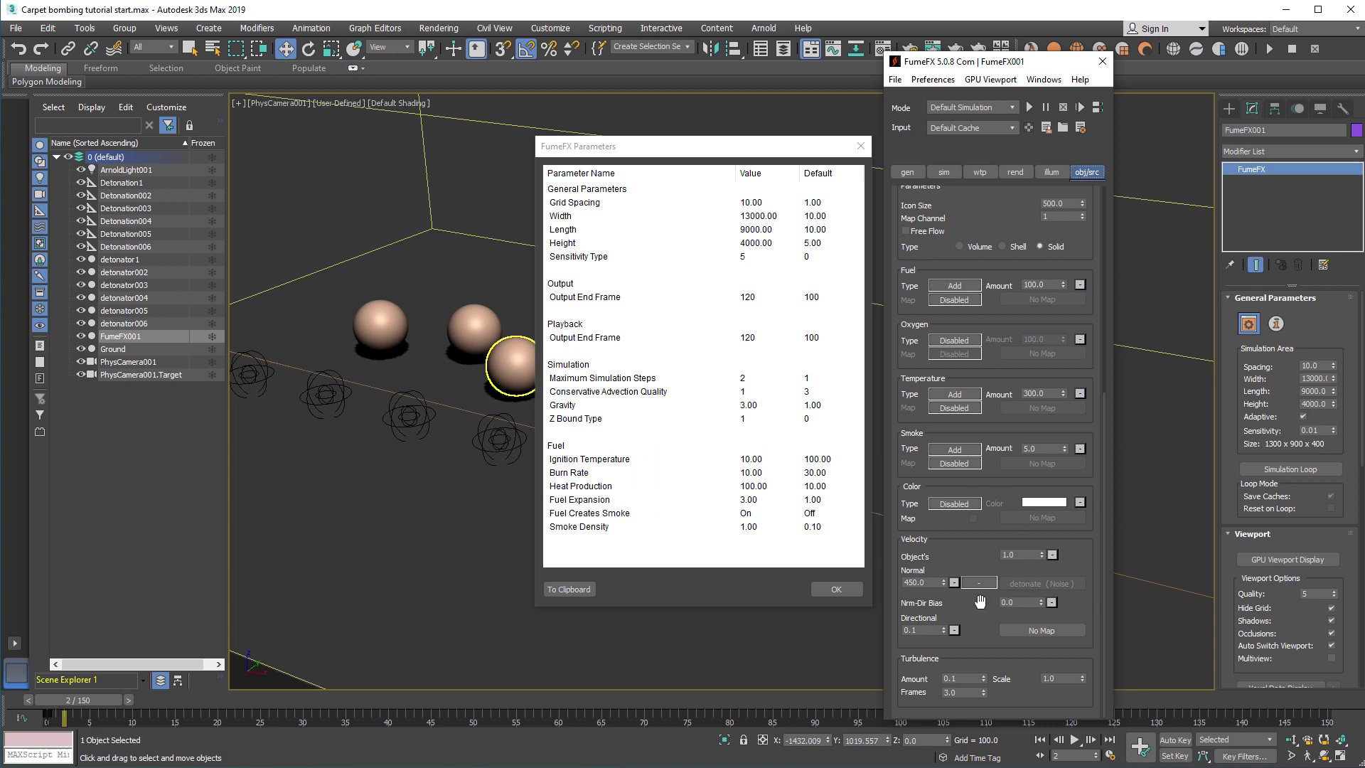
pyautogui.doubleClick(924, 583)
# Back in the sim settings, toggle Fire Creates Smoke off and on again.
pyautogui.click(945, 173)
pyautogui.scroll(-5, 1009, 379)
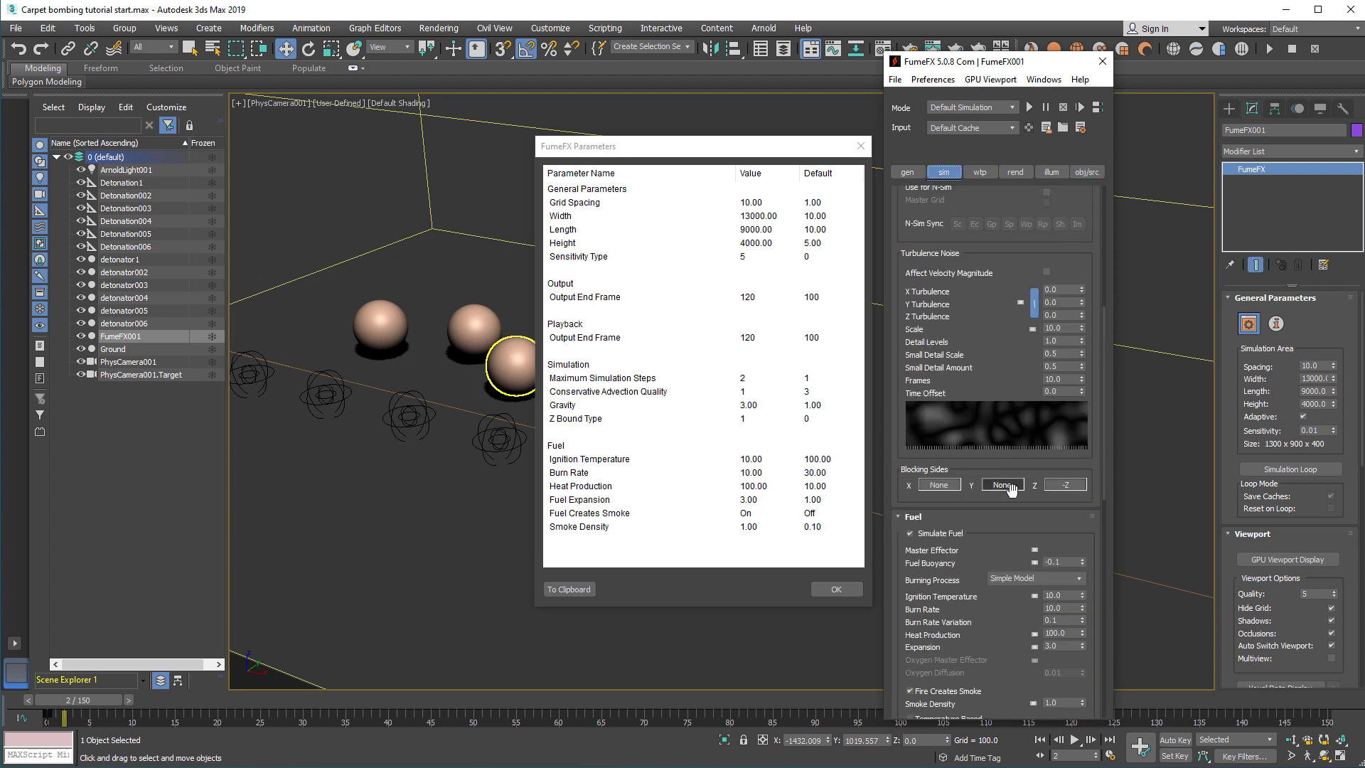
pyautogui.scroll(-5, 1016, 527)
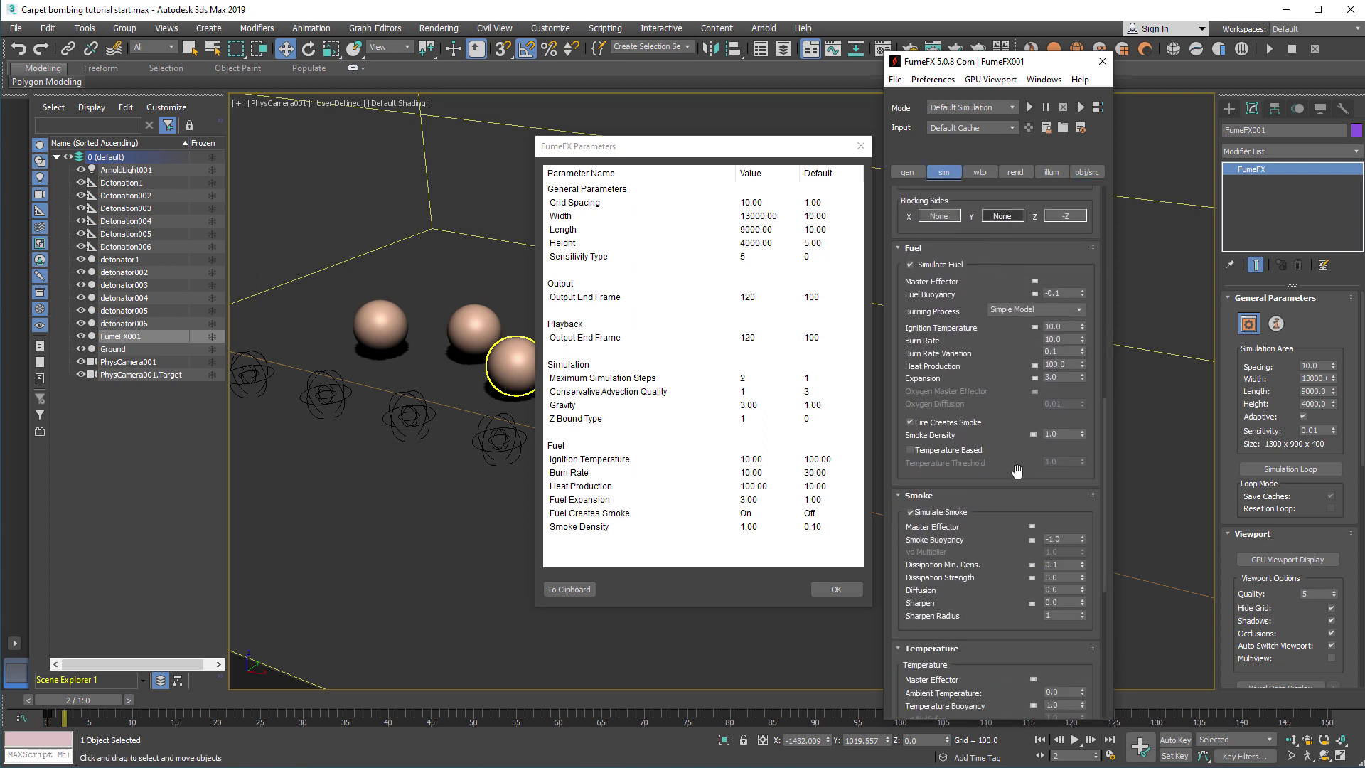
pyautogui.scroll(-3, 1018, 477)
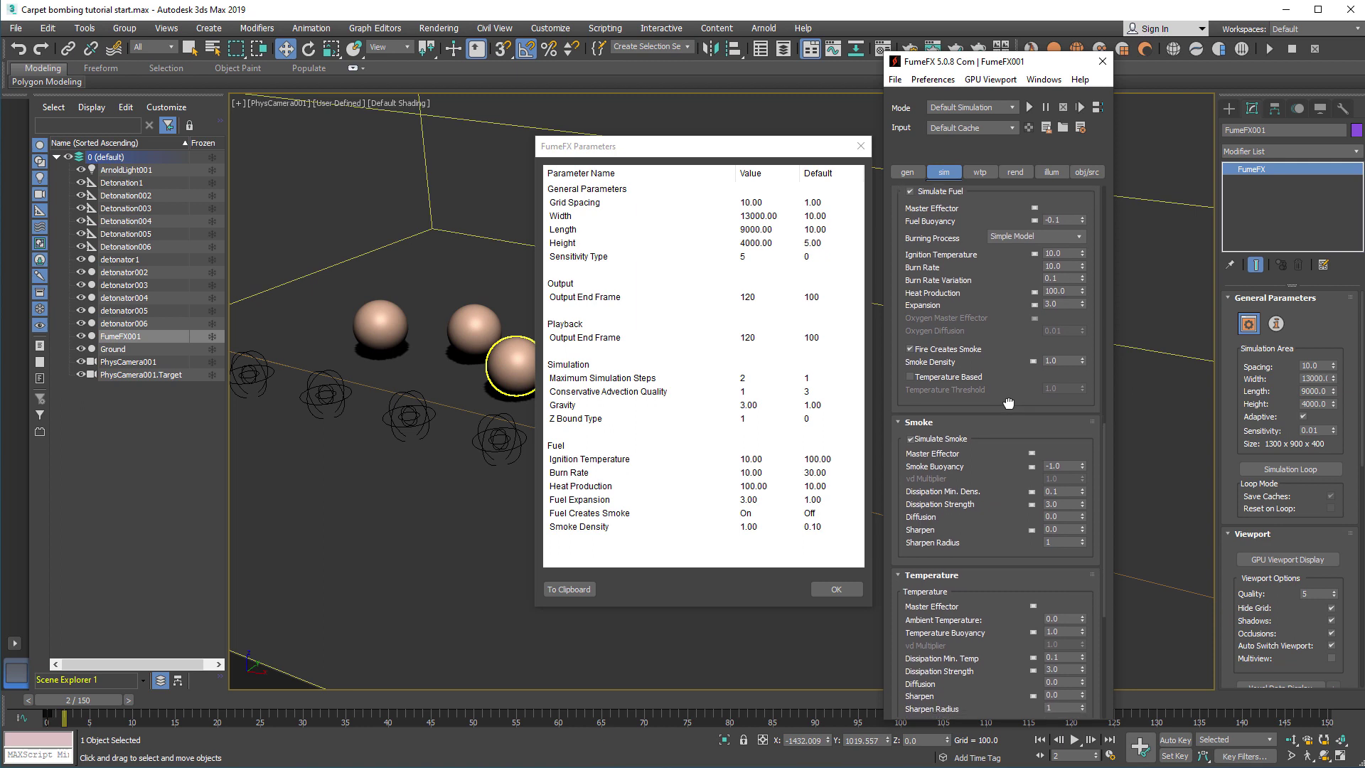
pyautogui.click(910, 347)
pyautogui.click(910, 347)
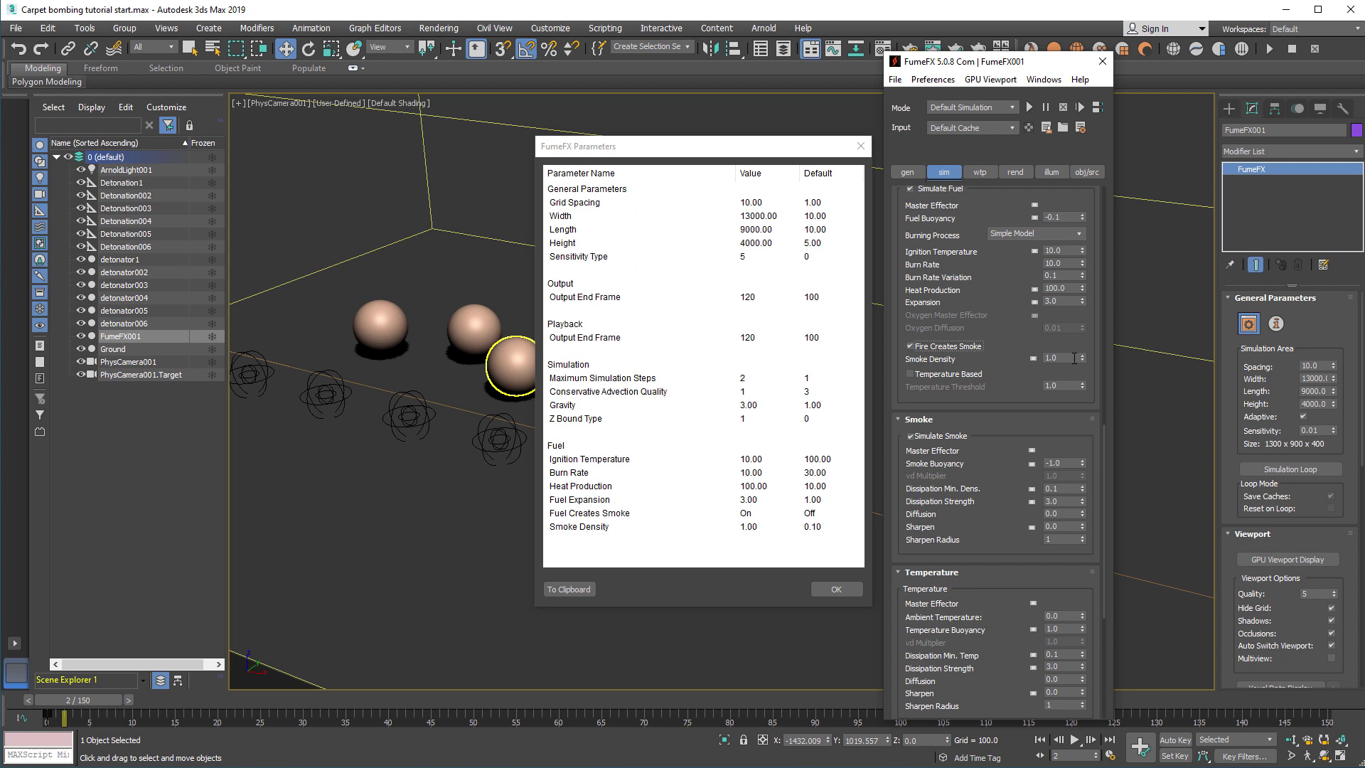
# Close the FumeFX Parameters reference sheet with OK.
pyautogui.moveTo(1009, 497); pyautogui.dragTo(1043, 369)
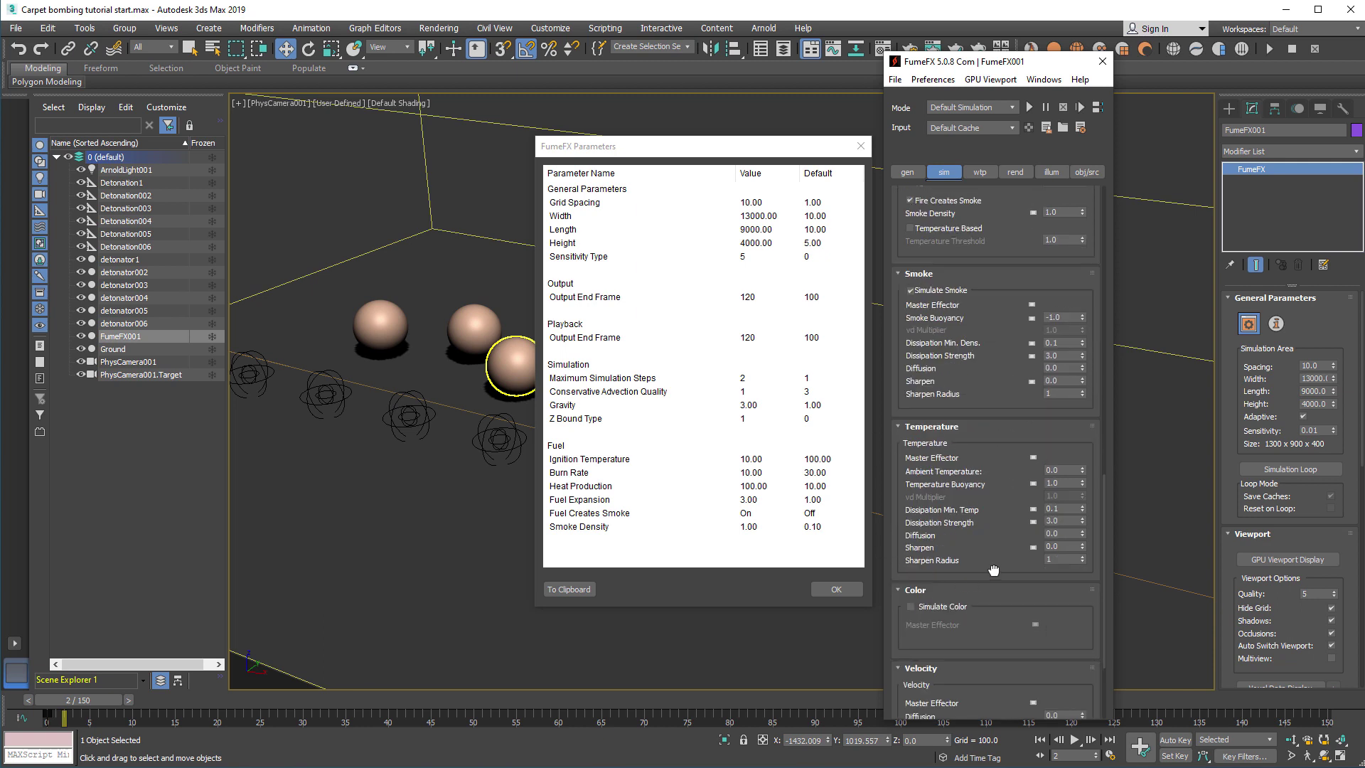
pyautogui.moveTo(994, 570); pyautogui.dragTo(955, 555)
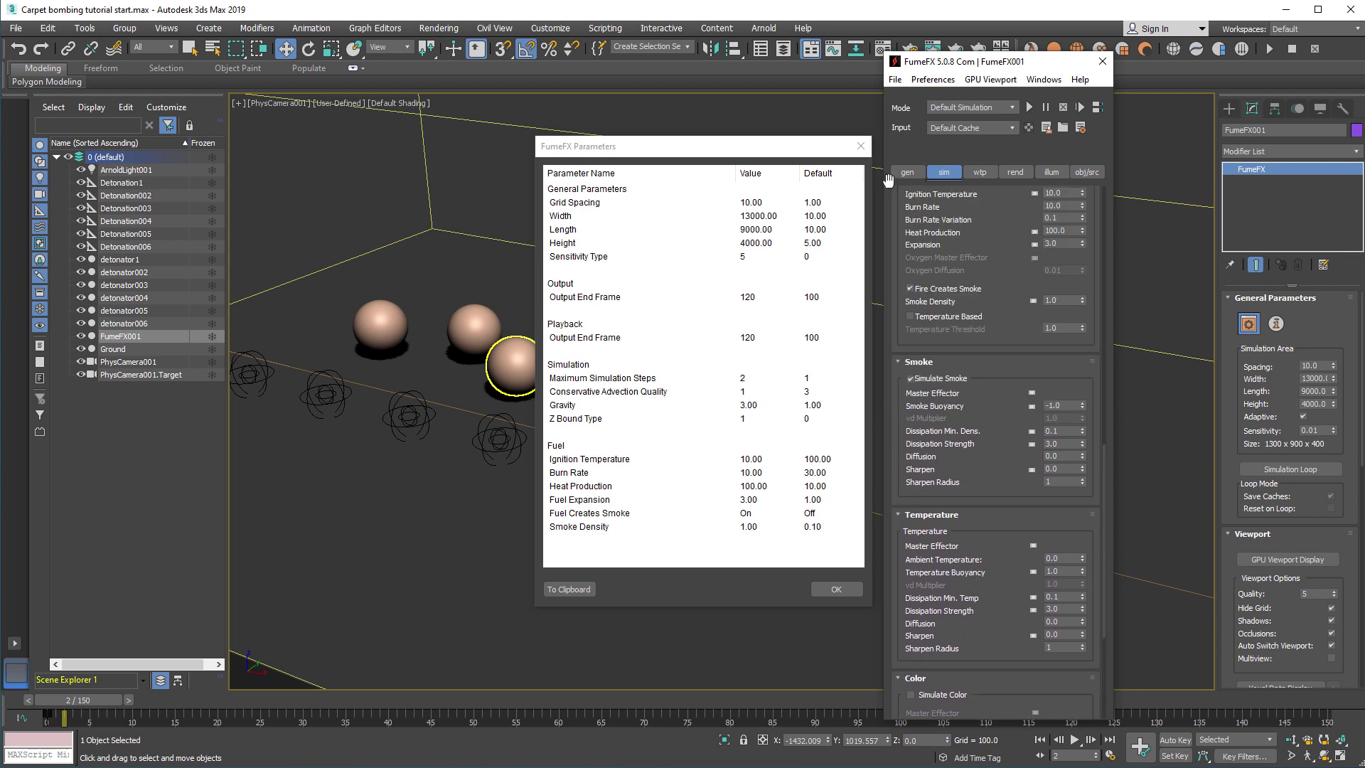
pyautogui.click(842, 590)
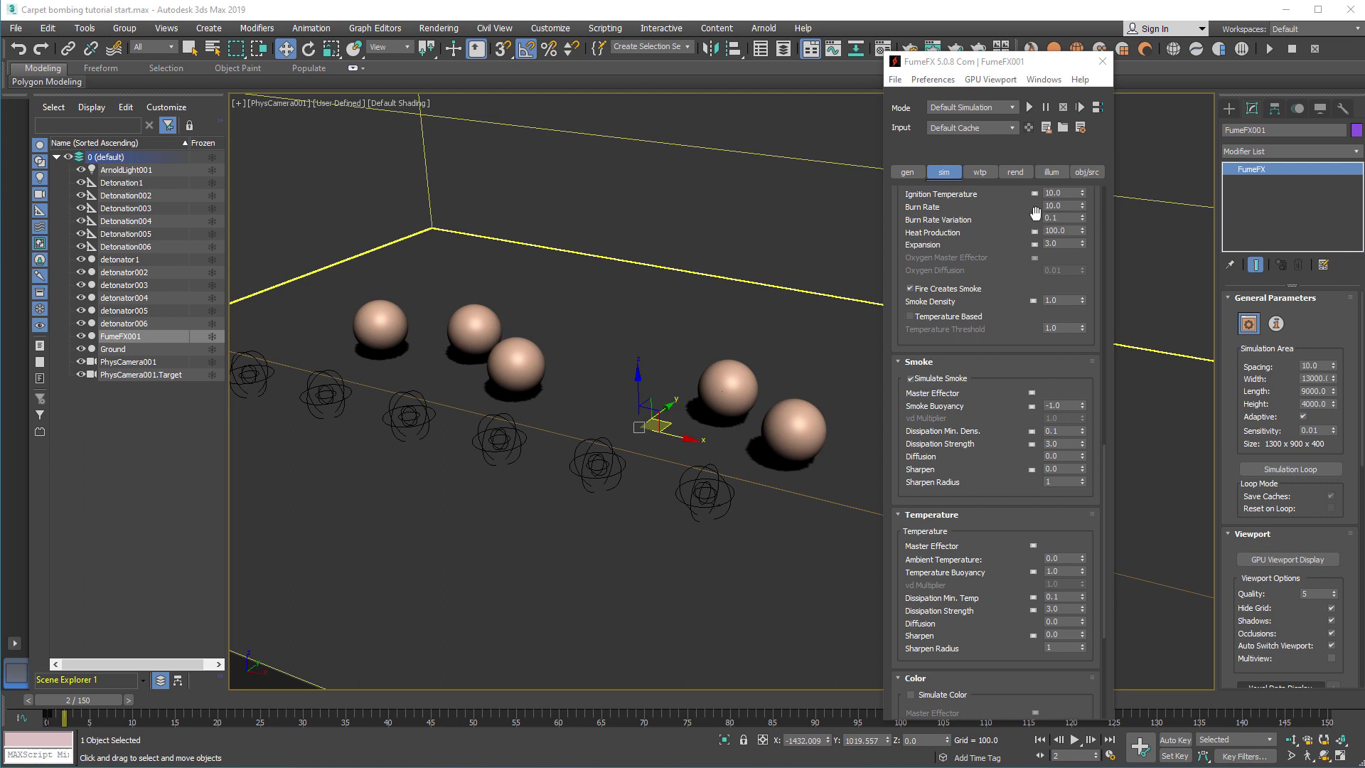
# In the rend tab, keep the Standard shader, collapse Fire, and set Smoke Opacity to 0.1.
pyautogui.click(1023, 174)
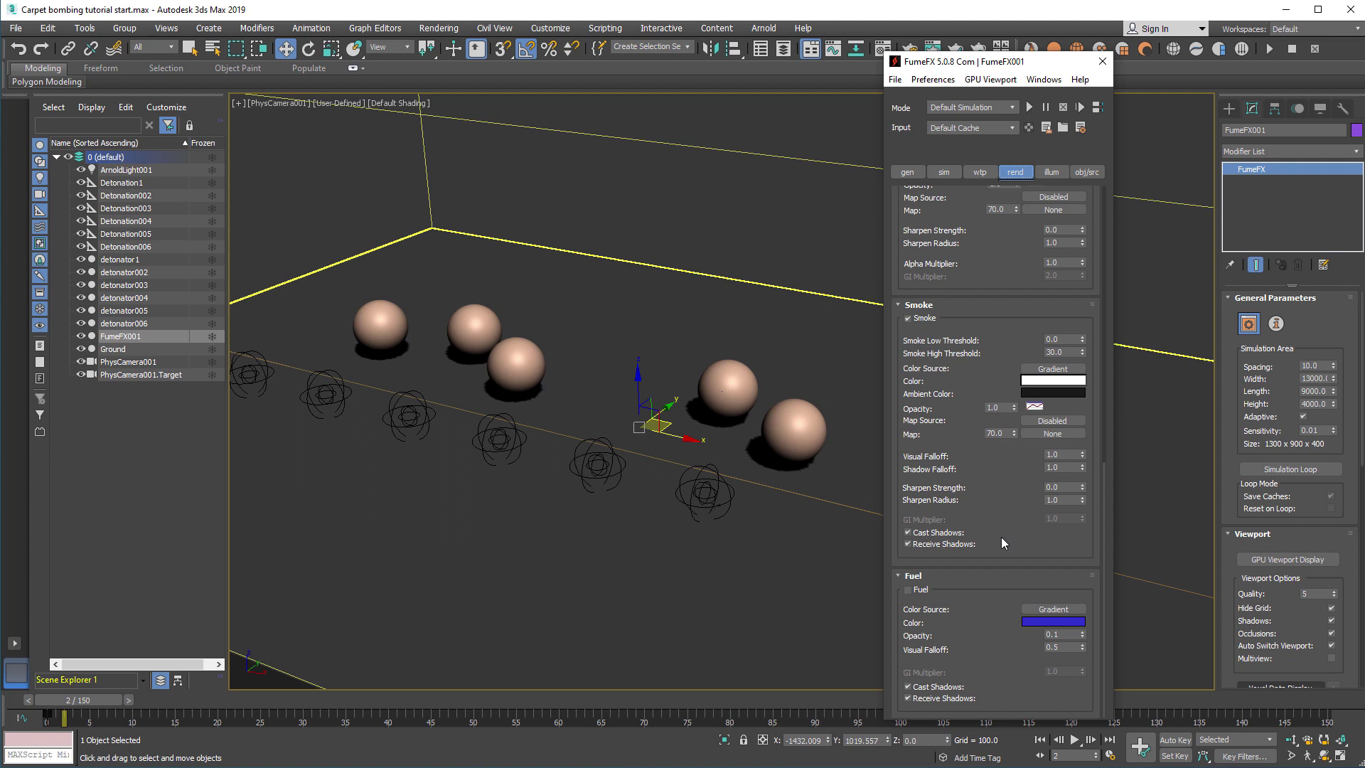
pyautogui.scroll(5, 983, 361)
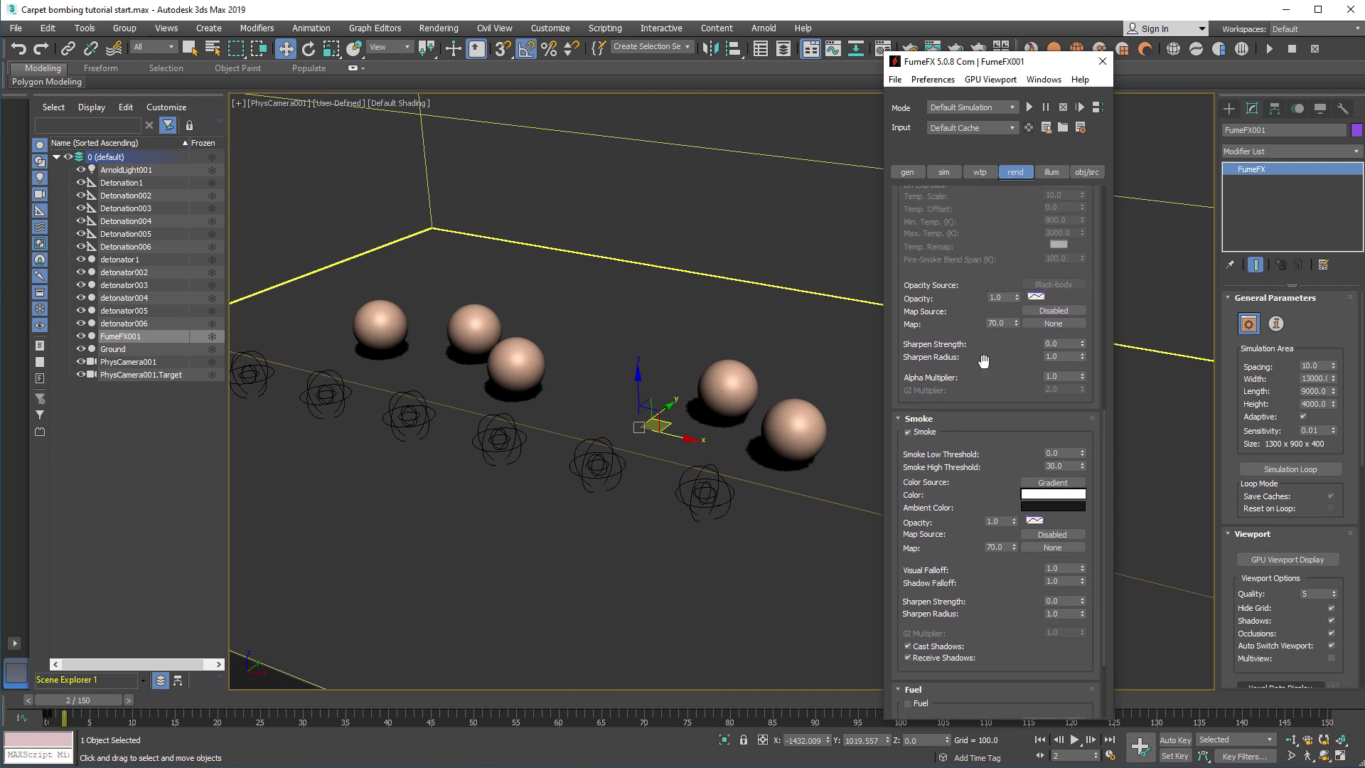
pyautogui.scroll(7, 982, 327)
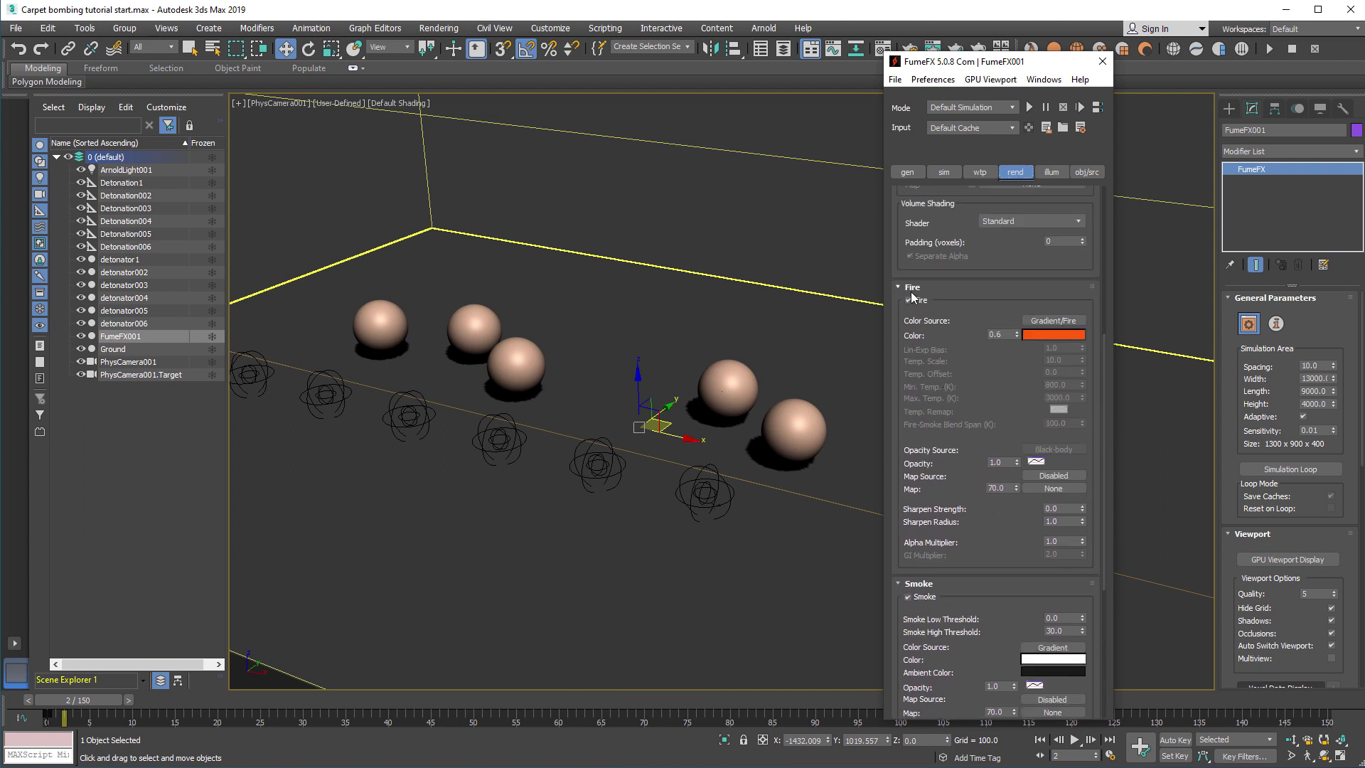
pyautogui.click(1082, 217)
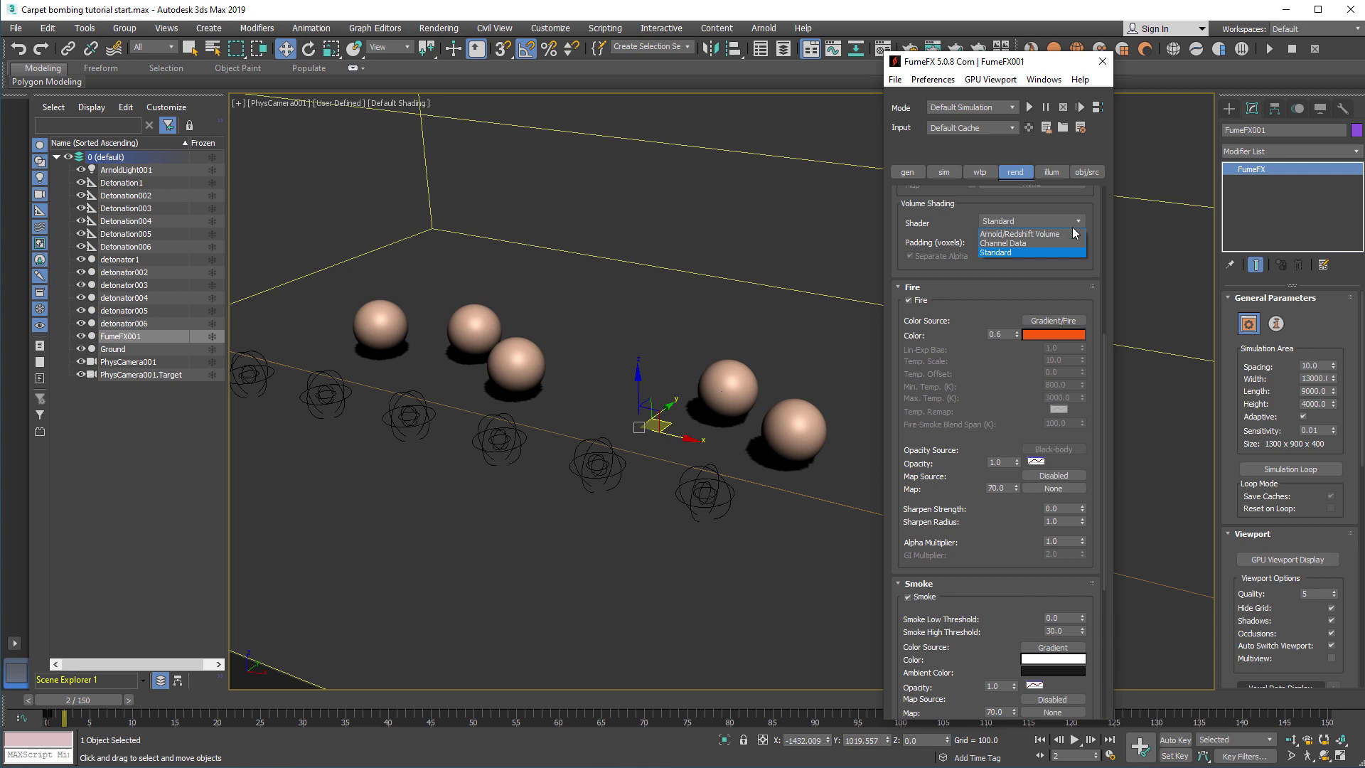
pyautogui.click(1010, 253)
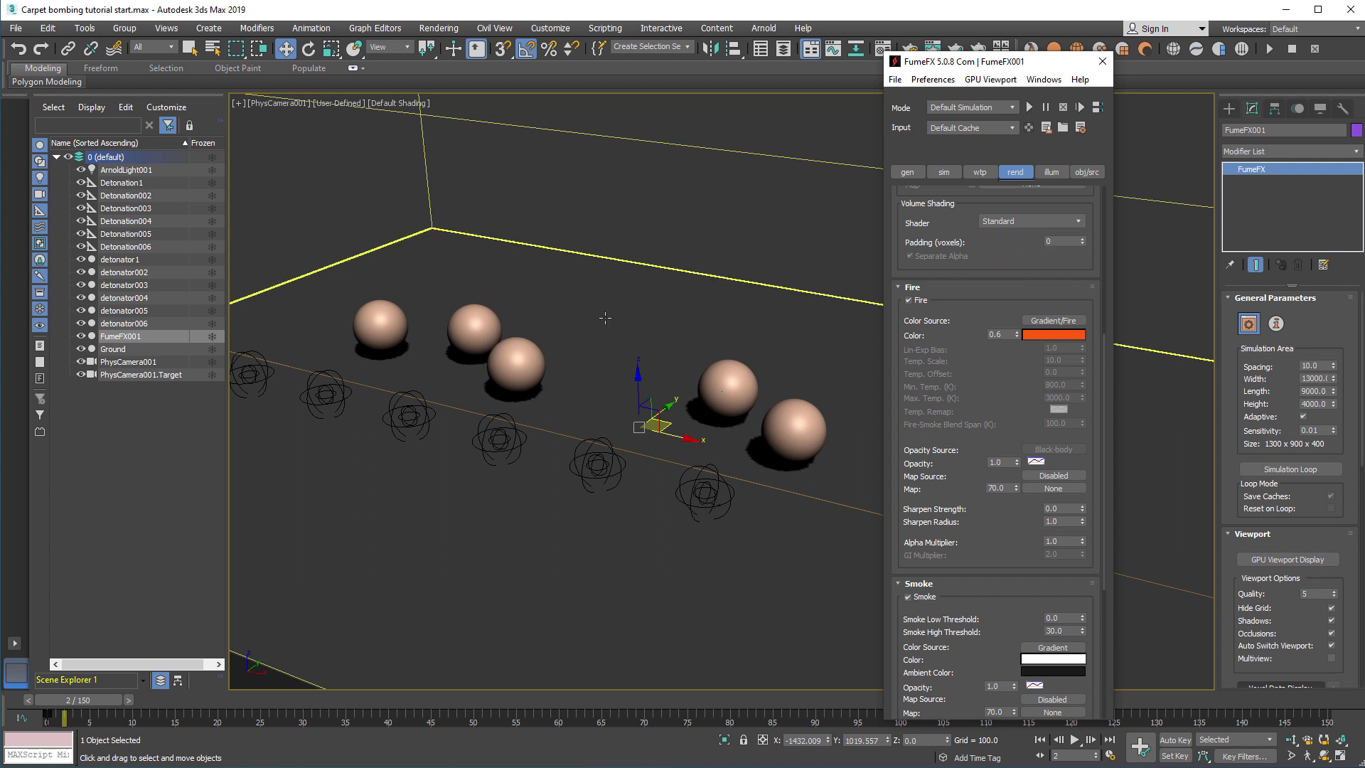
pyautogui.click(901, 288)
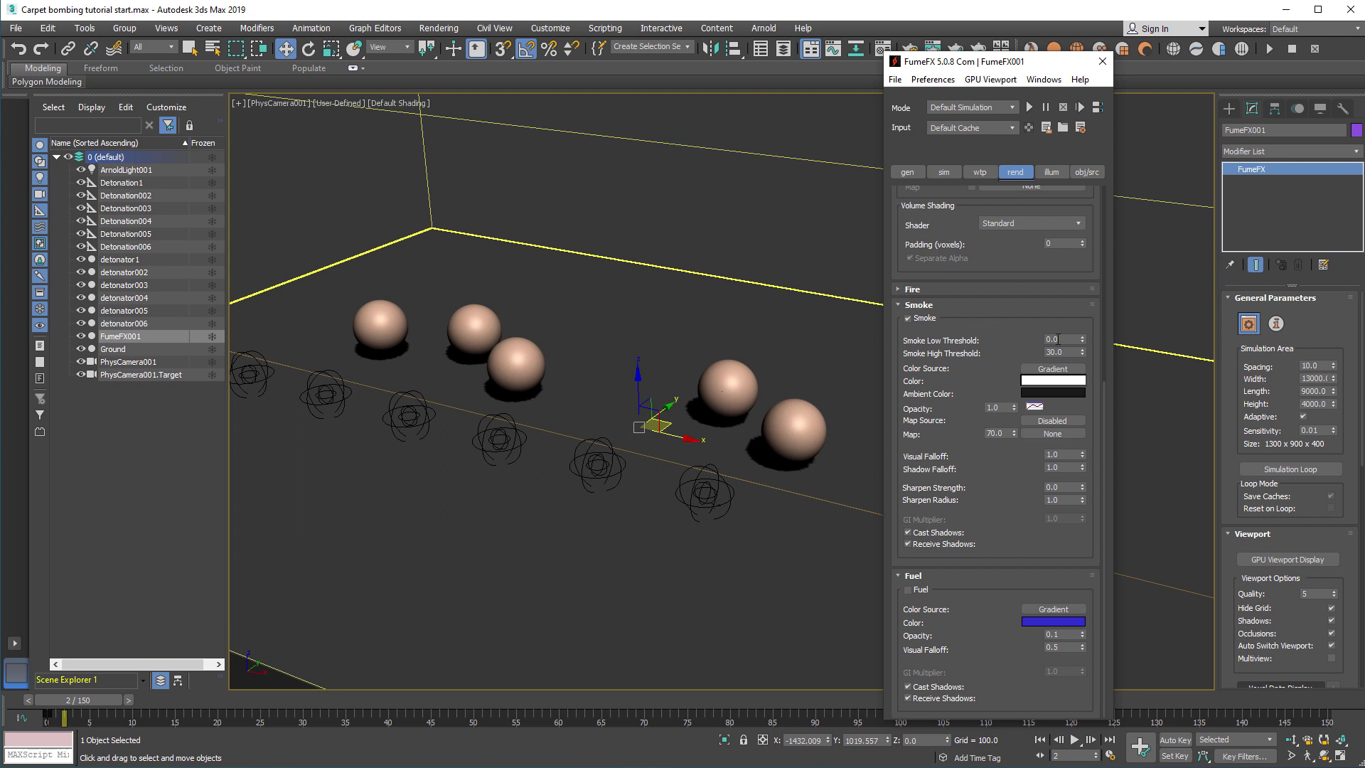
pyautogui.doubleClick(994, 407)
# Start the explosion simulation with GPU Viewport Display enabled.
pyautogui.scroll(3, 944, 582)
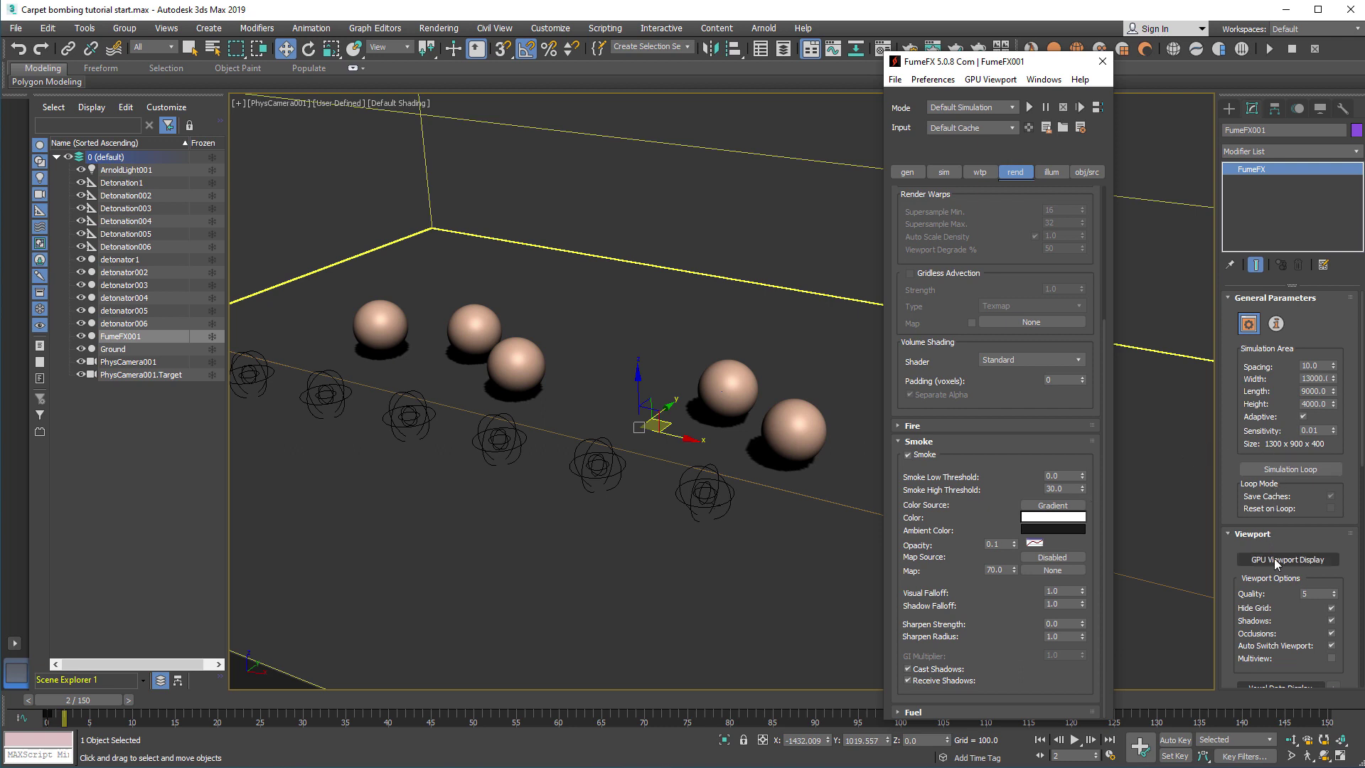
pyautogui.click(1028, 107)
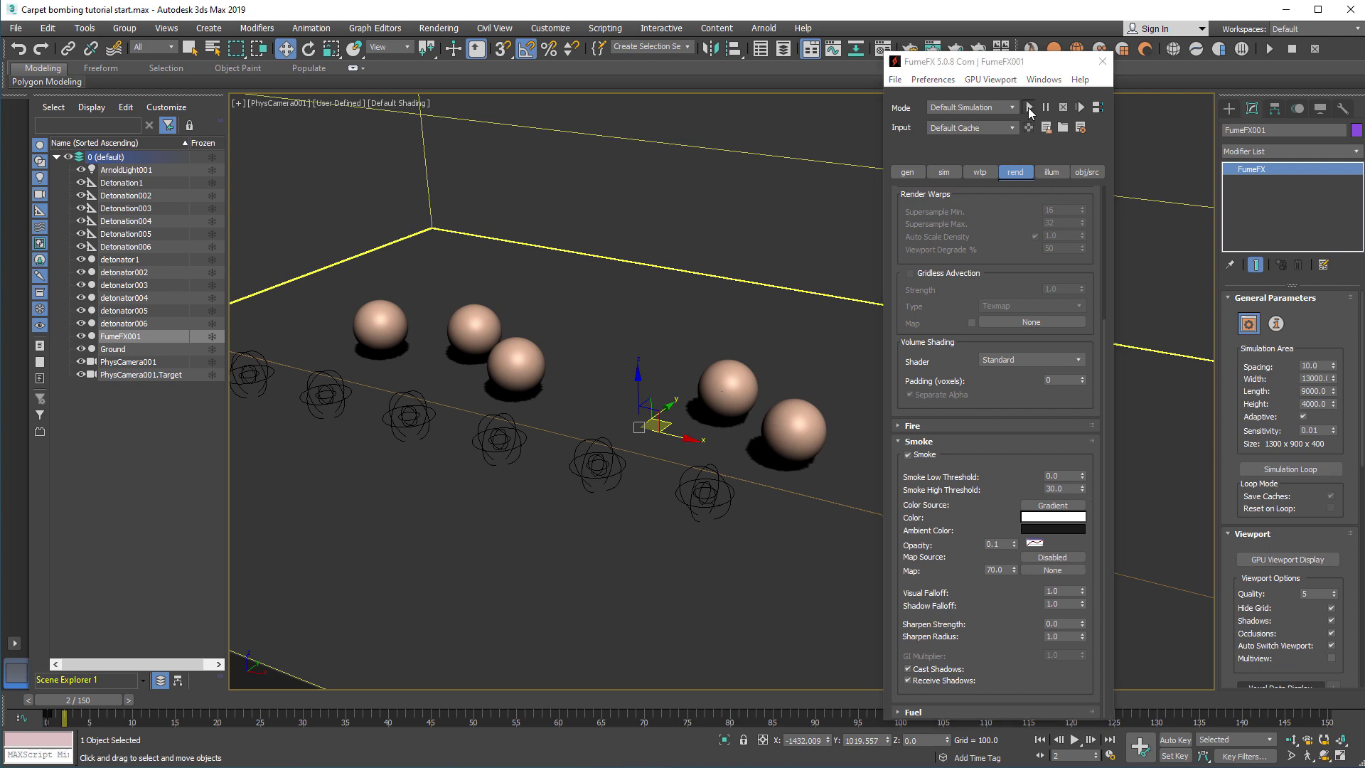
pyautogui.click(1277, 561)
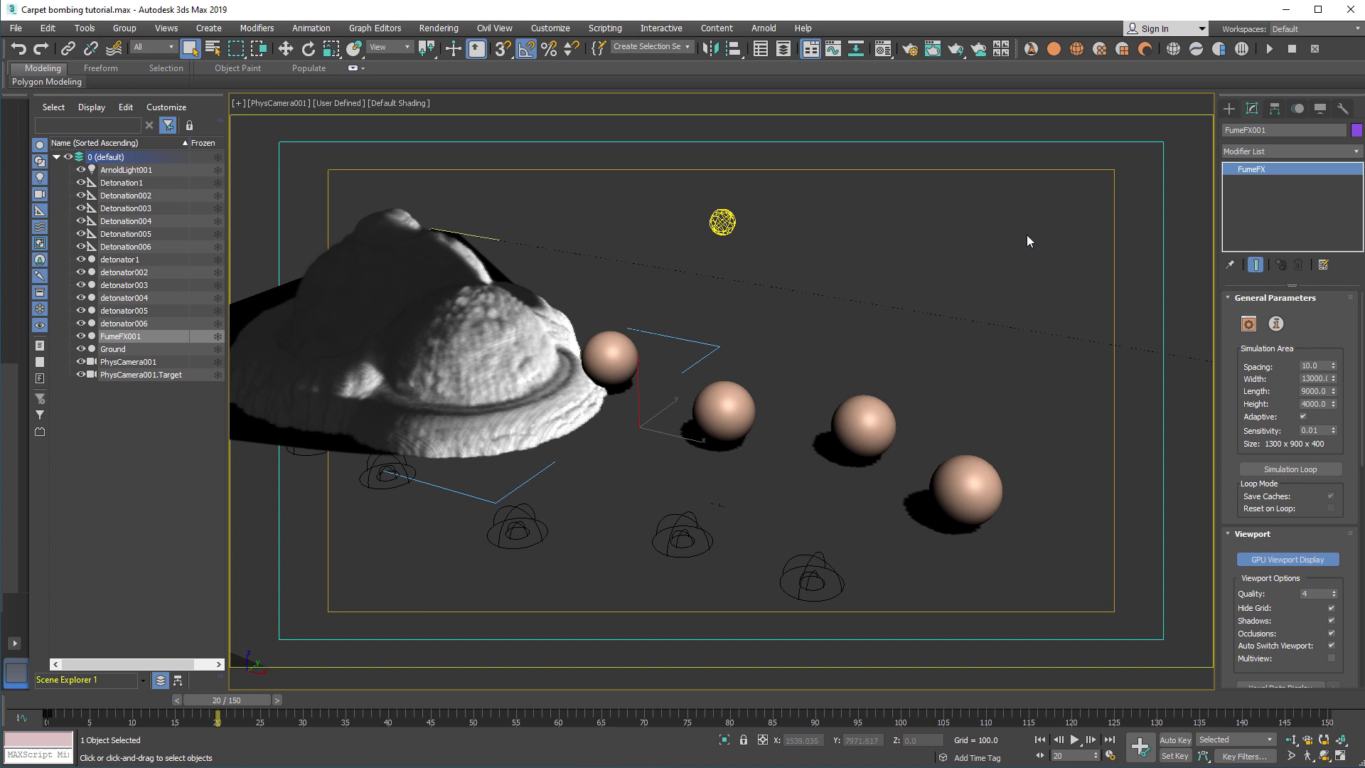
# Open Arnold RenderView from the Arnold menu and start a live IPR render.
pyautogui.click(769, 29)
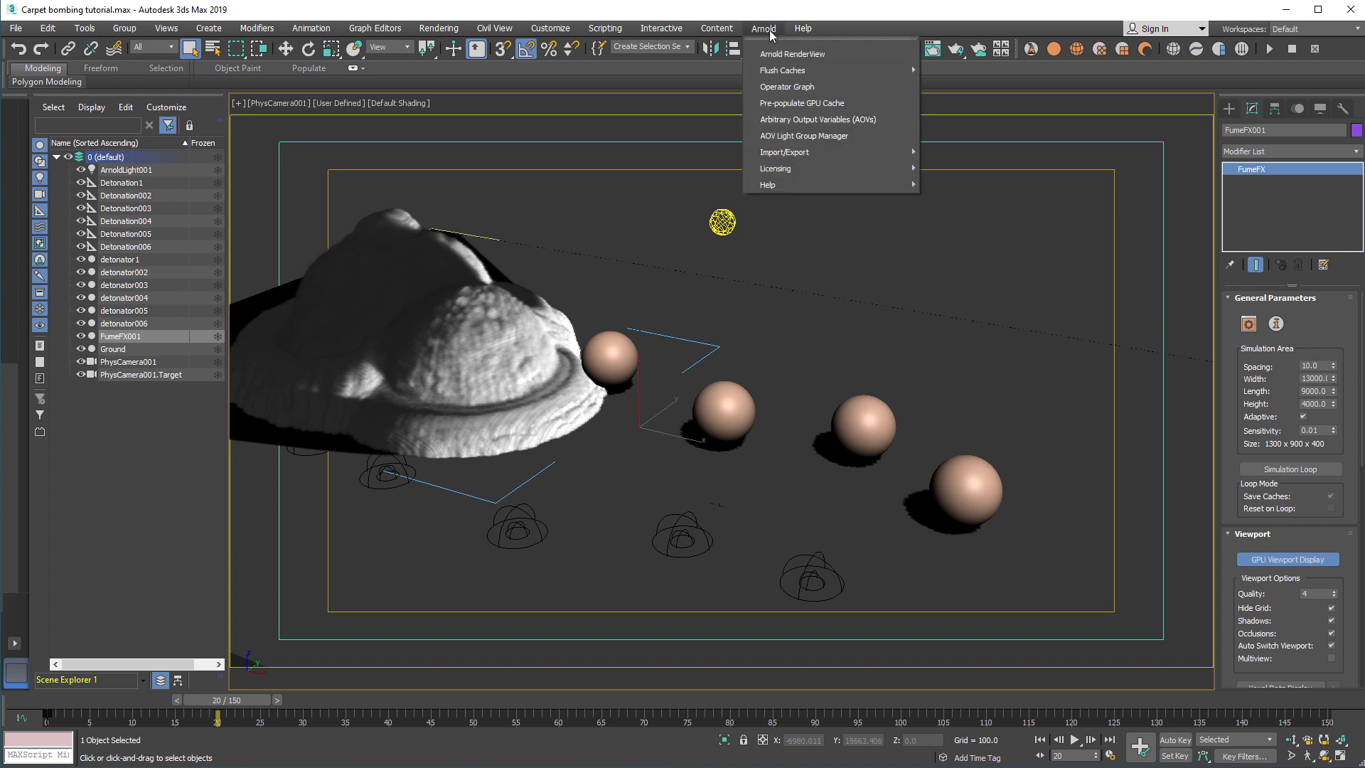
pyautogui.click(790, 54)
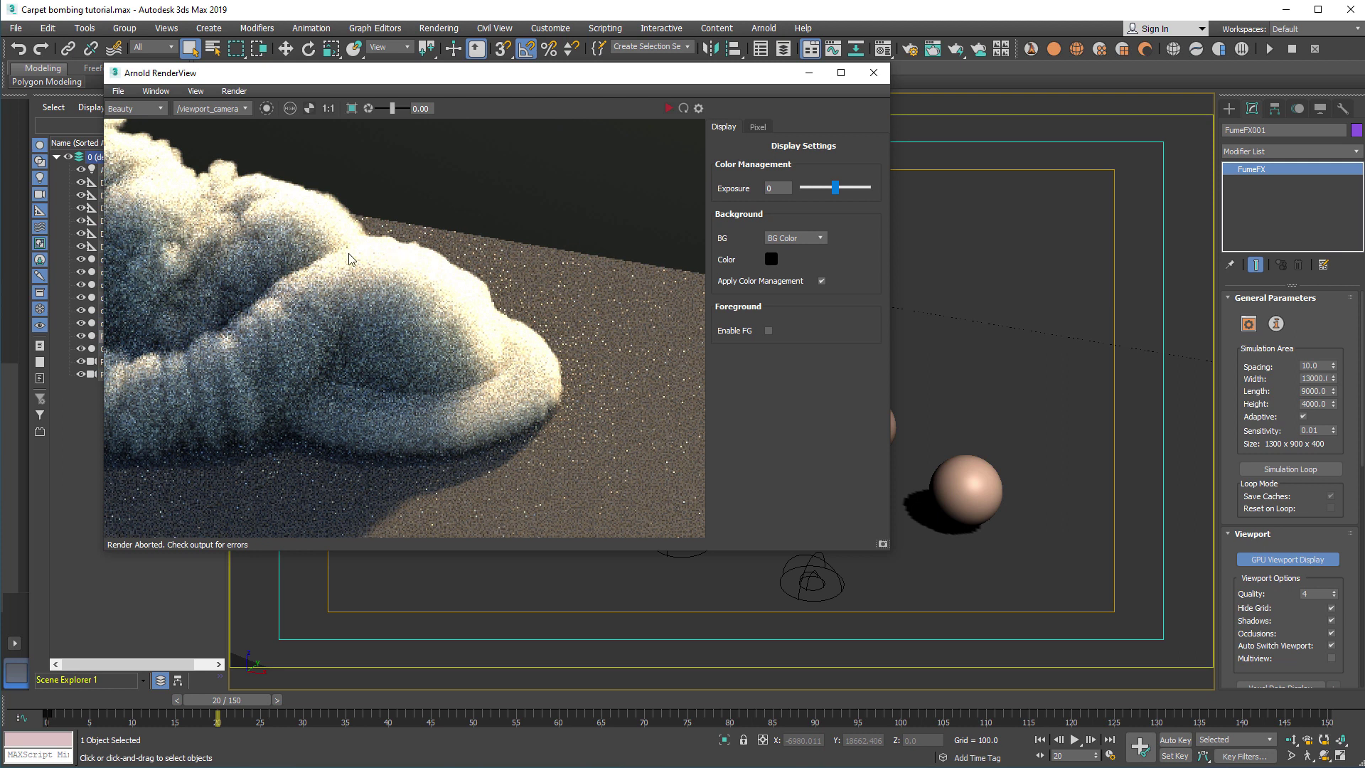
pyautogui.click(674, 109)
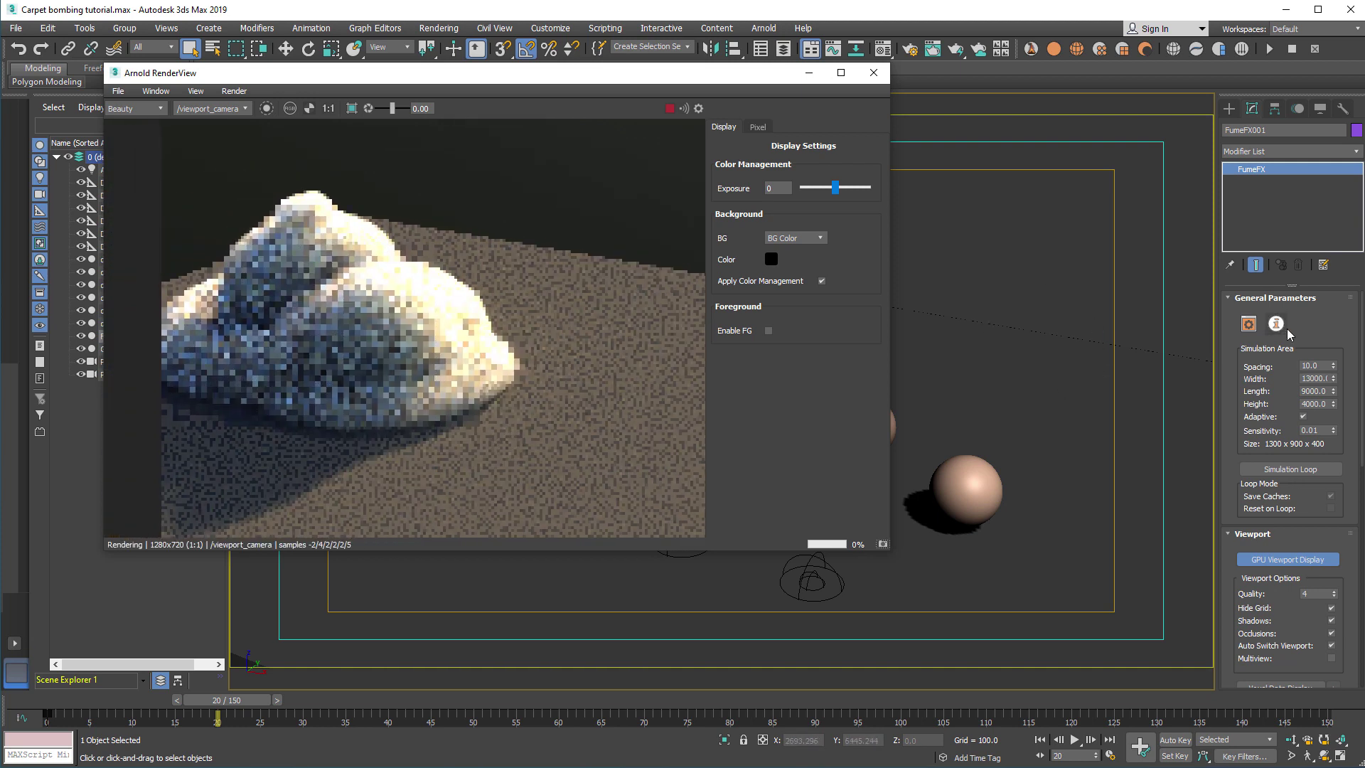
# Switch the FumeFX volume shader to Arnold/Redshift Volume and close the FumeFX window.
pyautogui.click(1248, 324)
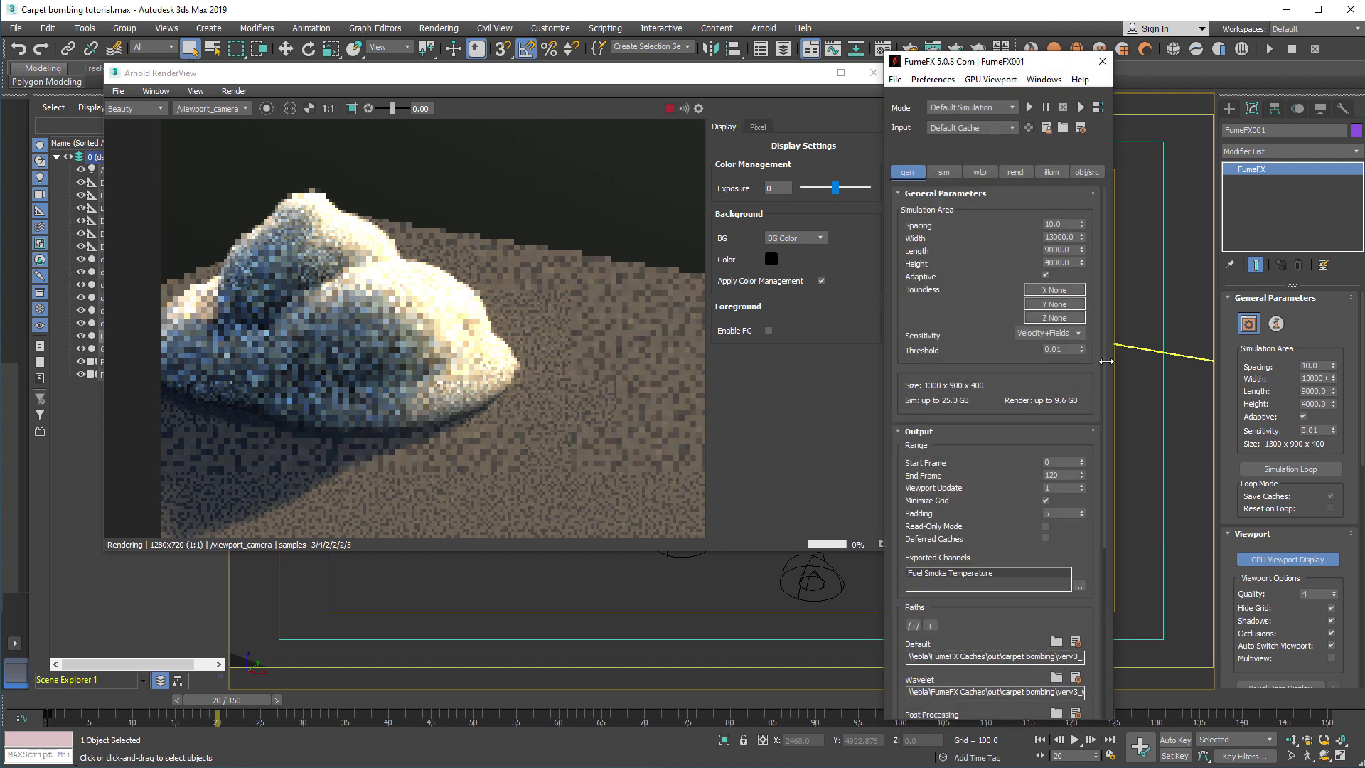
pyautogui.click(1008, 174)
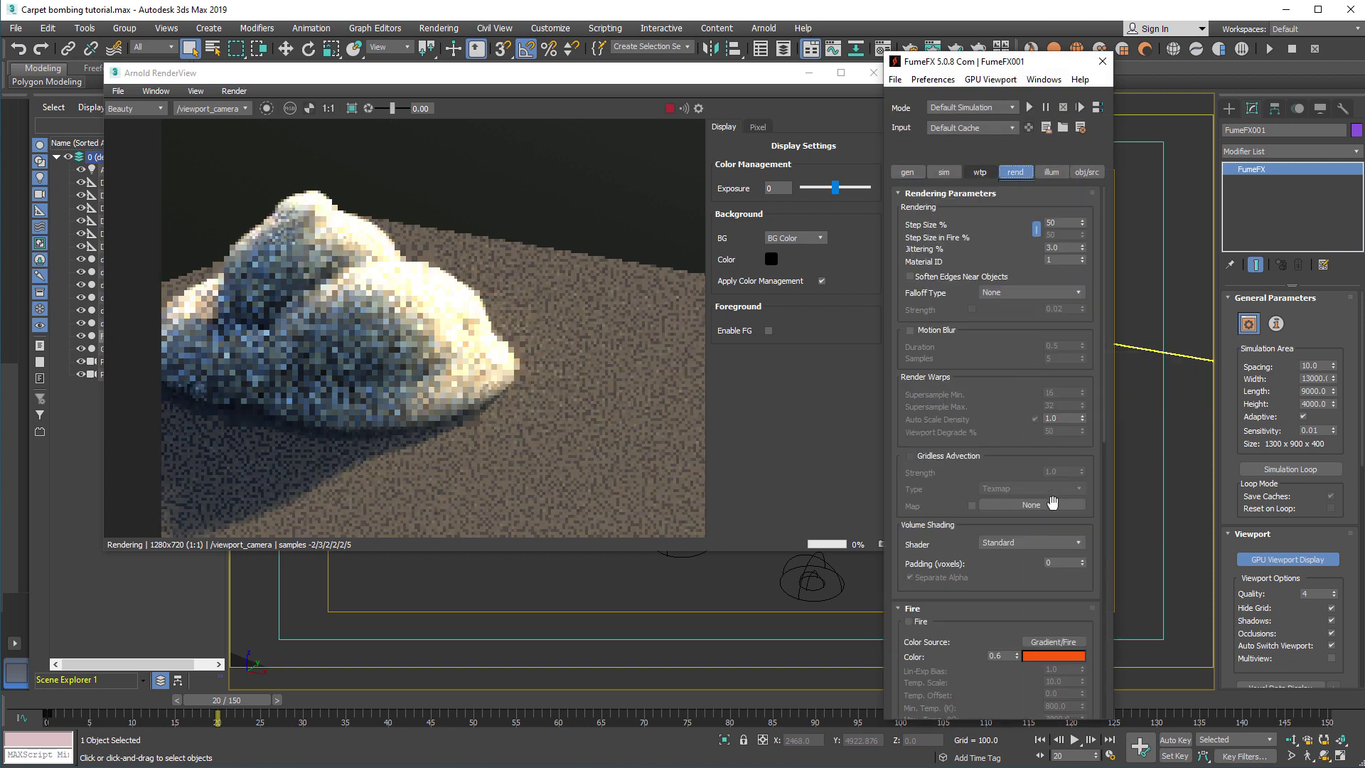
pyautogui.click(1081, 541)
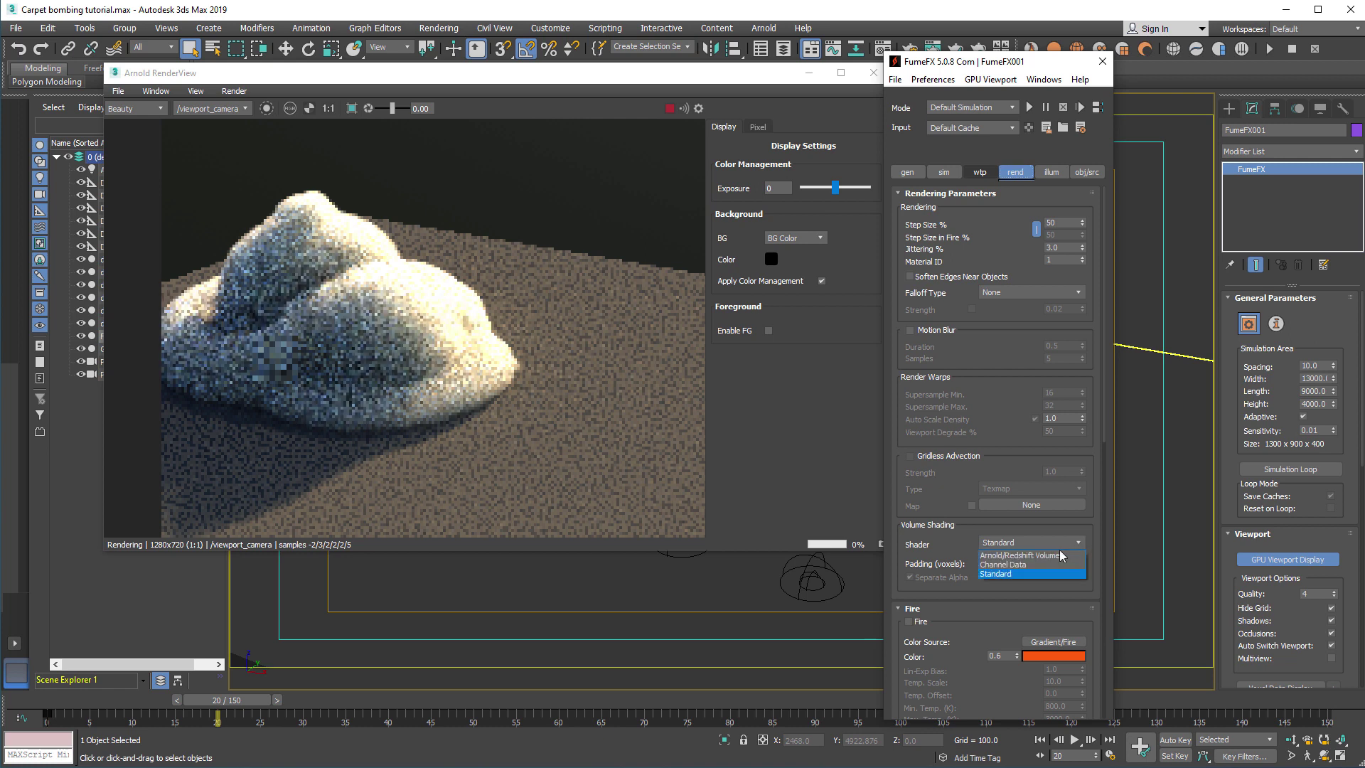
pyautogui.click(1054, 558)
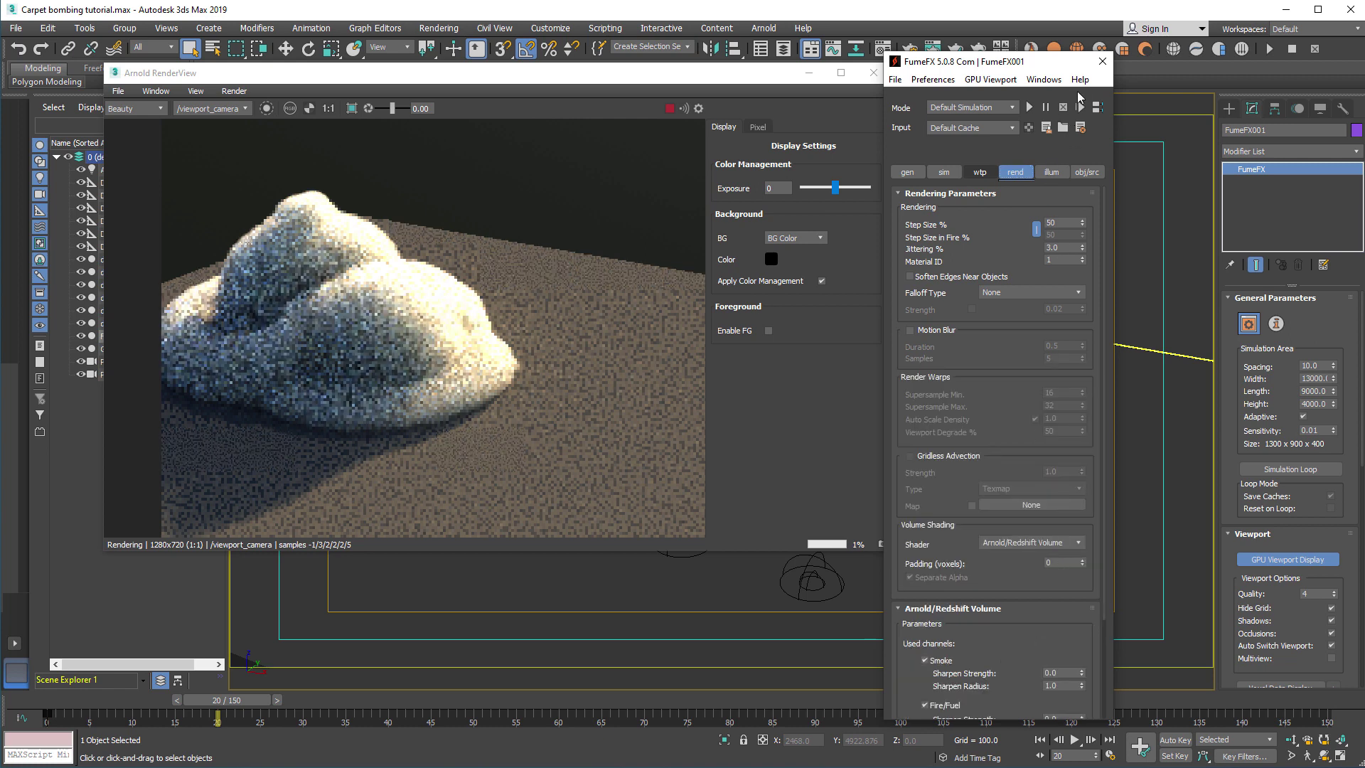
pyautogui.scroll(-3, 959, 512)
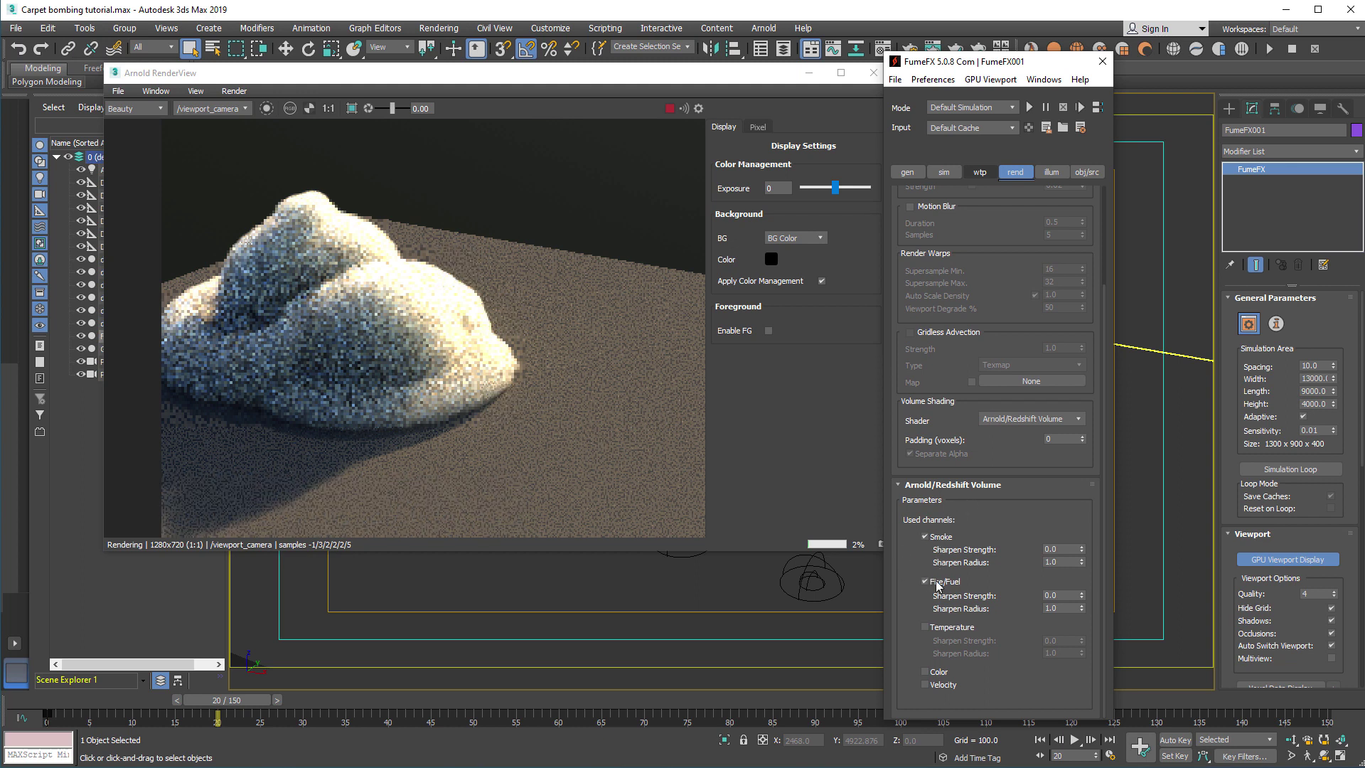
pyautogui.click(1100, 62)
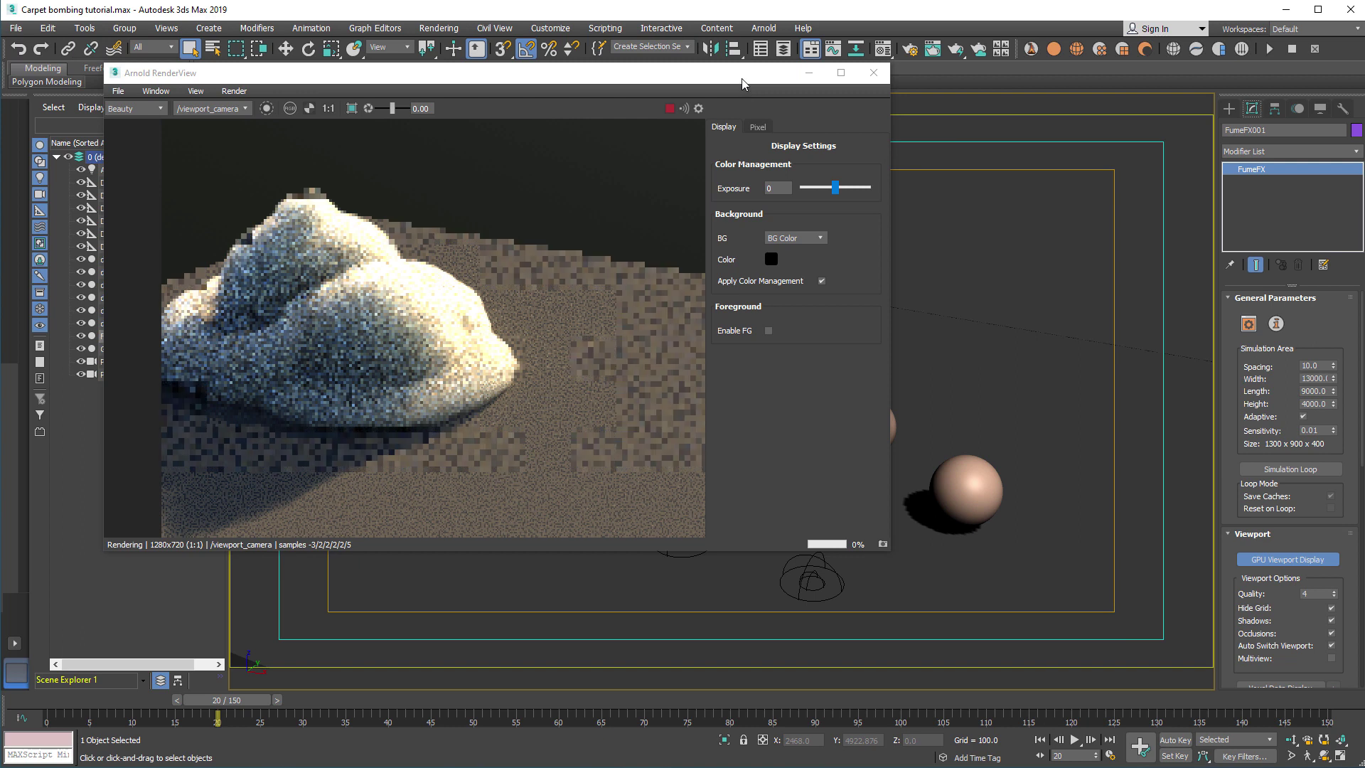
pyautogui.moveTo(743, 74); pyautogui.dragTo(745, 89)
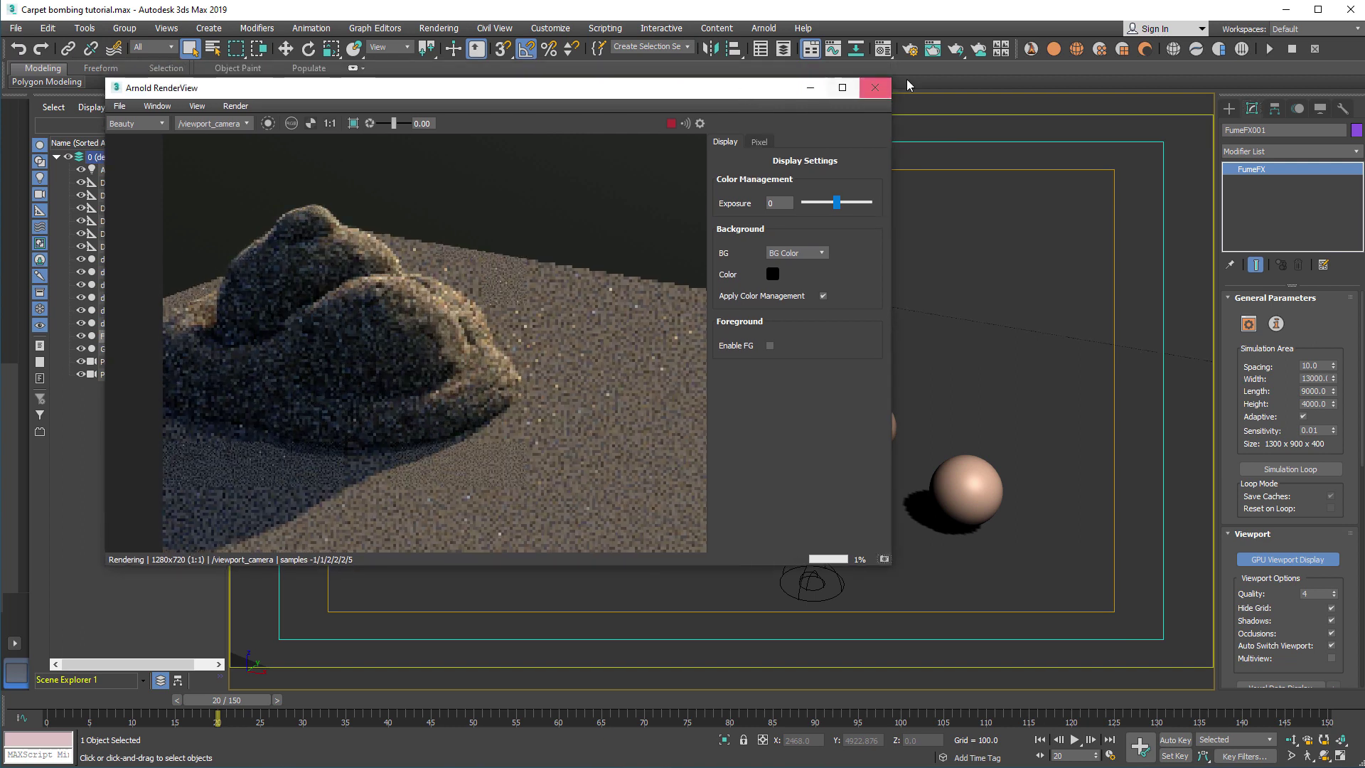
# Review the Standard Volume material's blackbody emission (Kelvin 9.0, intensity 0.4) and the FumeFX settings.
pyautogui.click(883, 49)
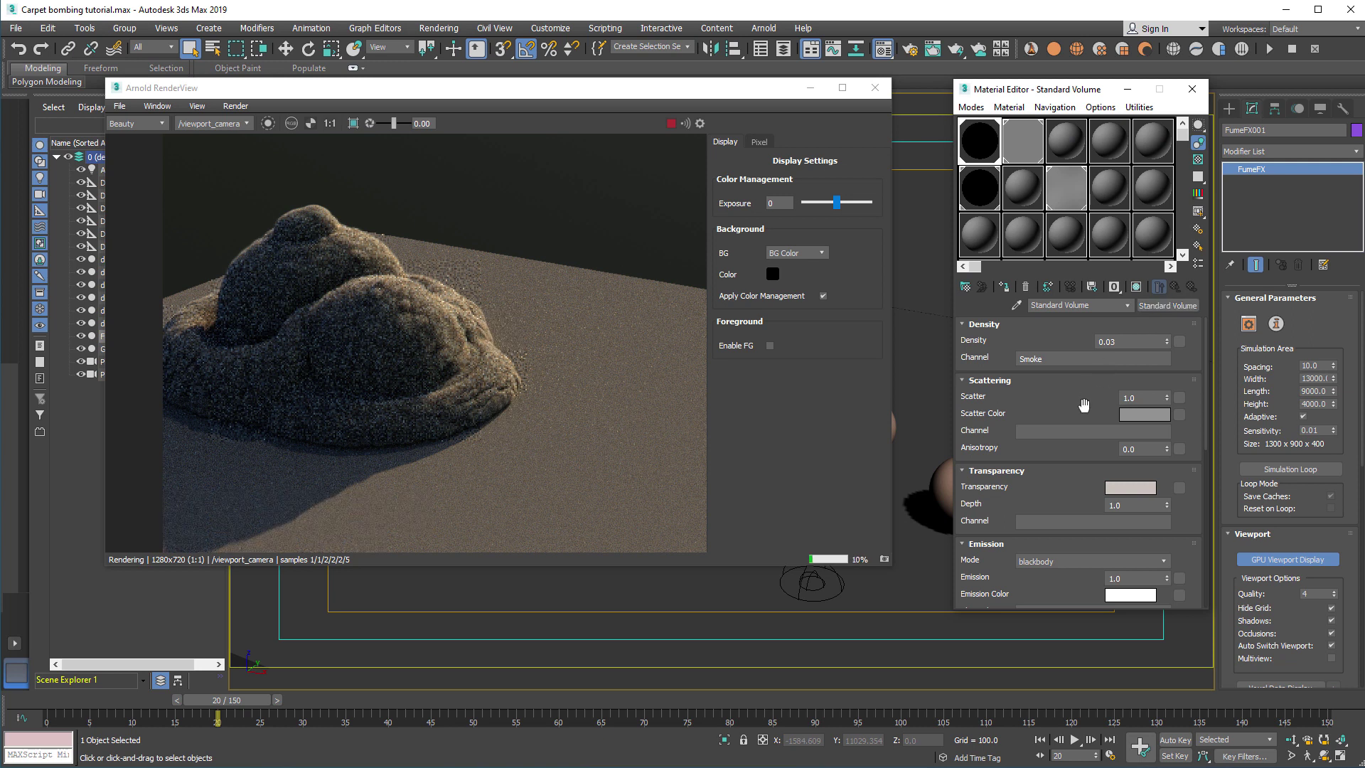
pyautogui.moveTo(1084, 405); pyautogui.dragTo(1083, 237)
pyautogui.click(1248, 324)
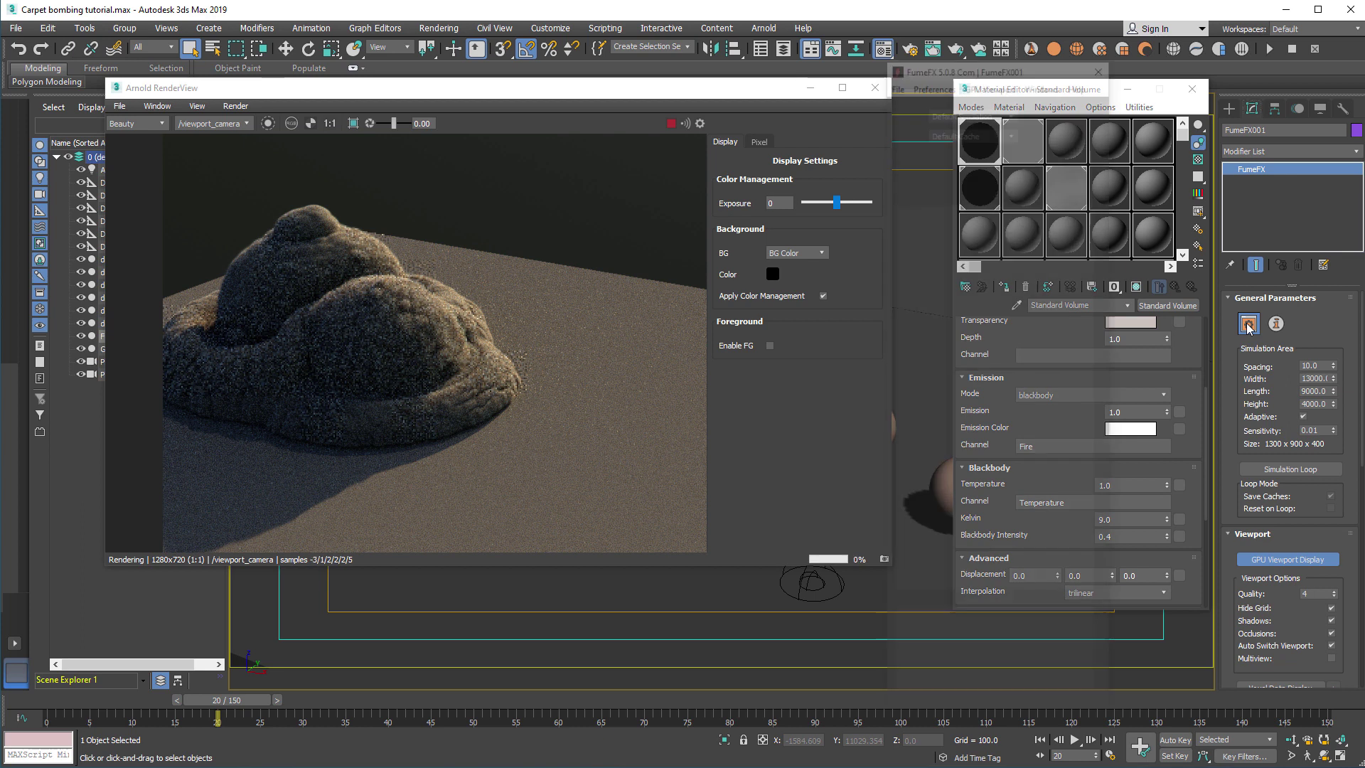
pyautogui.scroll(-2, 968, 633)
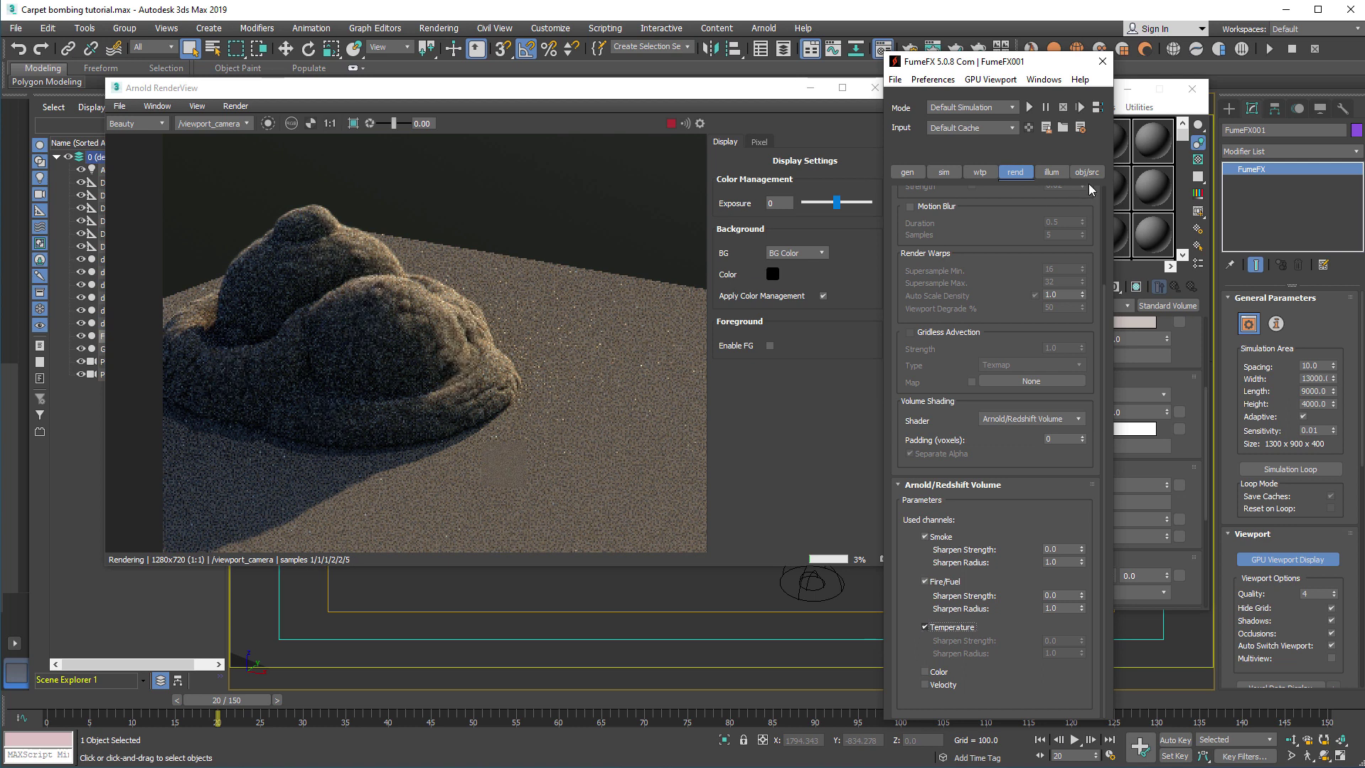
pyautogui.click(1102, 62)
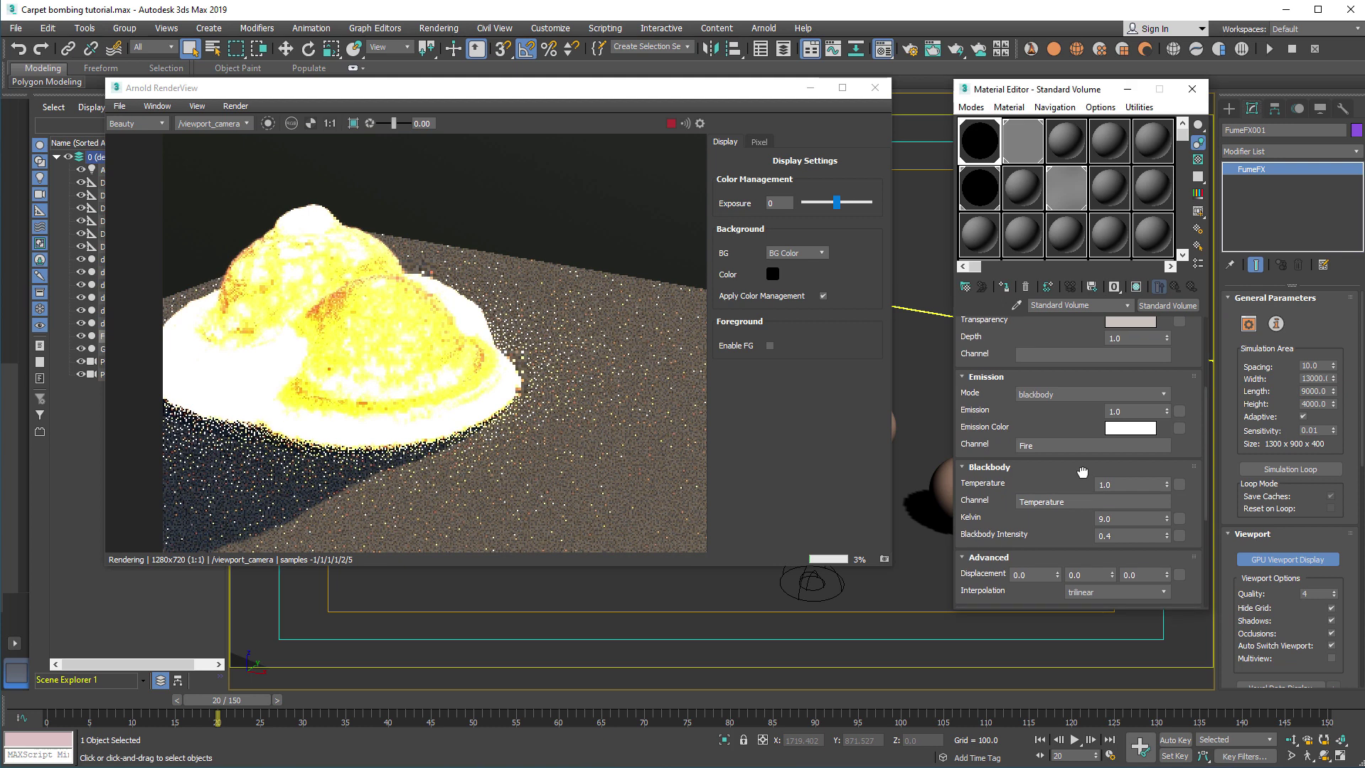
# Jump the animation to frame 41 so Arnold RenderView re-renders the fire.
pyautogui.moveTo(1083, 477); pyautogui.dragTo(1080, 441)
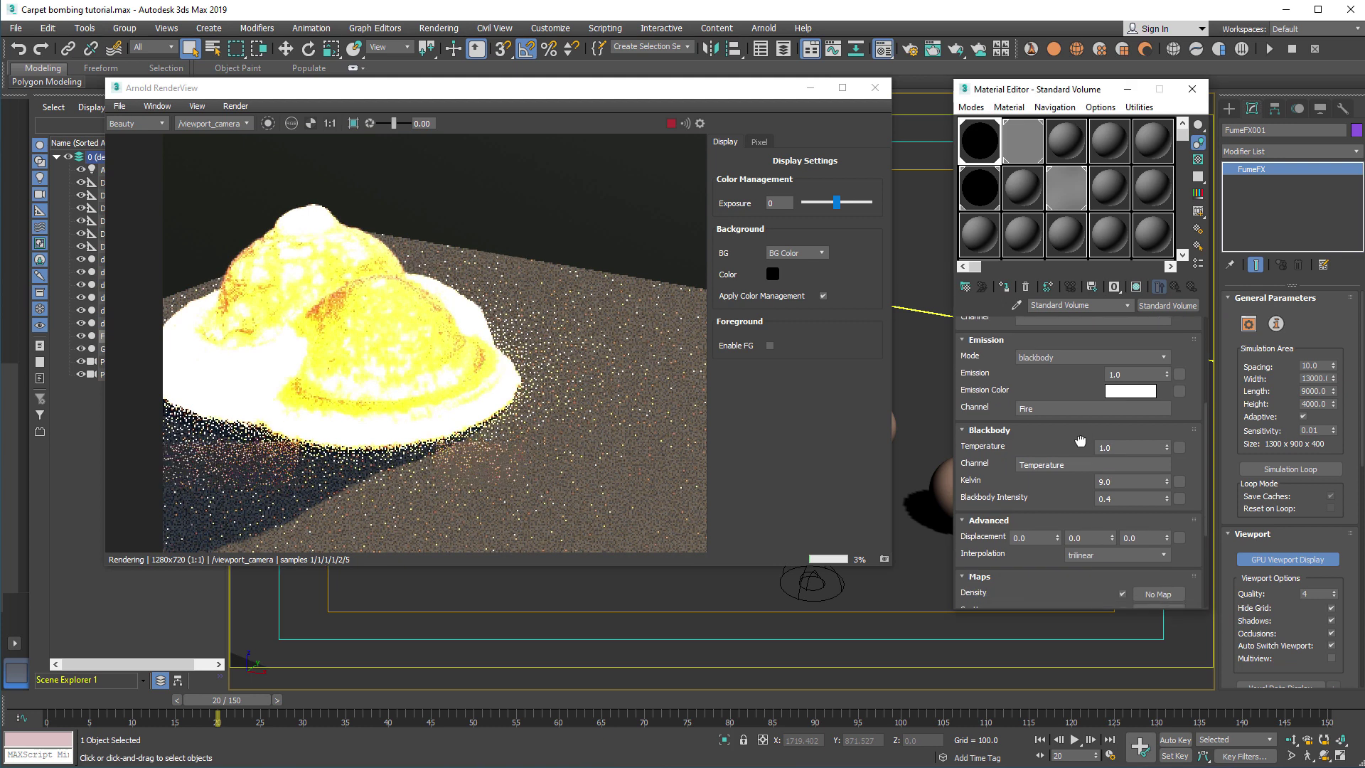
pyautogui.click(513, 674)
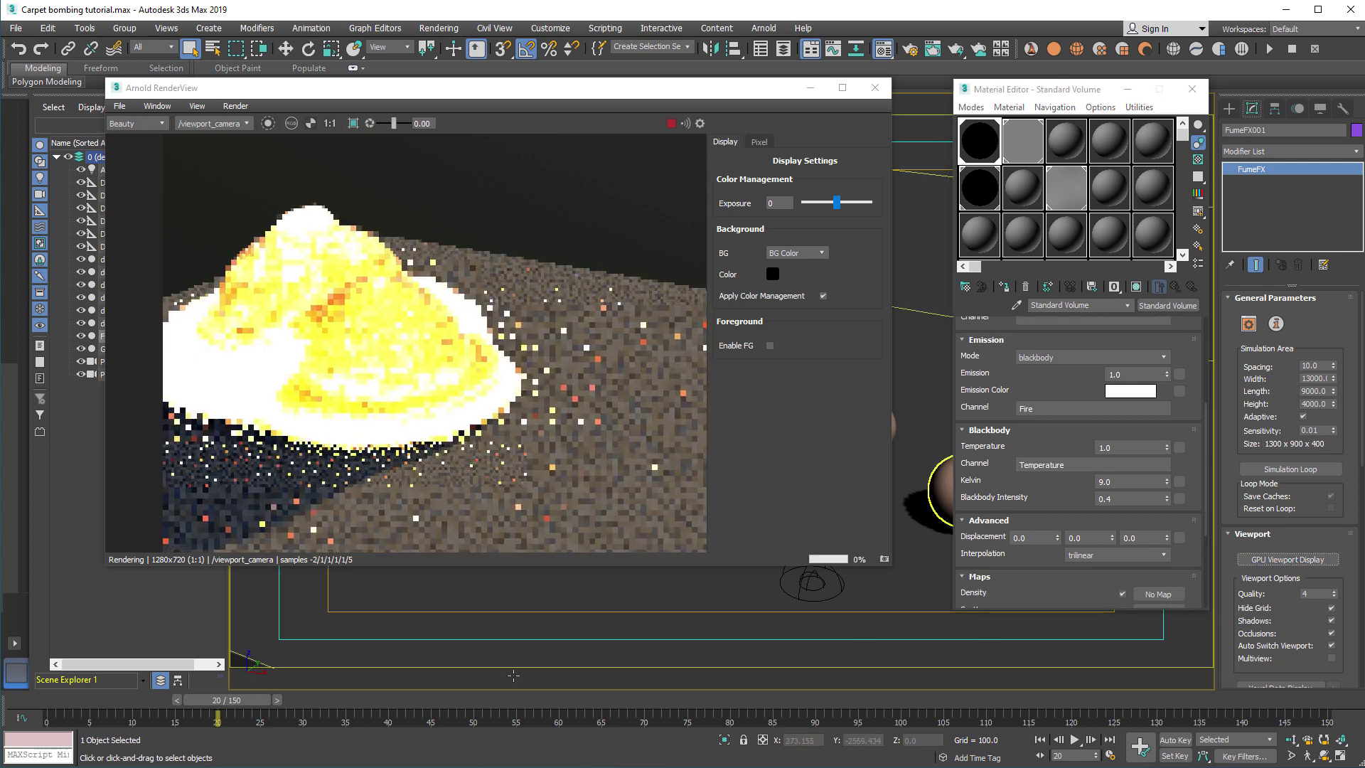
pyautogui.click(408, 700)
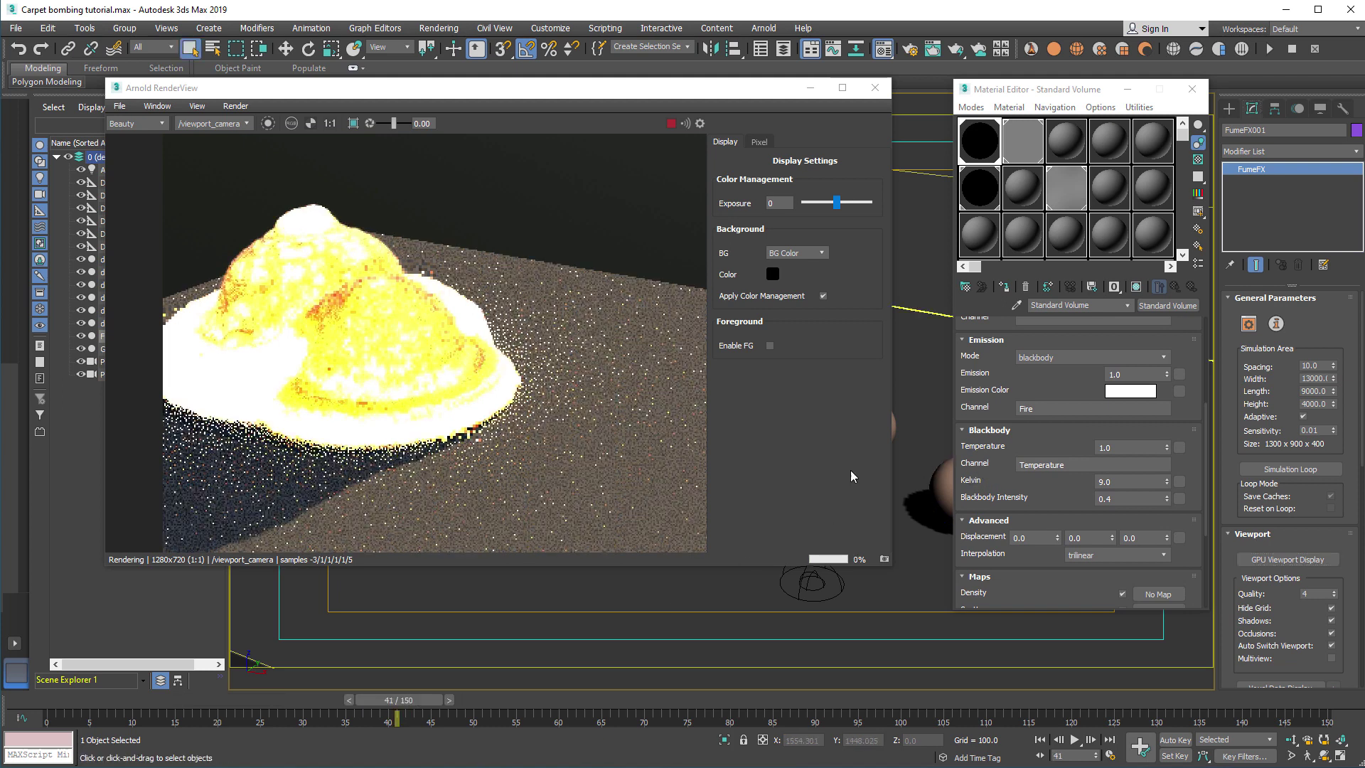
pyautogui.moveTo(299, 88); pyautogui.dragTo(336, 87)
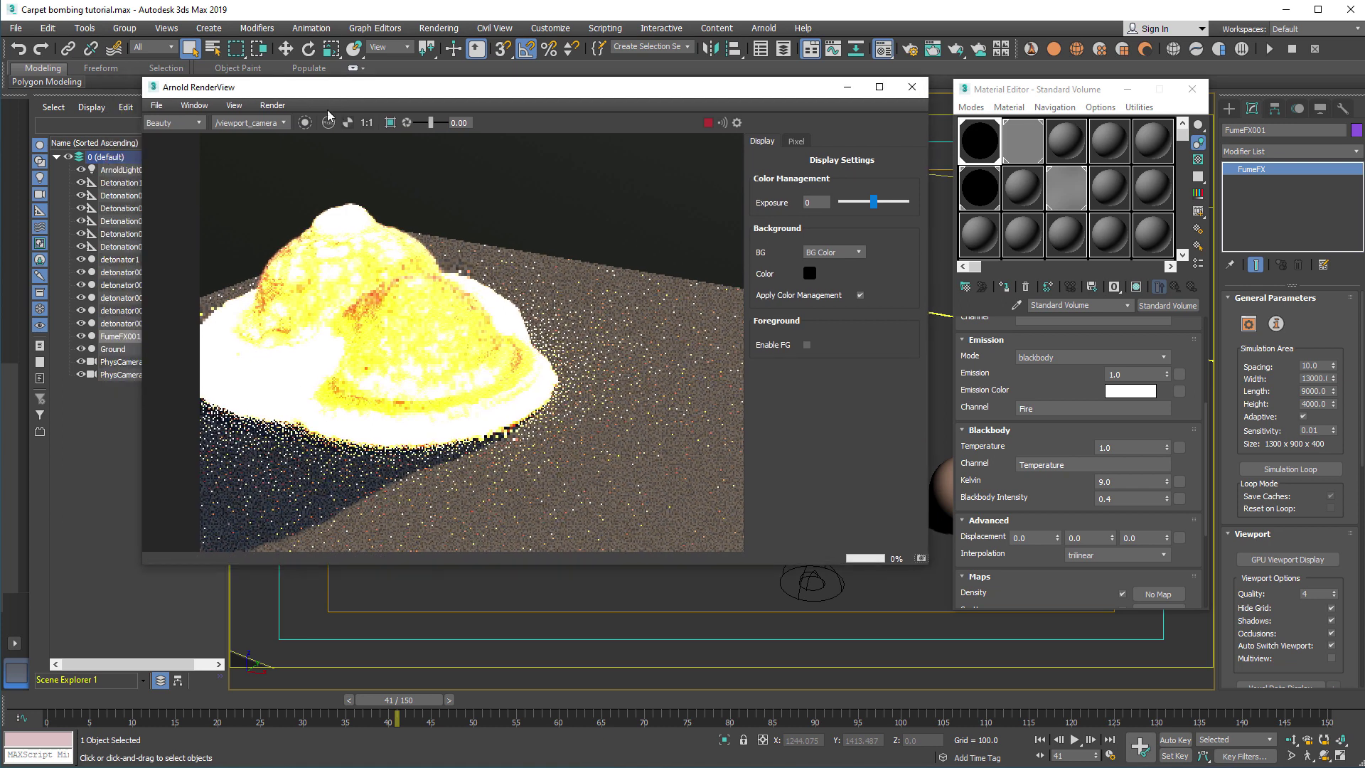
# Select ArnoldLight001 and show its Physical Sky map (Azimuth 10, Elevation 20, Turbidity 2).
pyautogui.click(121, 171)
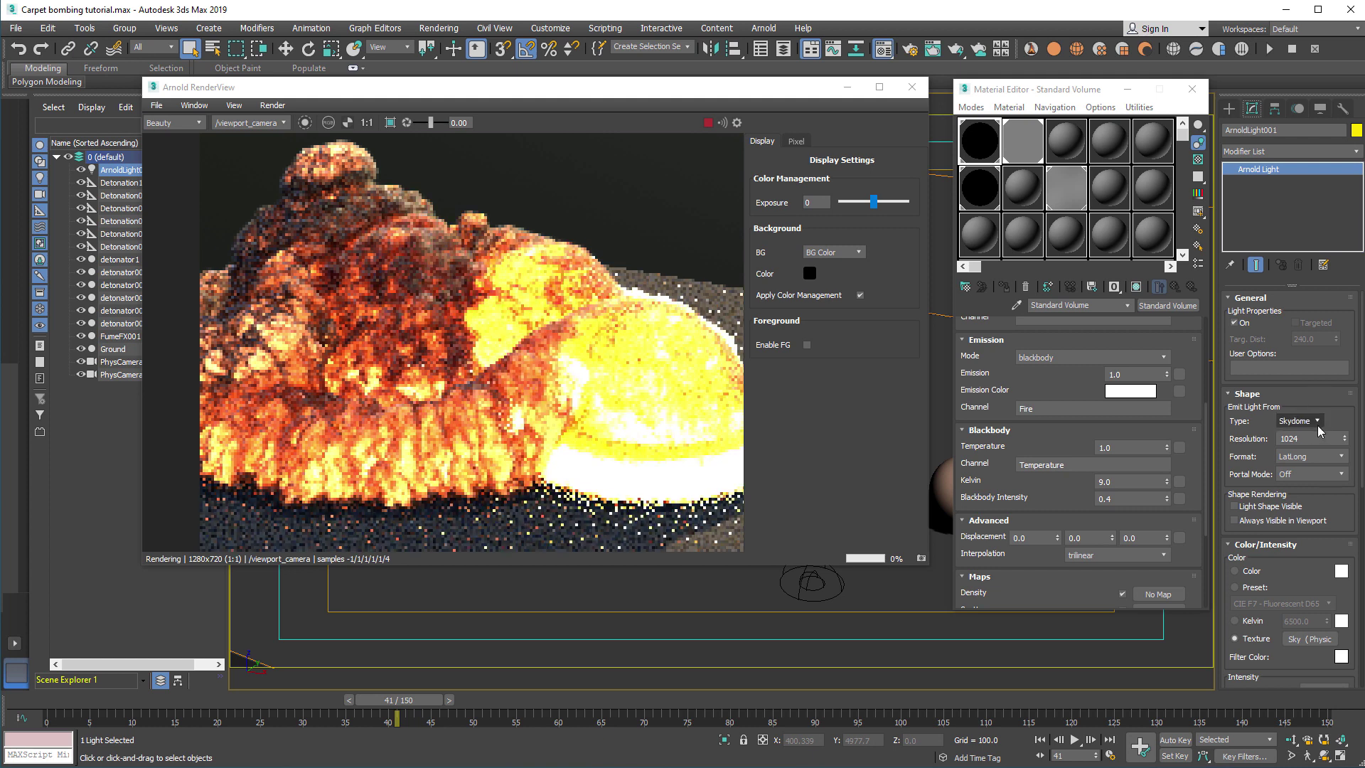
pyautogui.moveTo(1334, 426); pyautogui.dragTo(1332, 335)
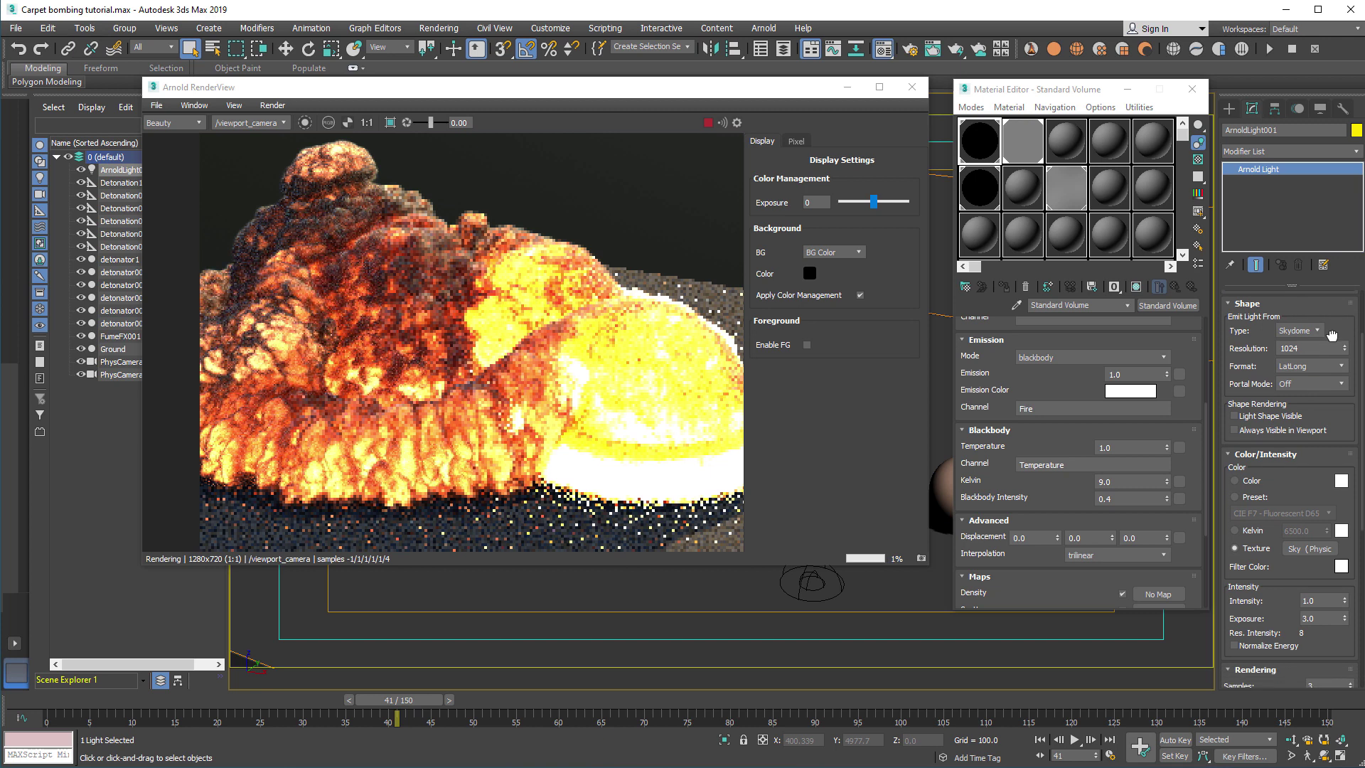
pyautogui.scroll(-4, 1315, 495)
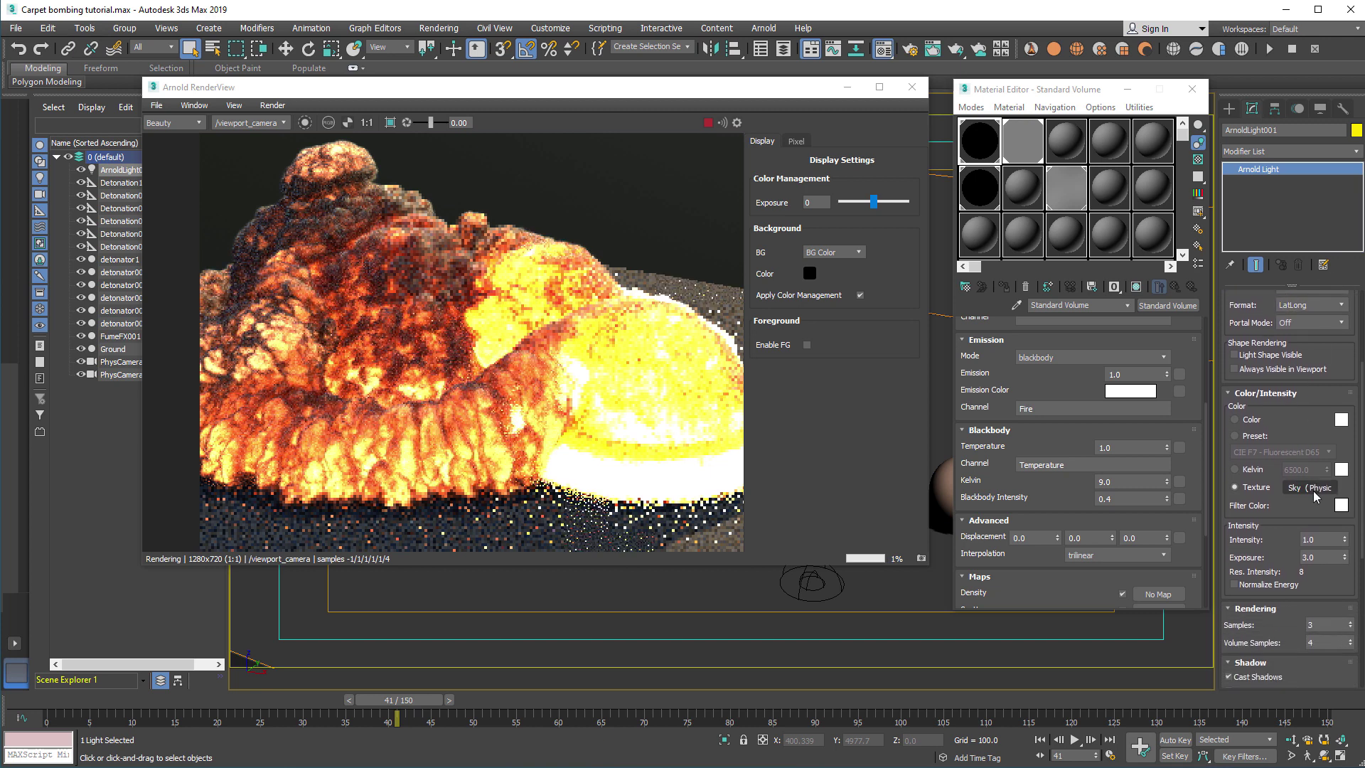
pyautogui.click(990, 188)
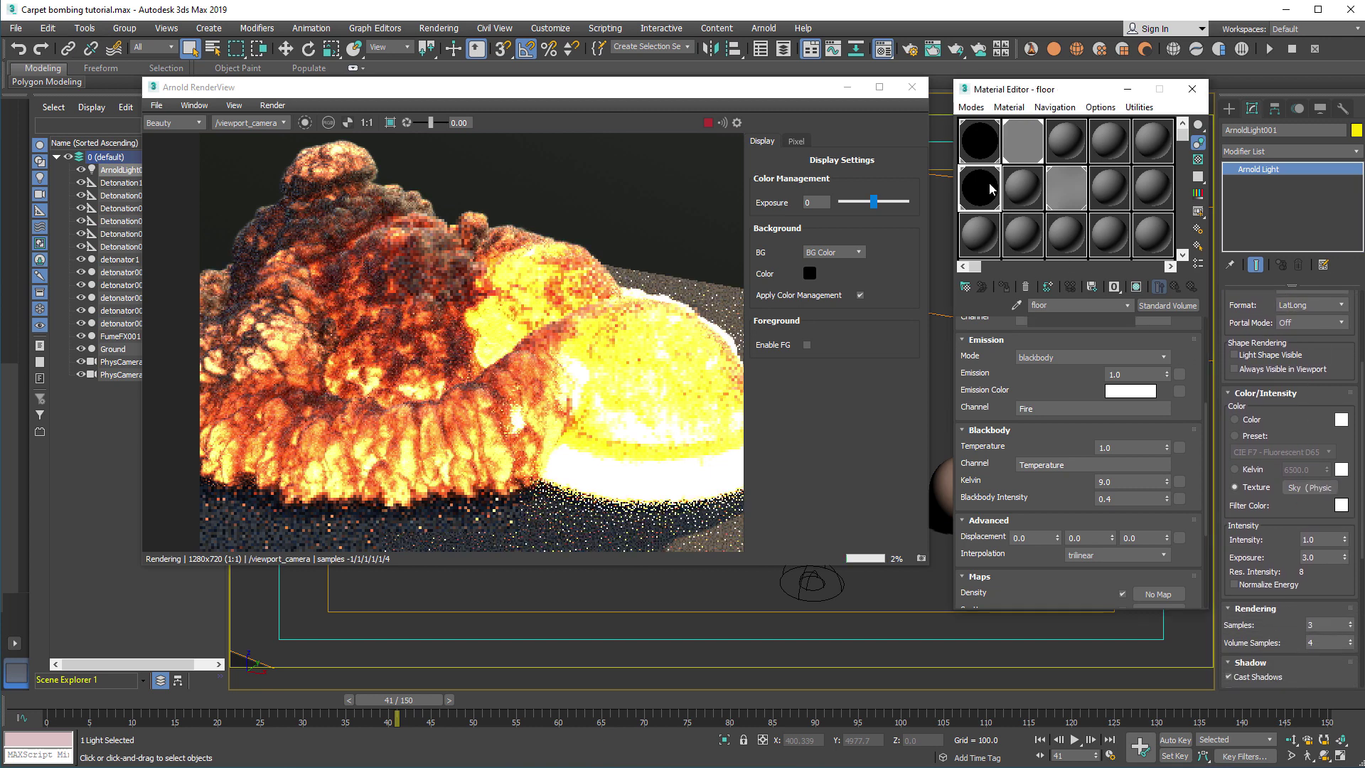
pyautogui.click(993, 155)
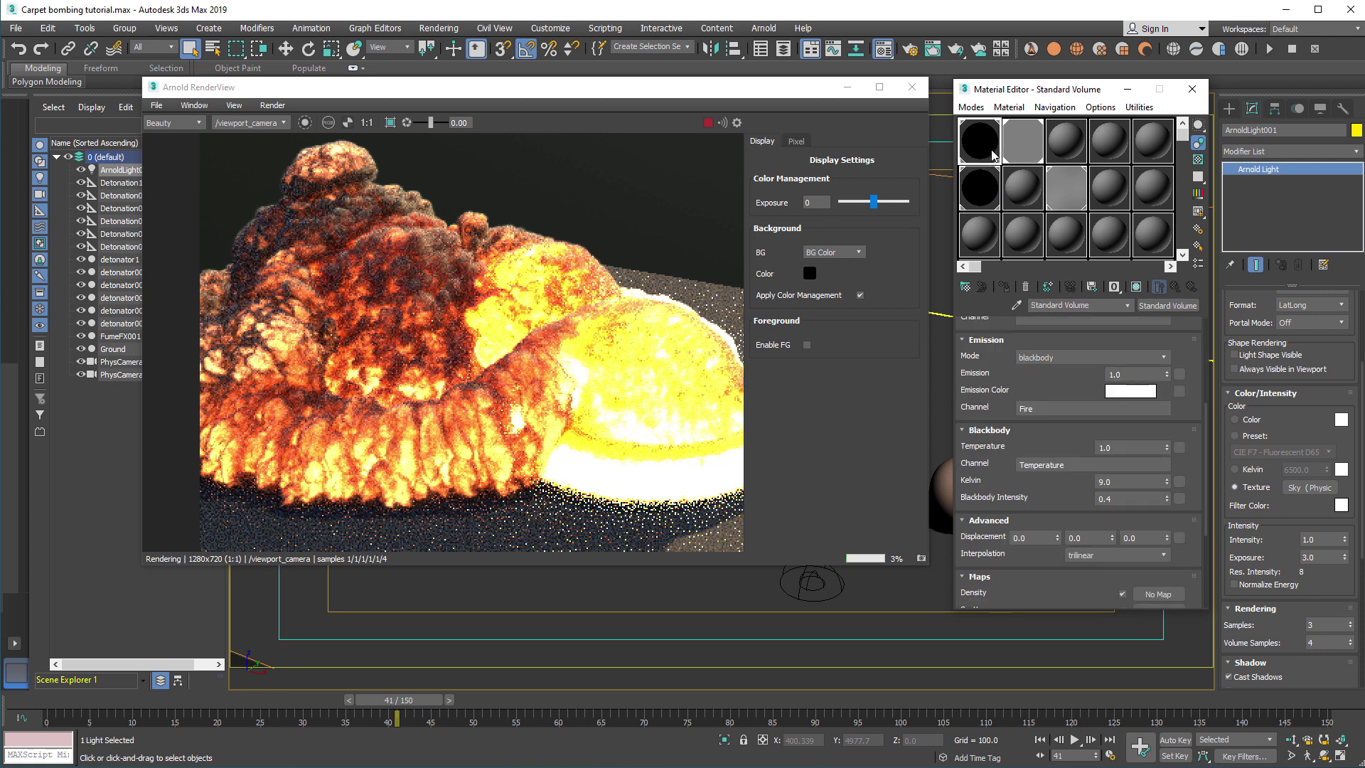
pyautogui.click(1039, 155)
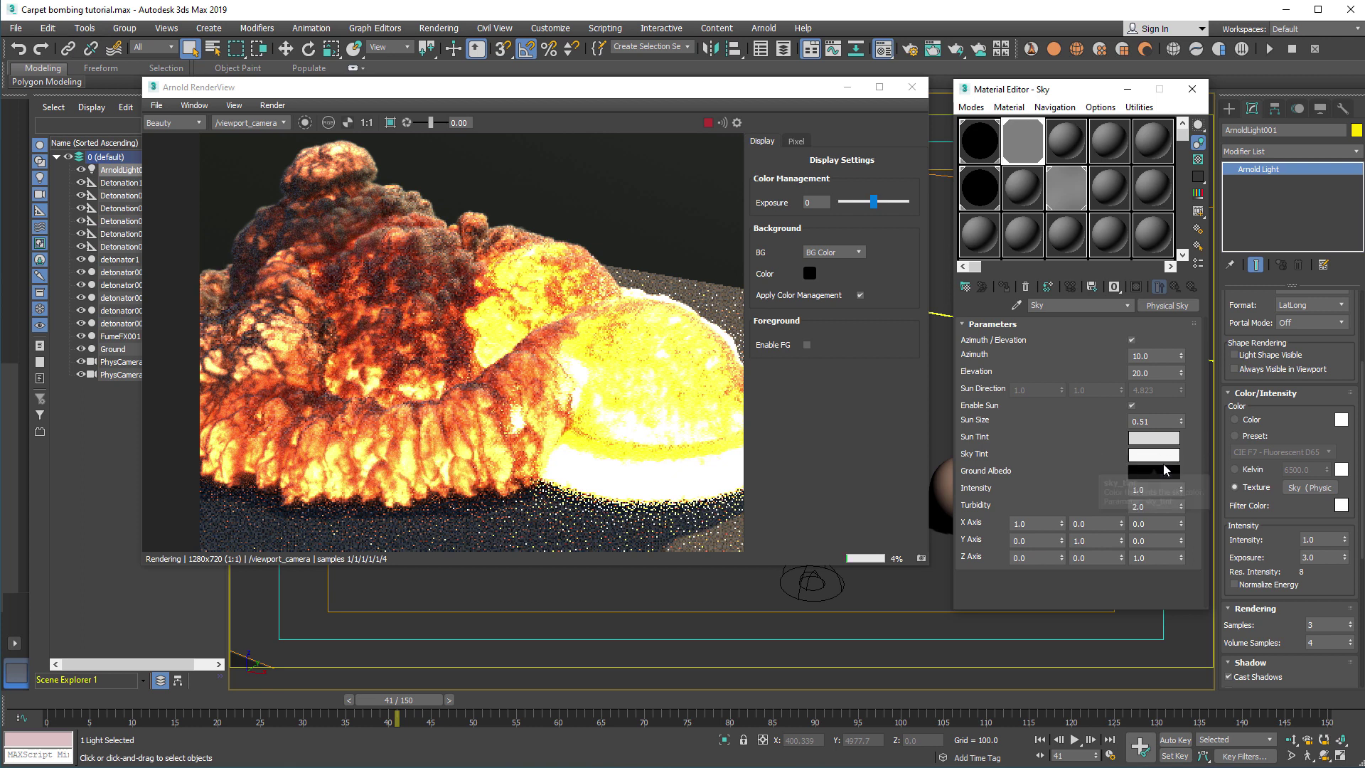
# Close the Material Editor and jump the animation to frame 62.
pyautogui.click(1192, 91)
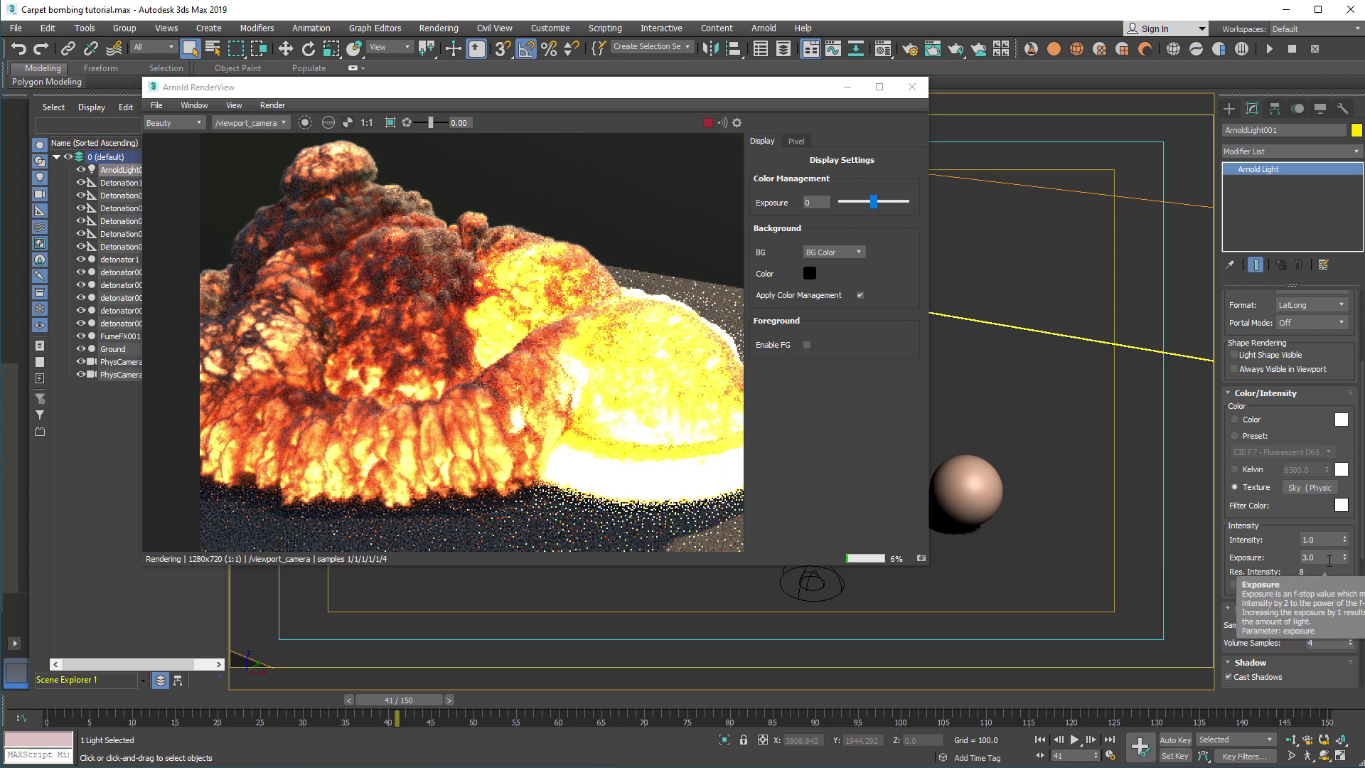
pyautogui.scroll(-2, 1315, 592)
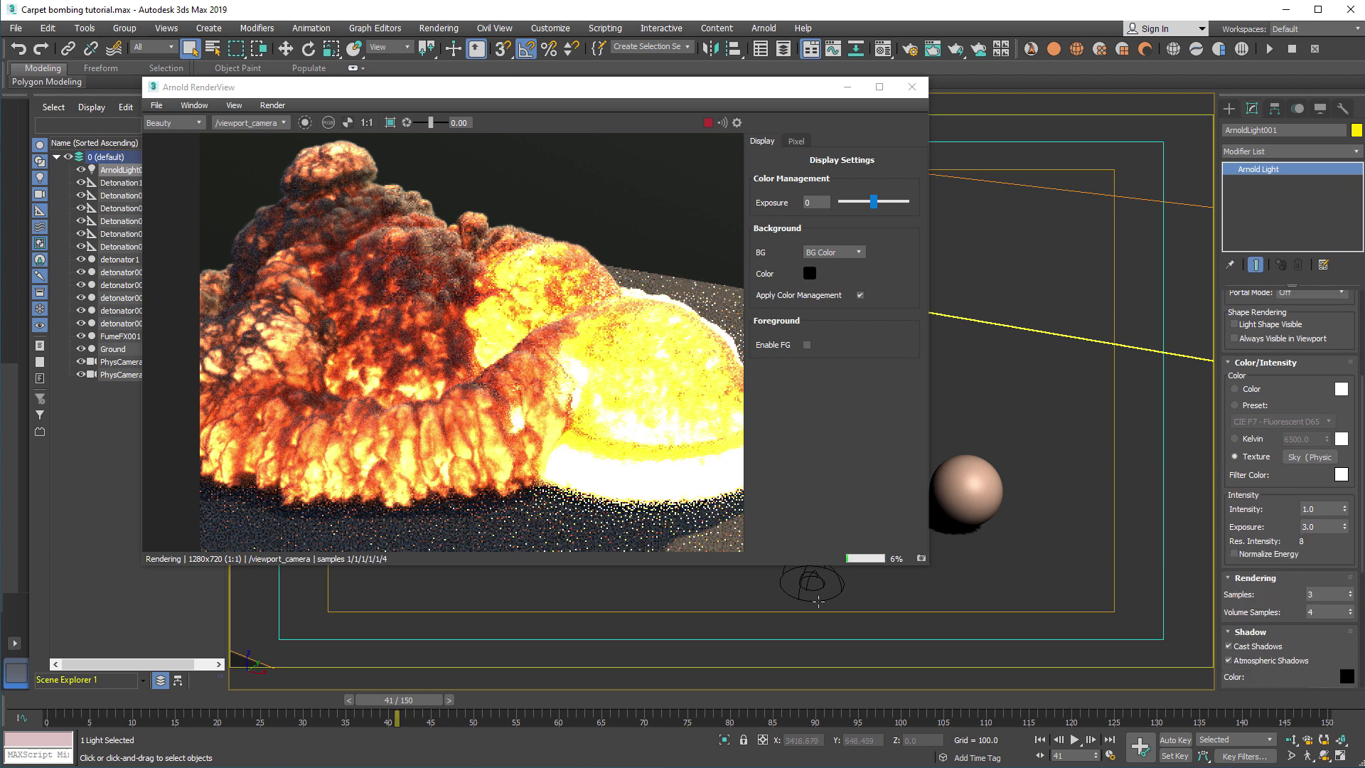
pyautogui.click(581, 700)
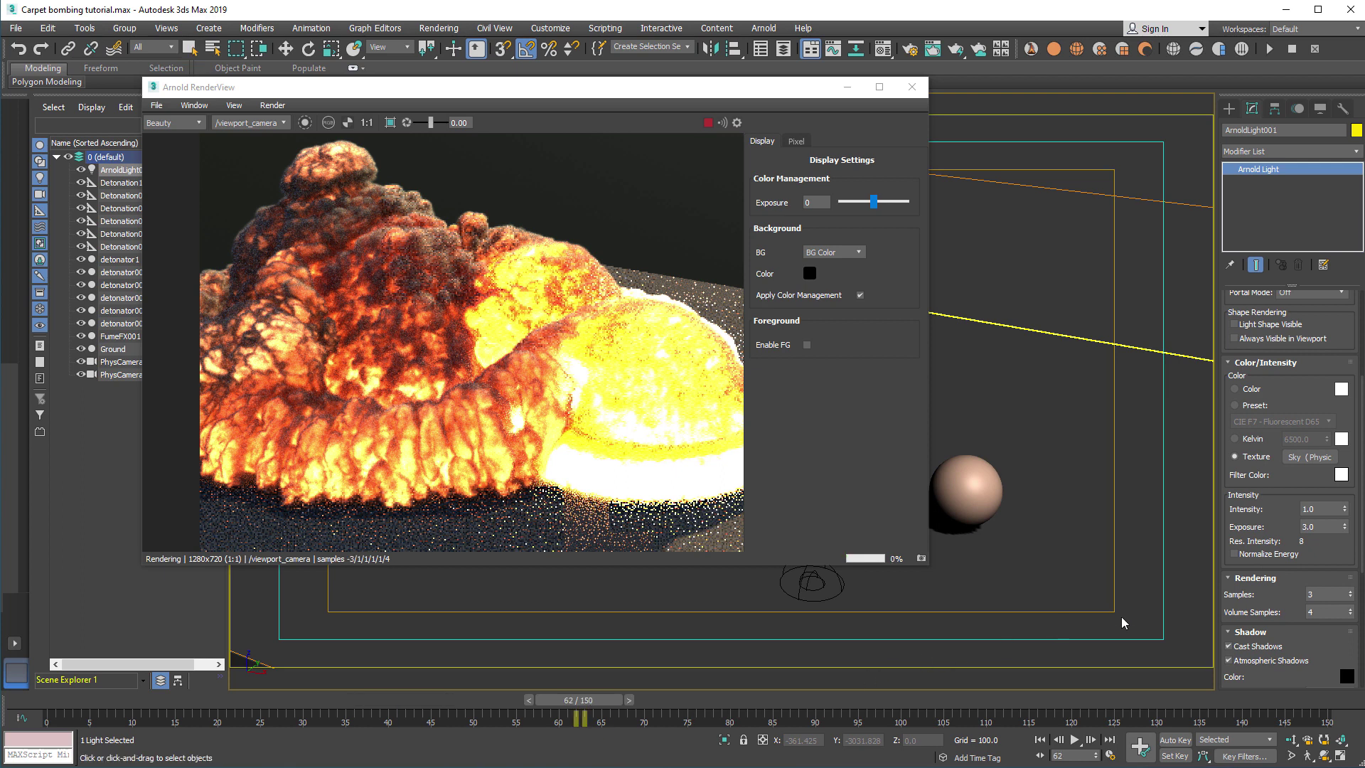
# Set ArnoldLight001's Samples to 3 and Volume Samples to 4.
pyautogui.click(1295, 622)
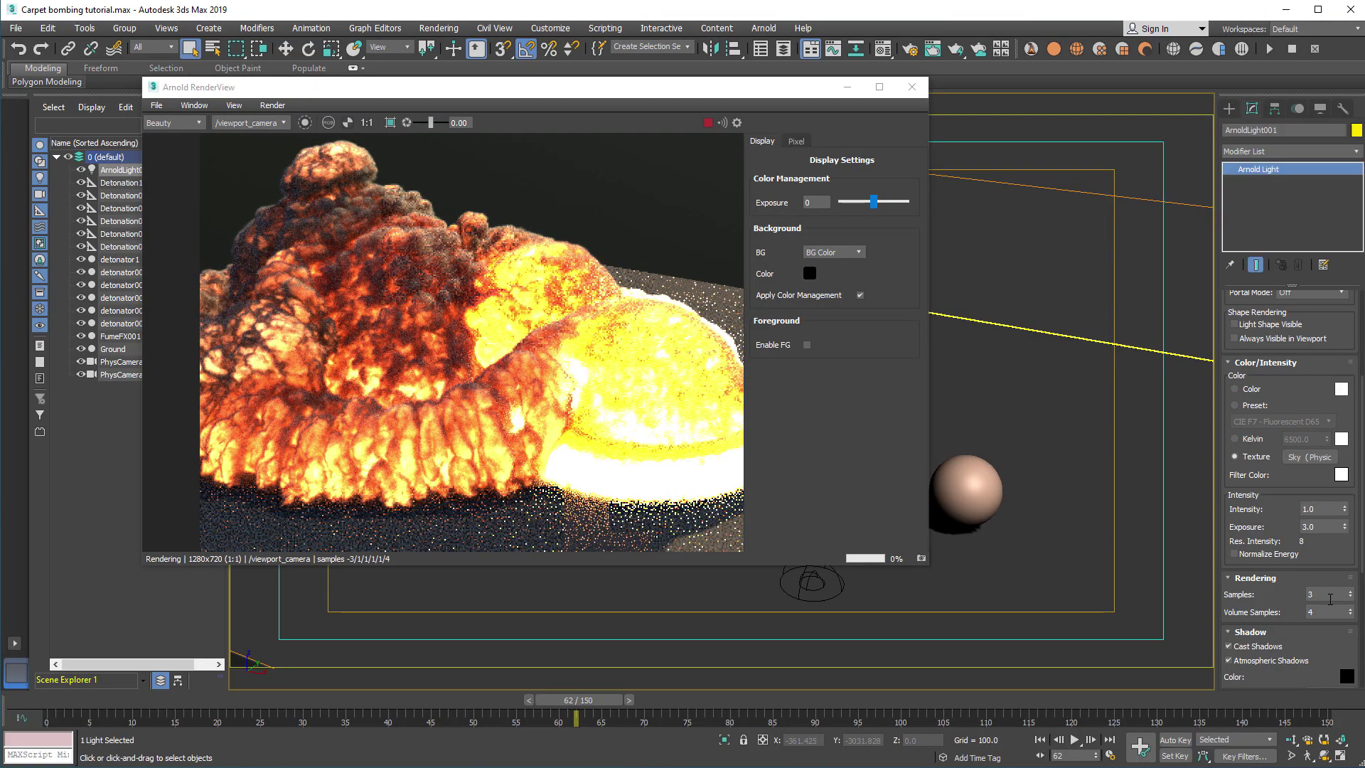
pyautogui.click(1328, 595)
pyautogui.click(1323, 612)
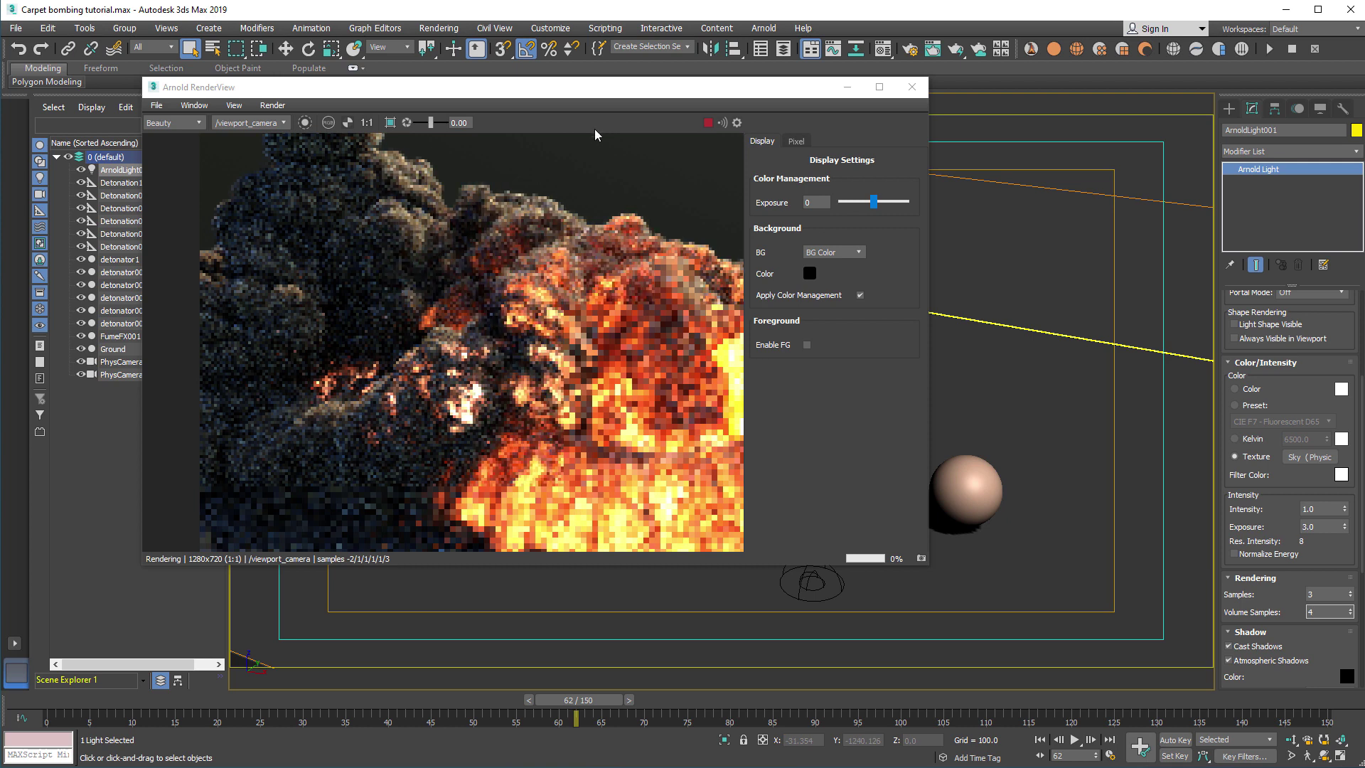
pyautogui.moveTo(599, 97); pyautogui.dragTo(576, 111)
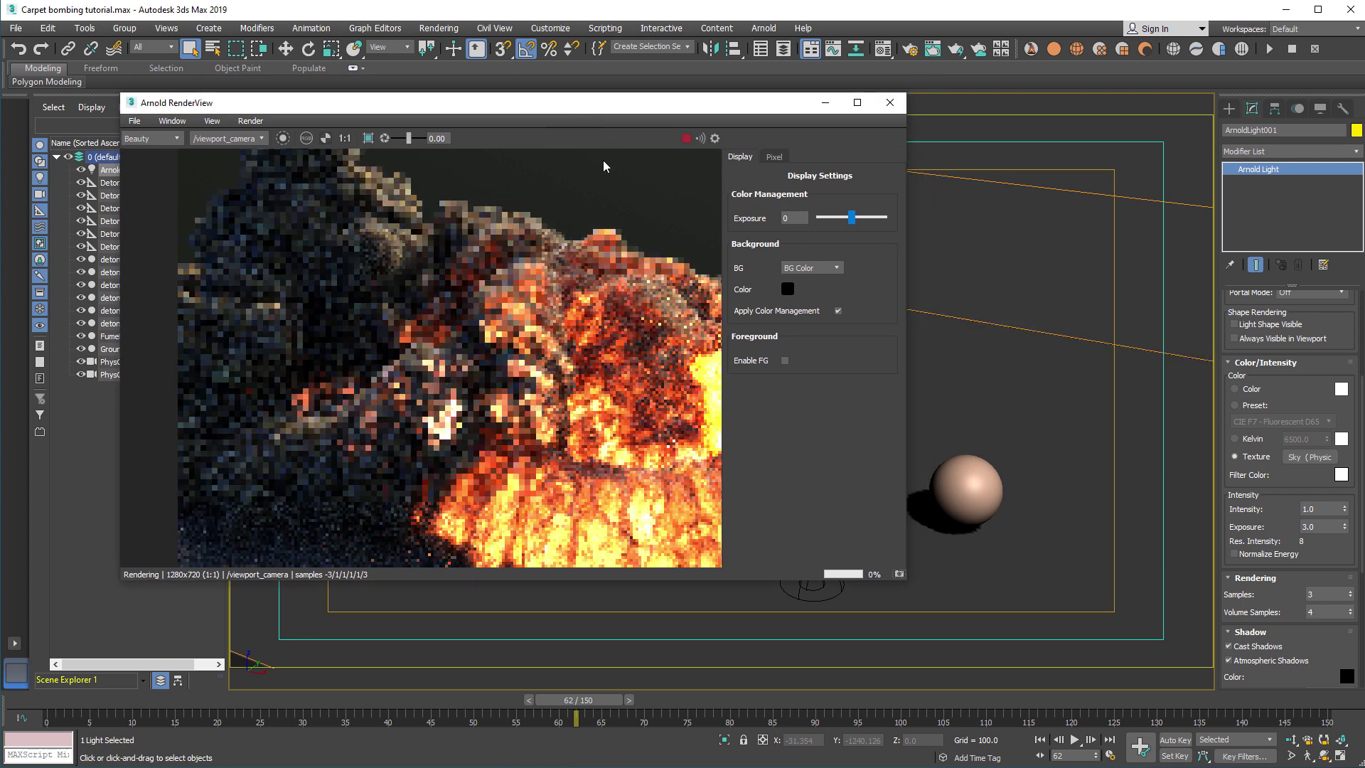
# In Arnold Render Setup, review Camera AA and Diffuse samples and set Volume Indirect samples to 5.
pyautogui.click(910, 48)
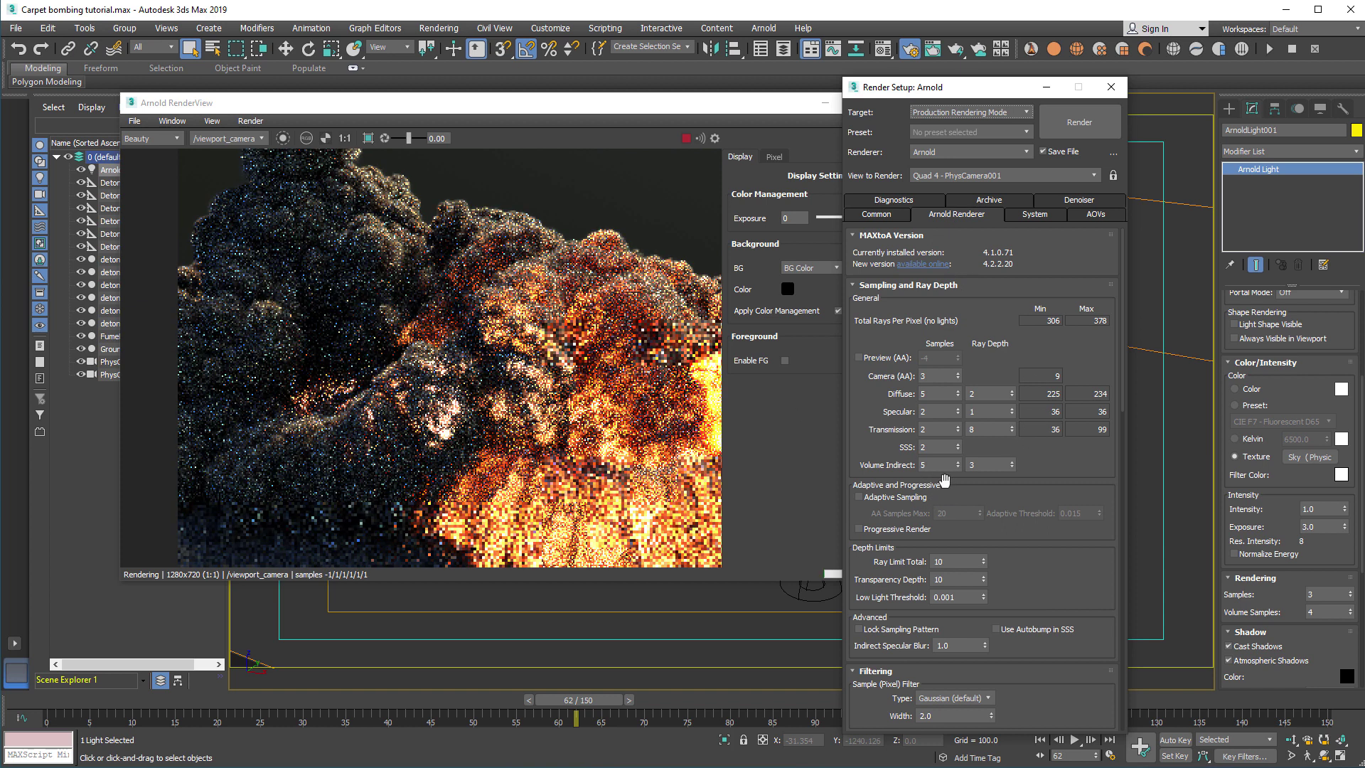
pyautogui.click(935, 379)
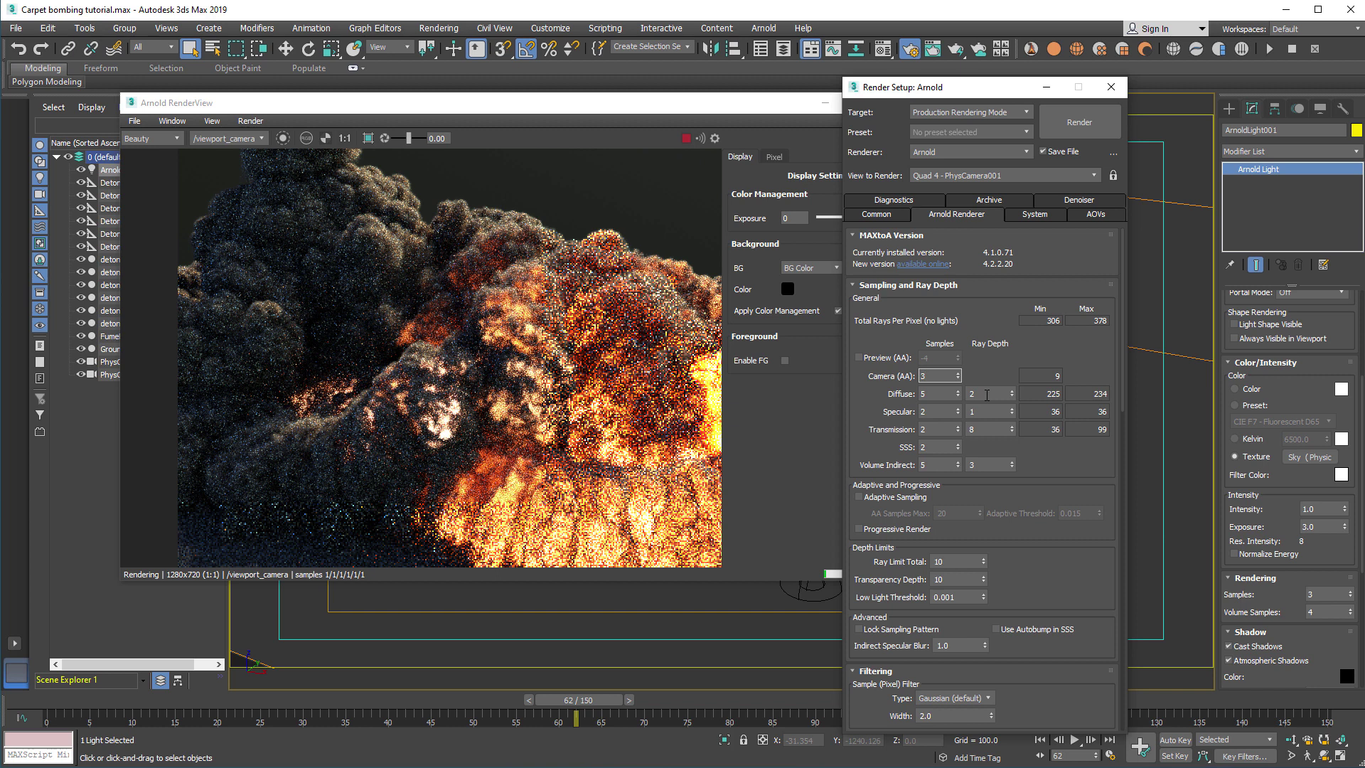
pyautogui.click(943, 393)
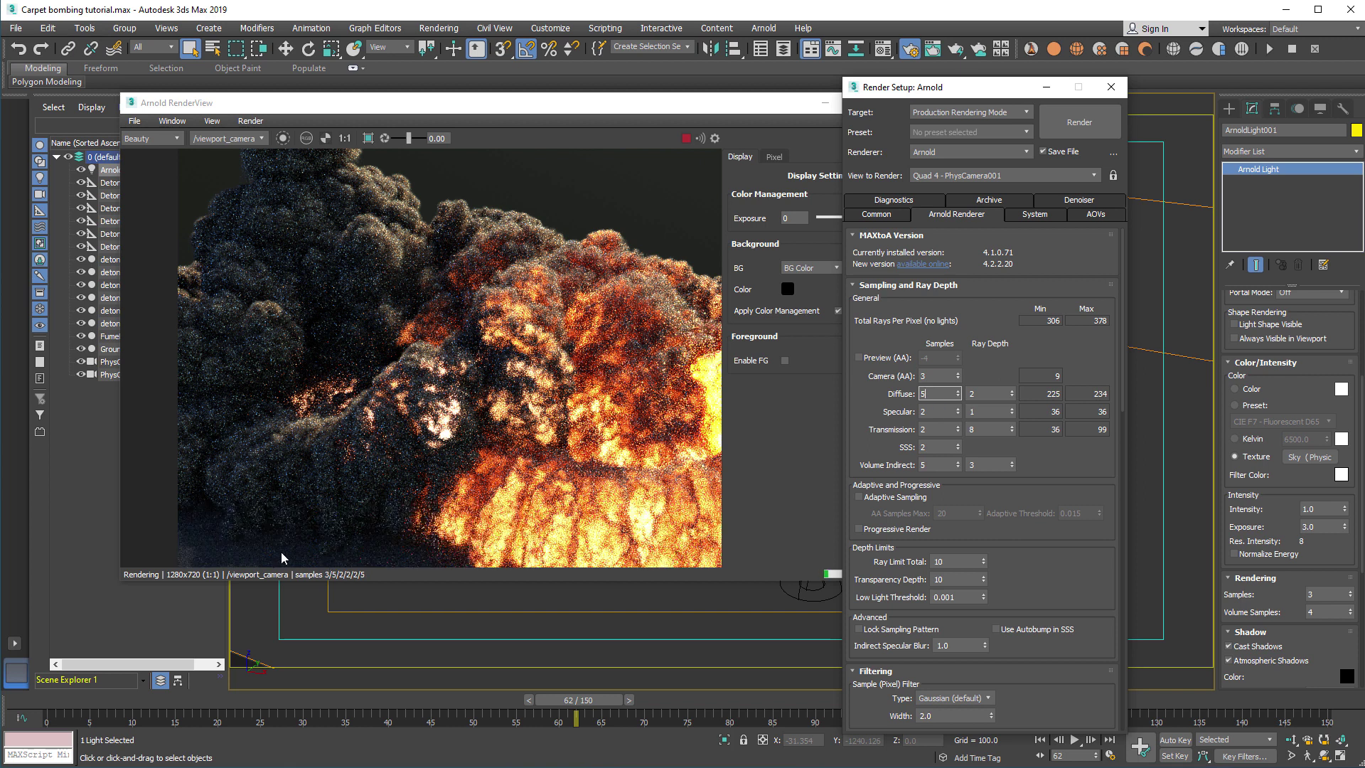
pyautogui.click(937, 464)
# Set the Volume Indirect ray depth to 3 and re-render the explosion.
pyautogui.click(569, 409)
pyautogui.scroll(3, 570, 410)
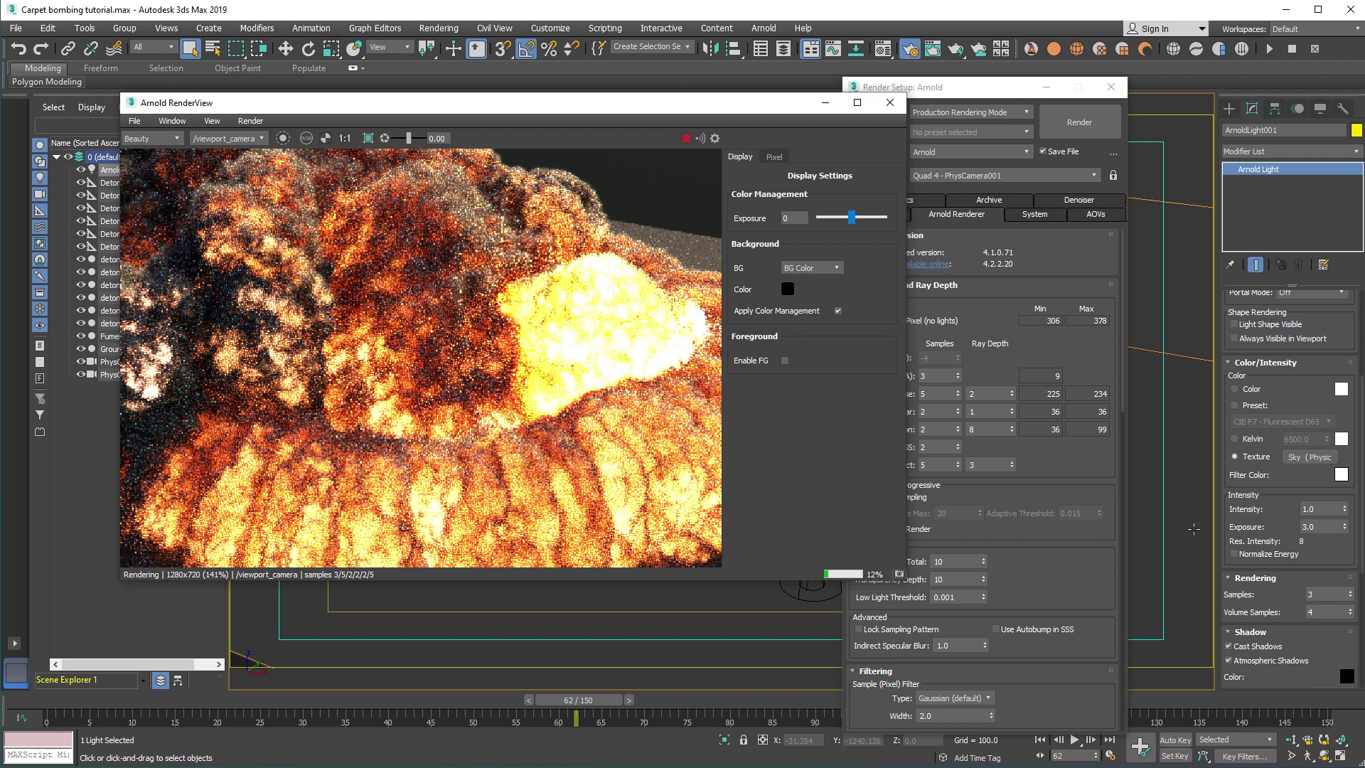
pyautogui.click(1089, 466)
pyautogui.scroll(-3, 511, 441)
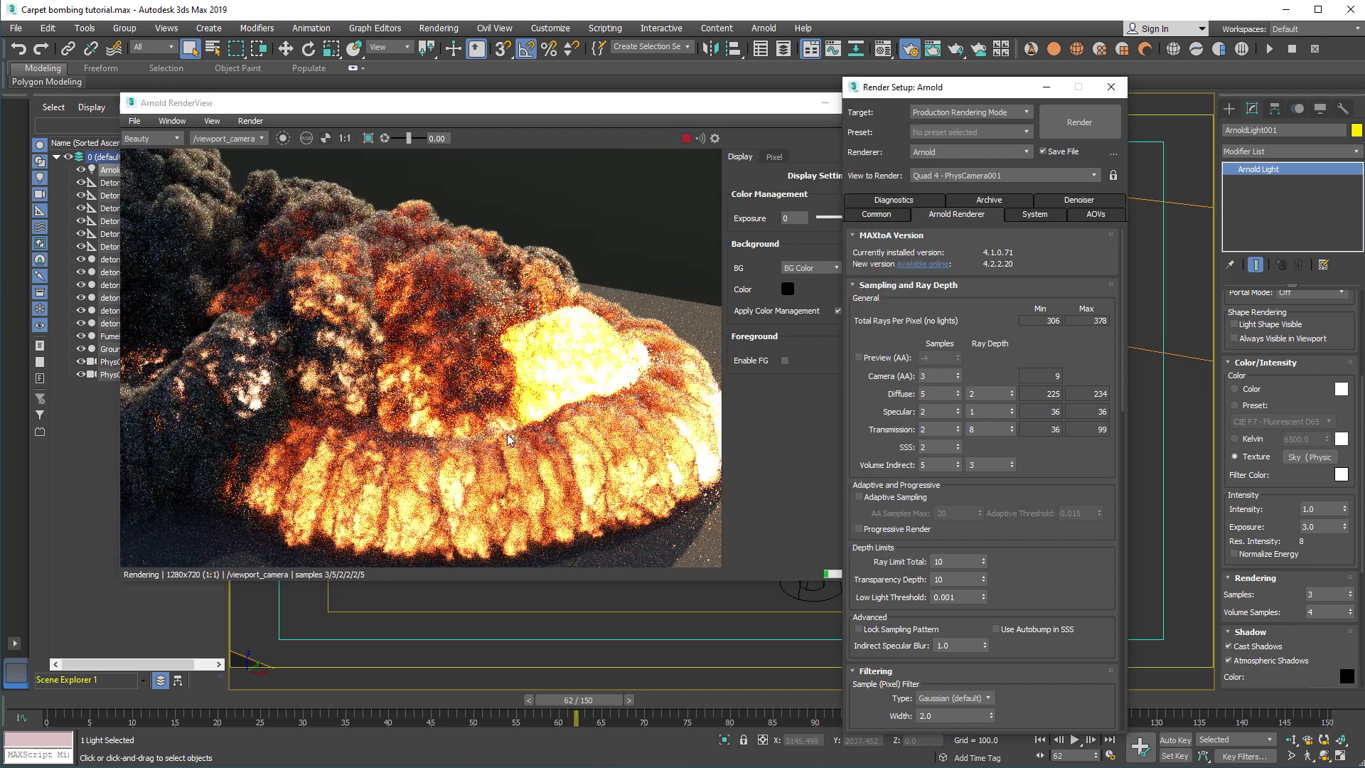
pyautogui.click(989, 464)
pyautogui.scroll(-3, 387, 352)
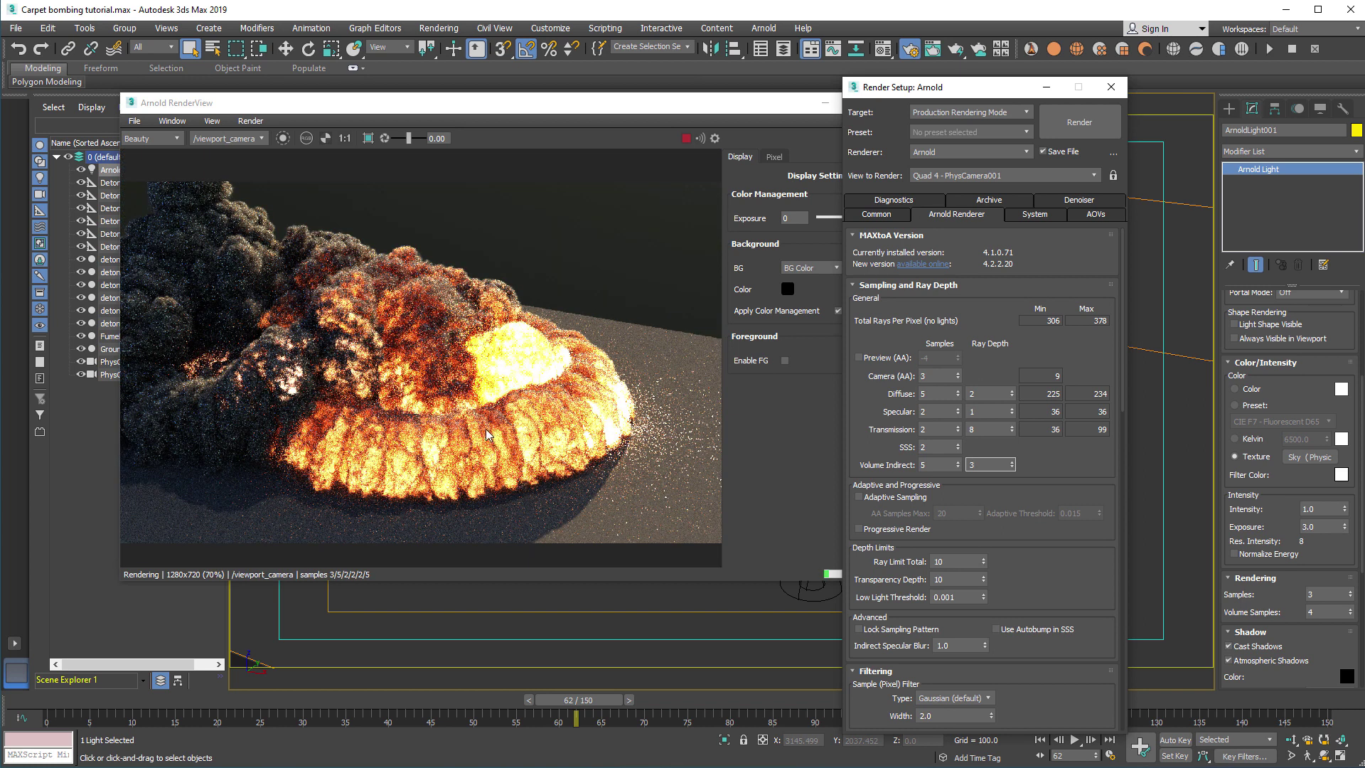
pyautogui.click(439, 452)
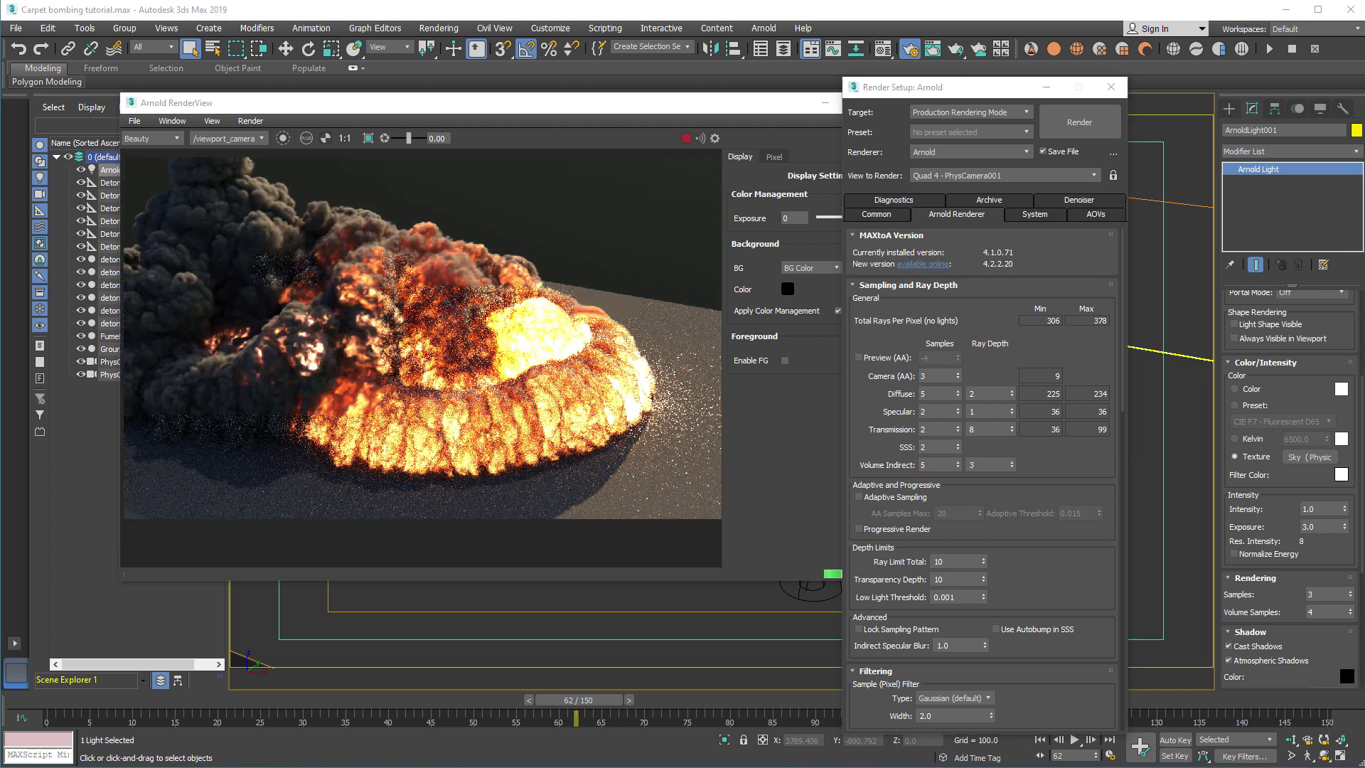